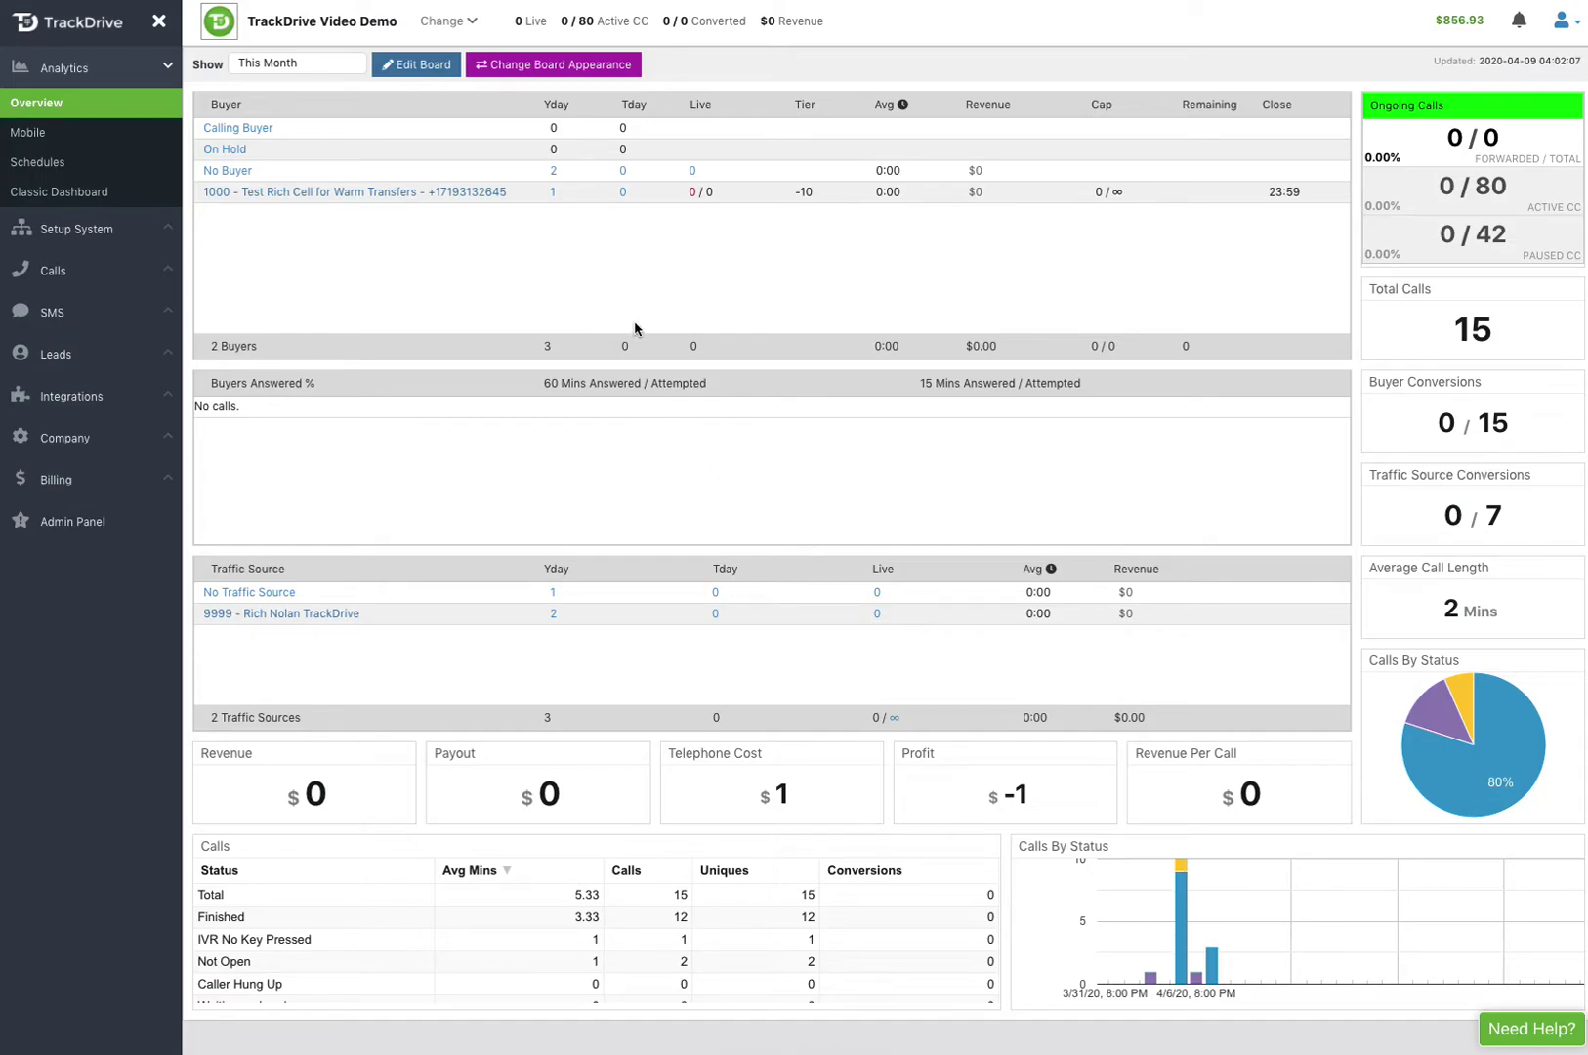
# Step: Open Call Logs from the Calls sidebar section, showing this month's Calls by Buyer report
pyautogui.click(62, 274)
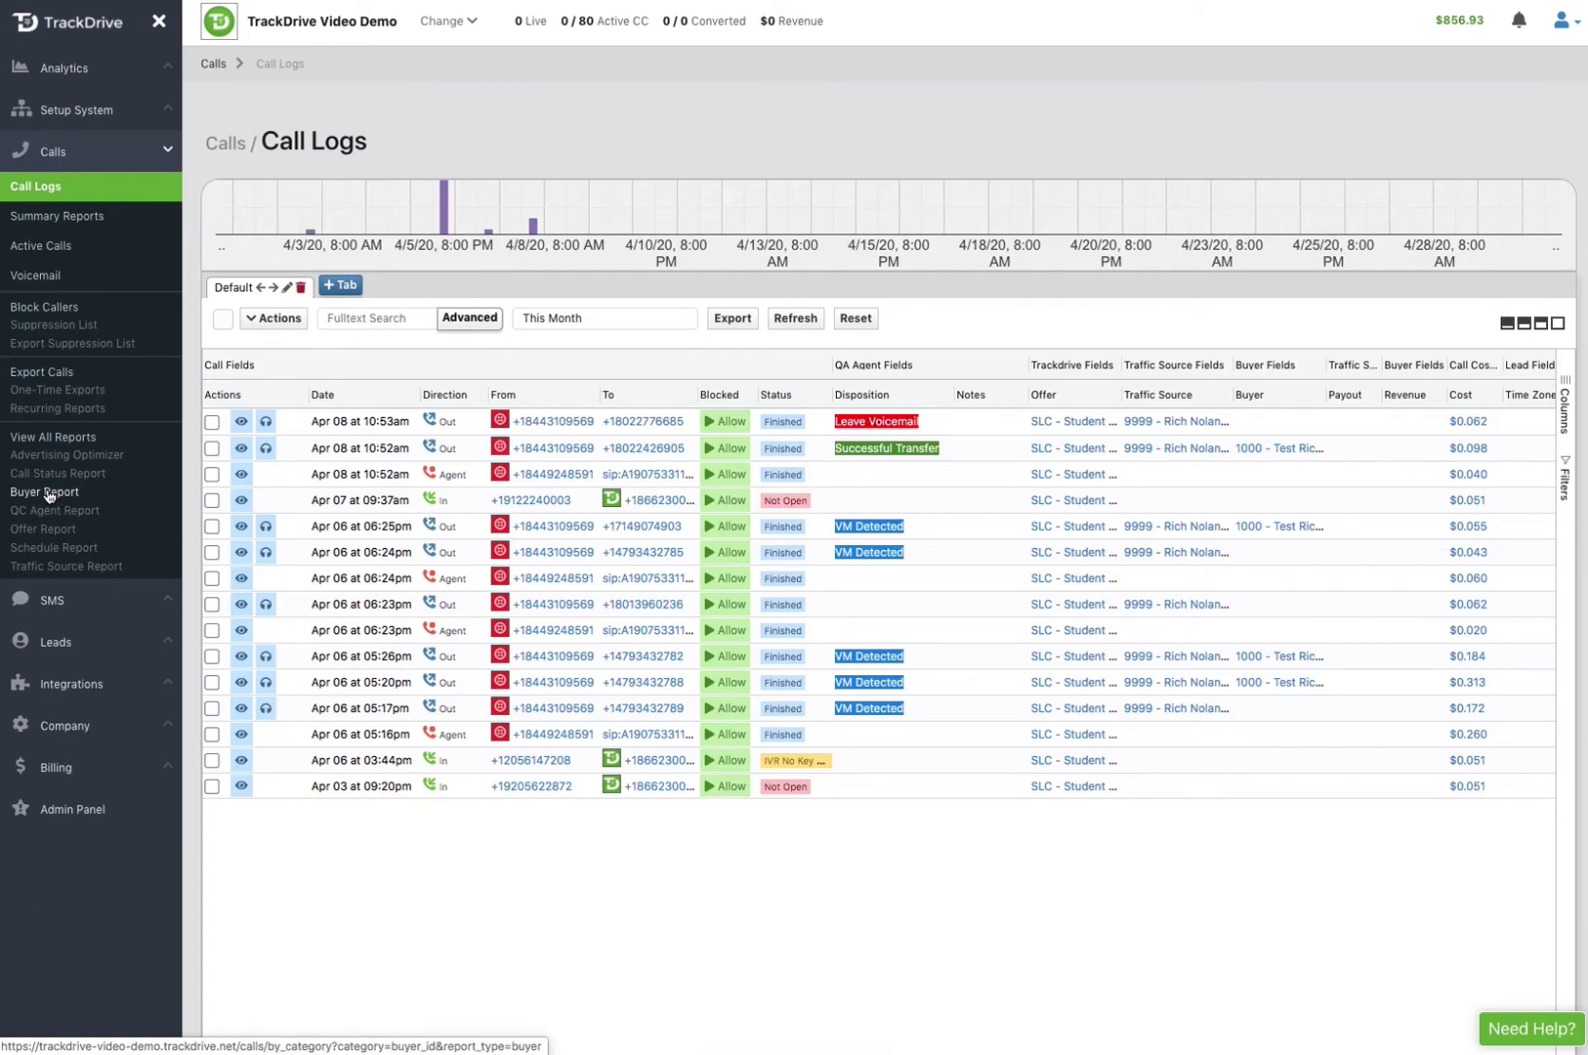
pyautogui.click(47, 493)
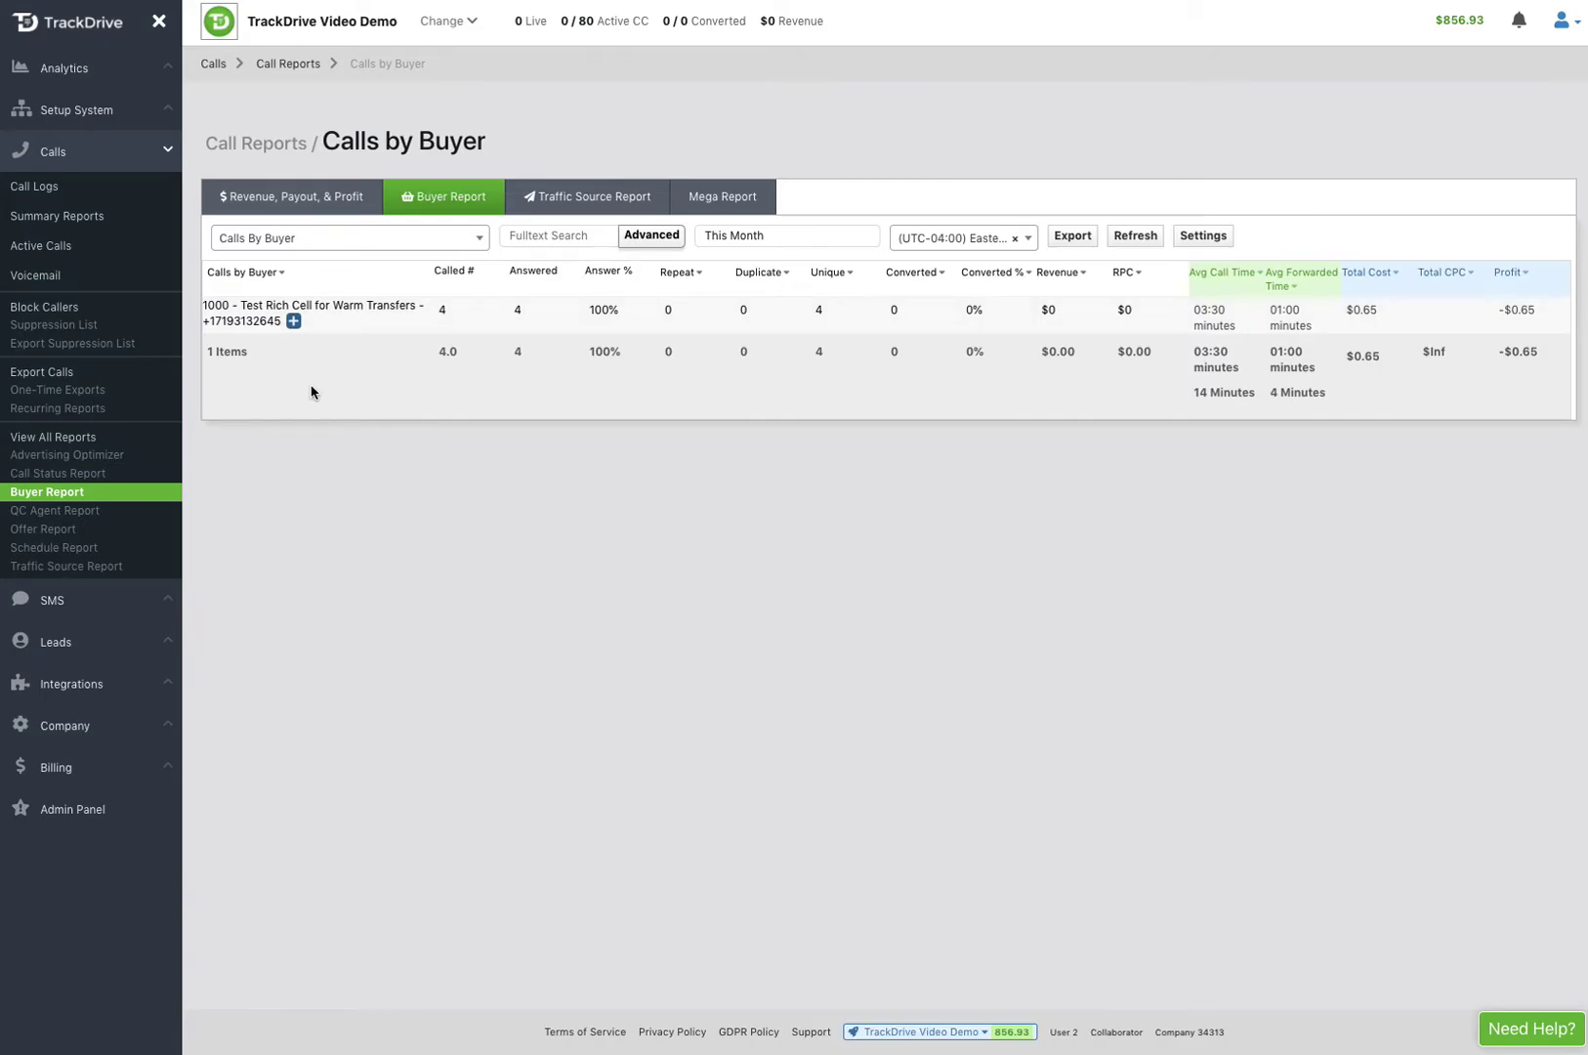
pyautogui.click(37, 187)
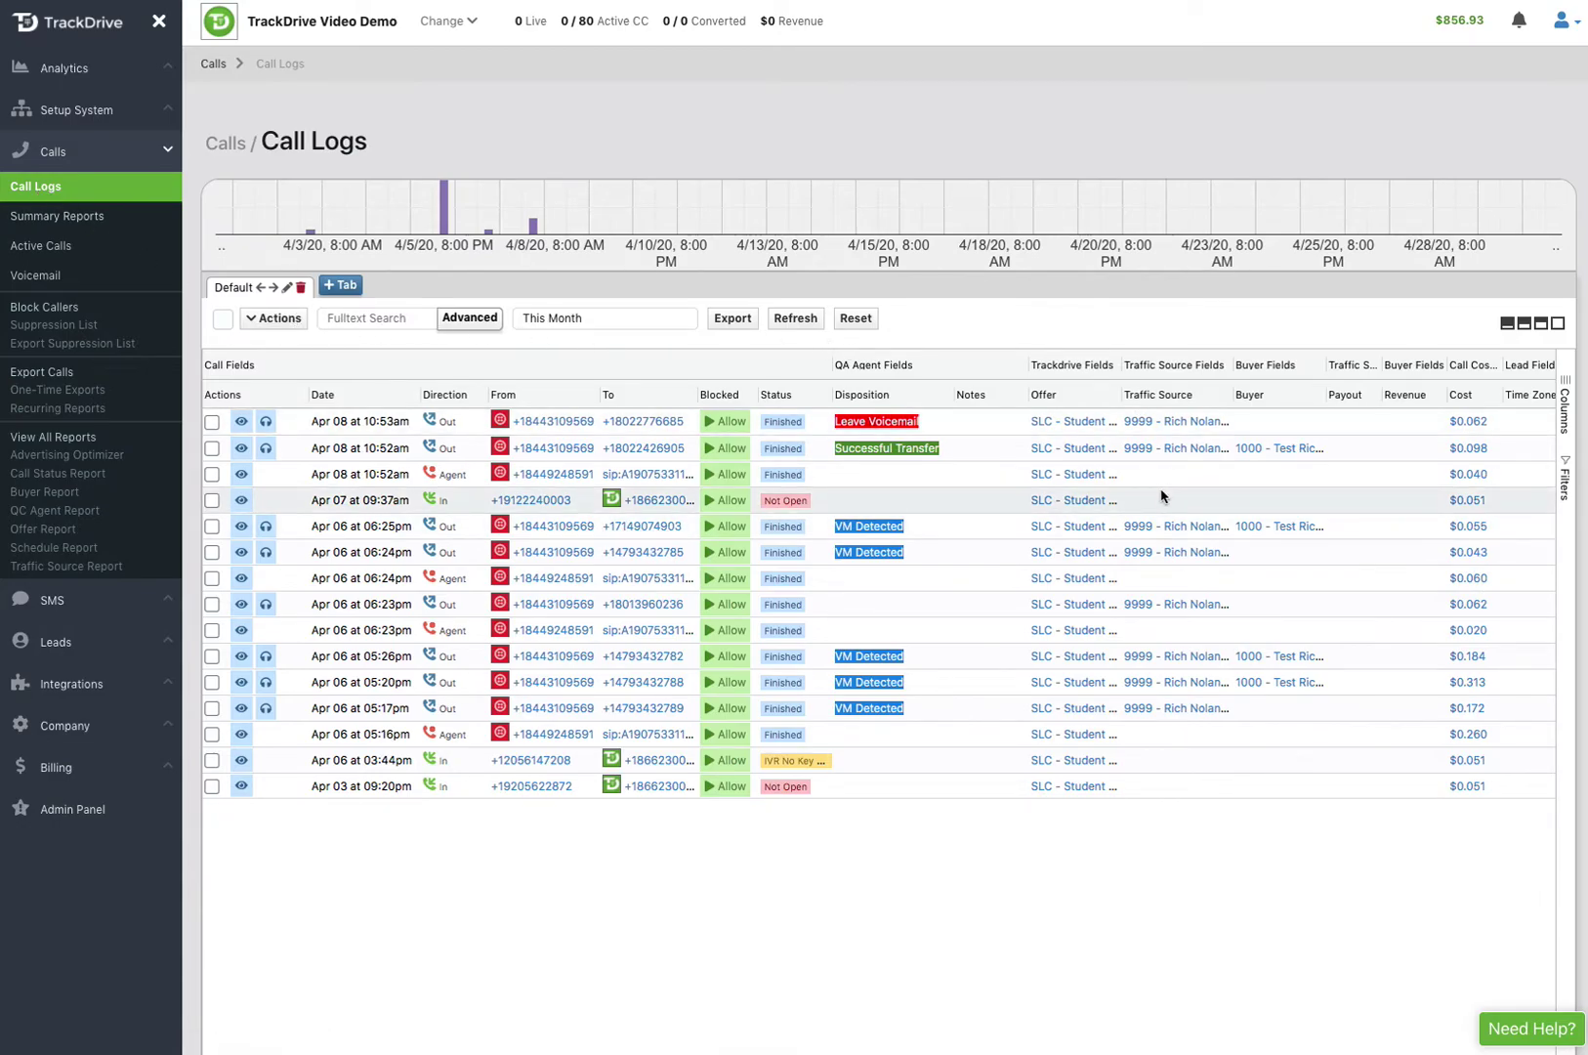
pyautogui.click(1566, 420)
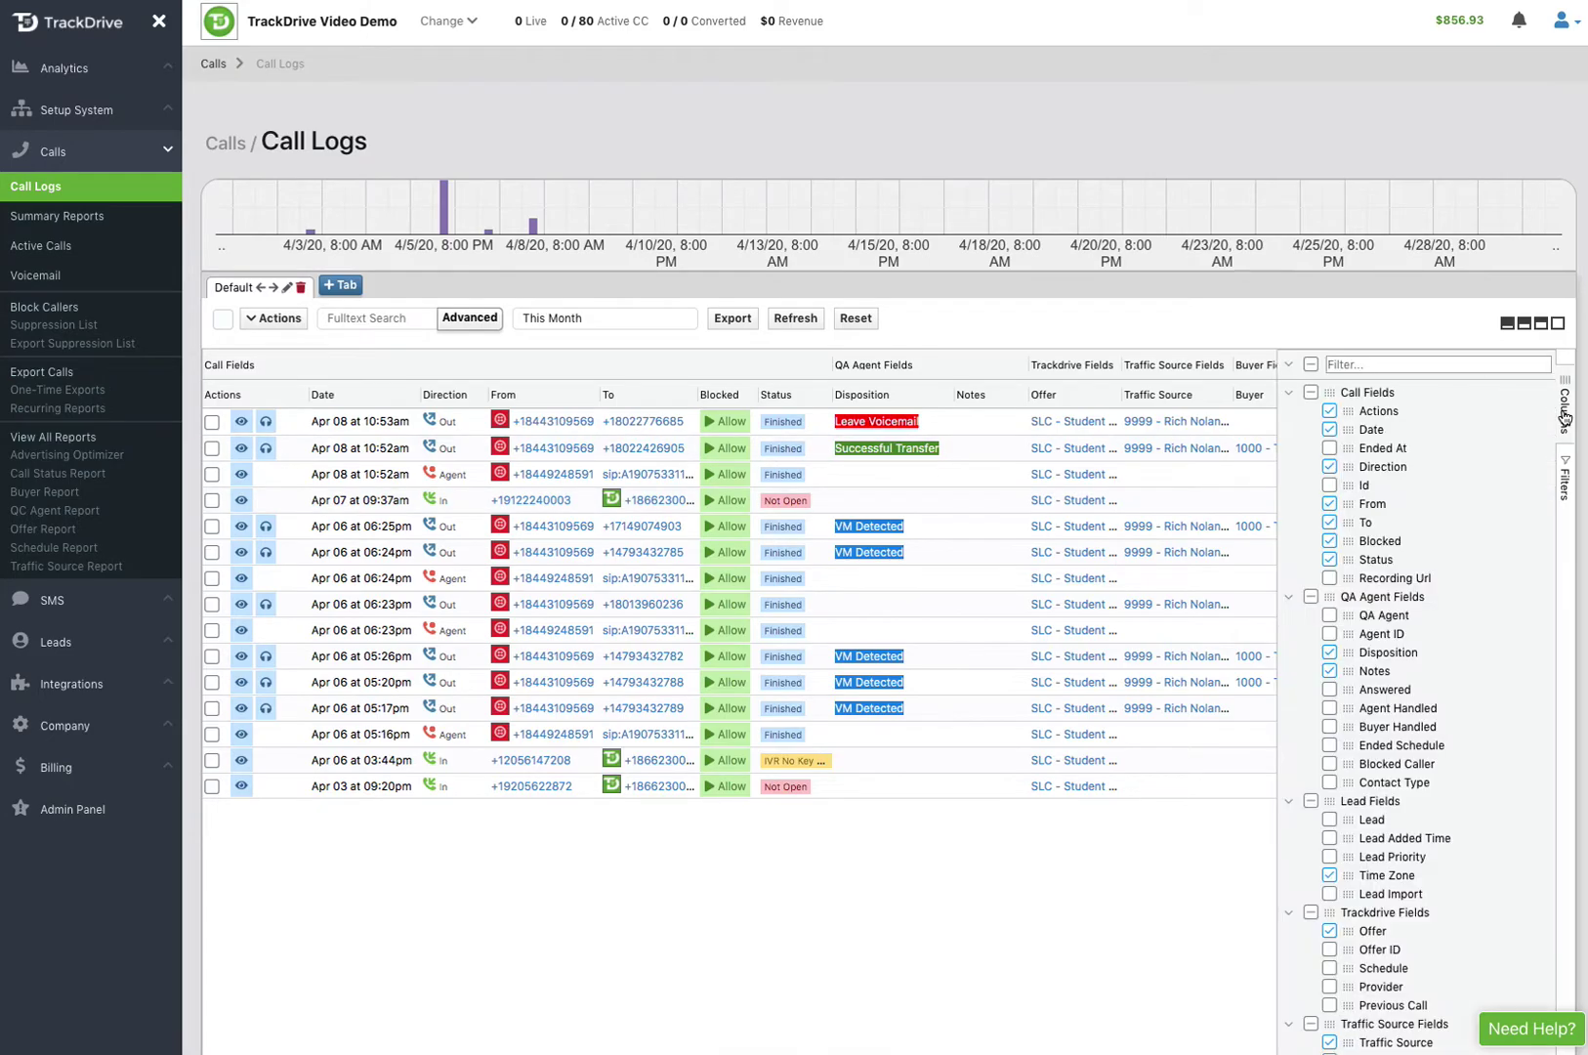
# Step: Clear all columns, then show only Actions, Date, Ended At and Direction
pyautogui.click(1311, 365)
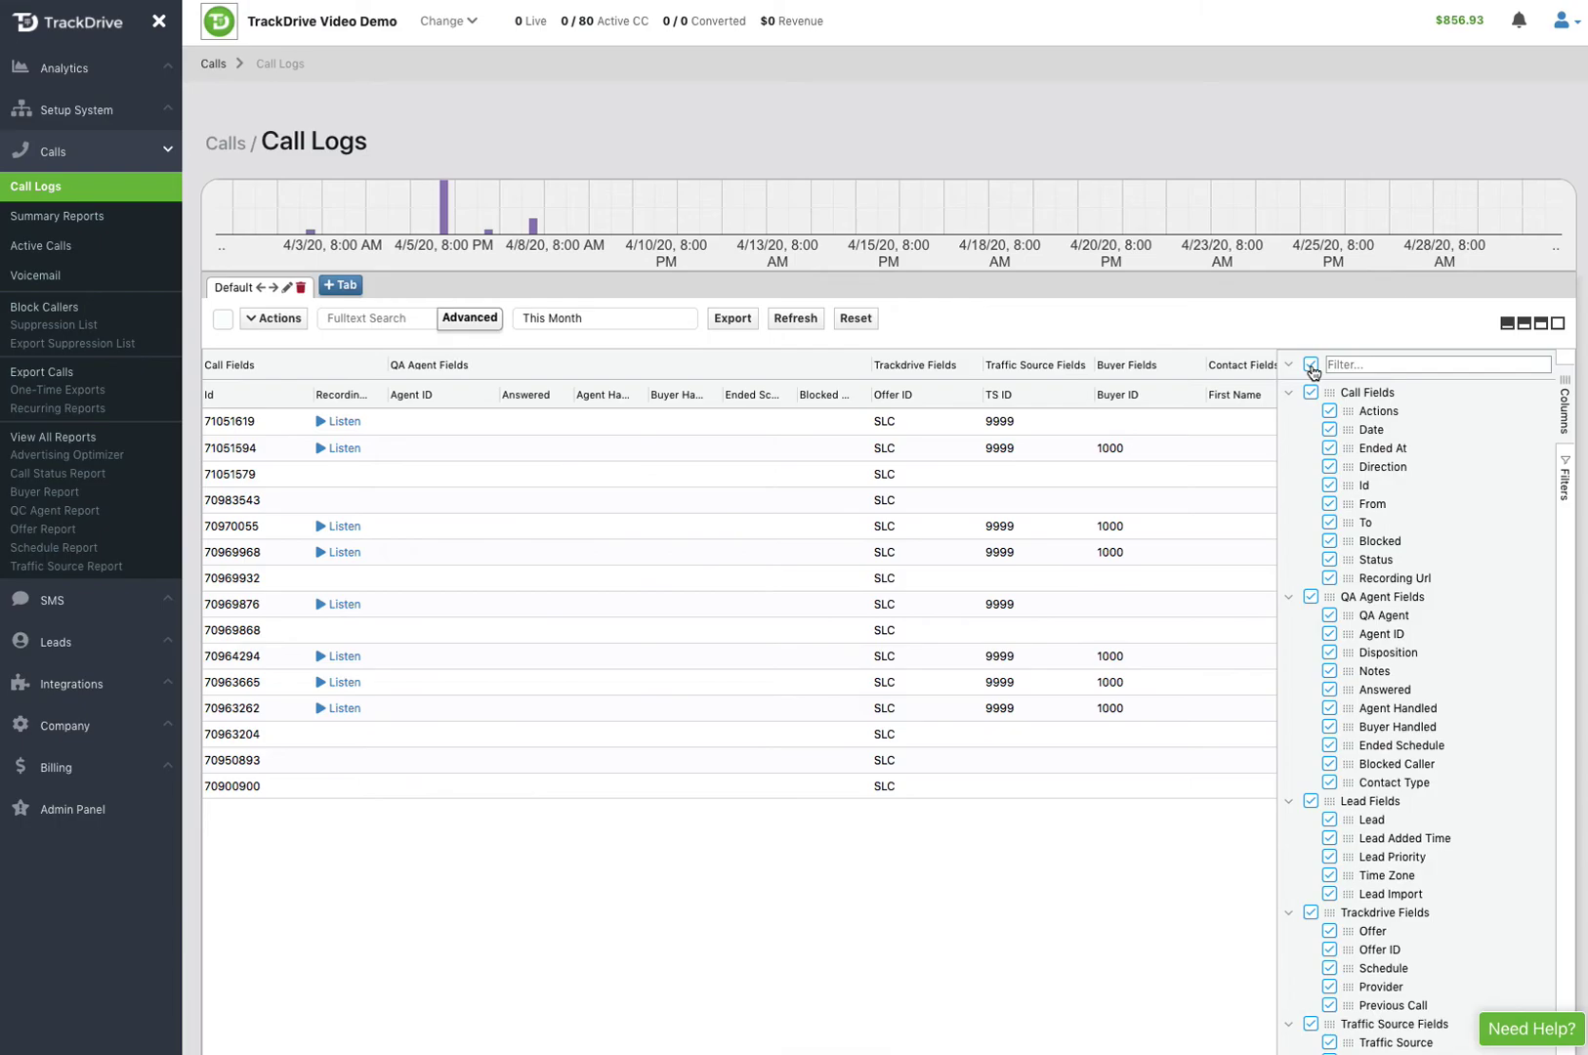
pyautogui.click(1311, 366)
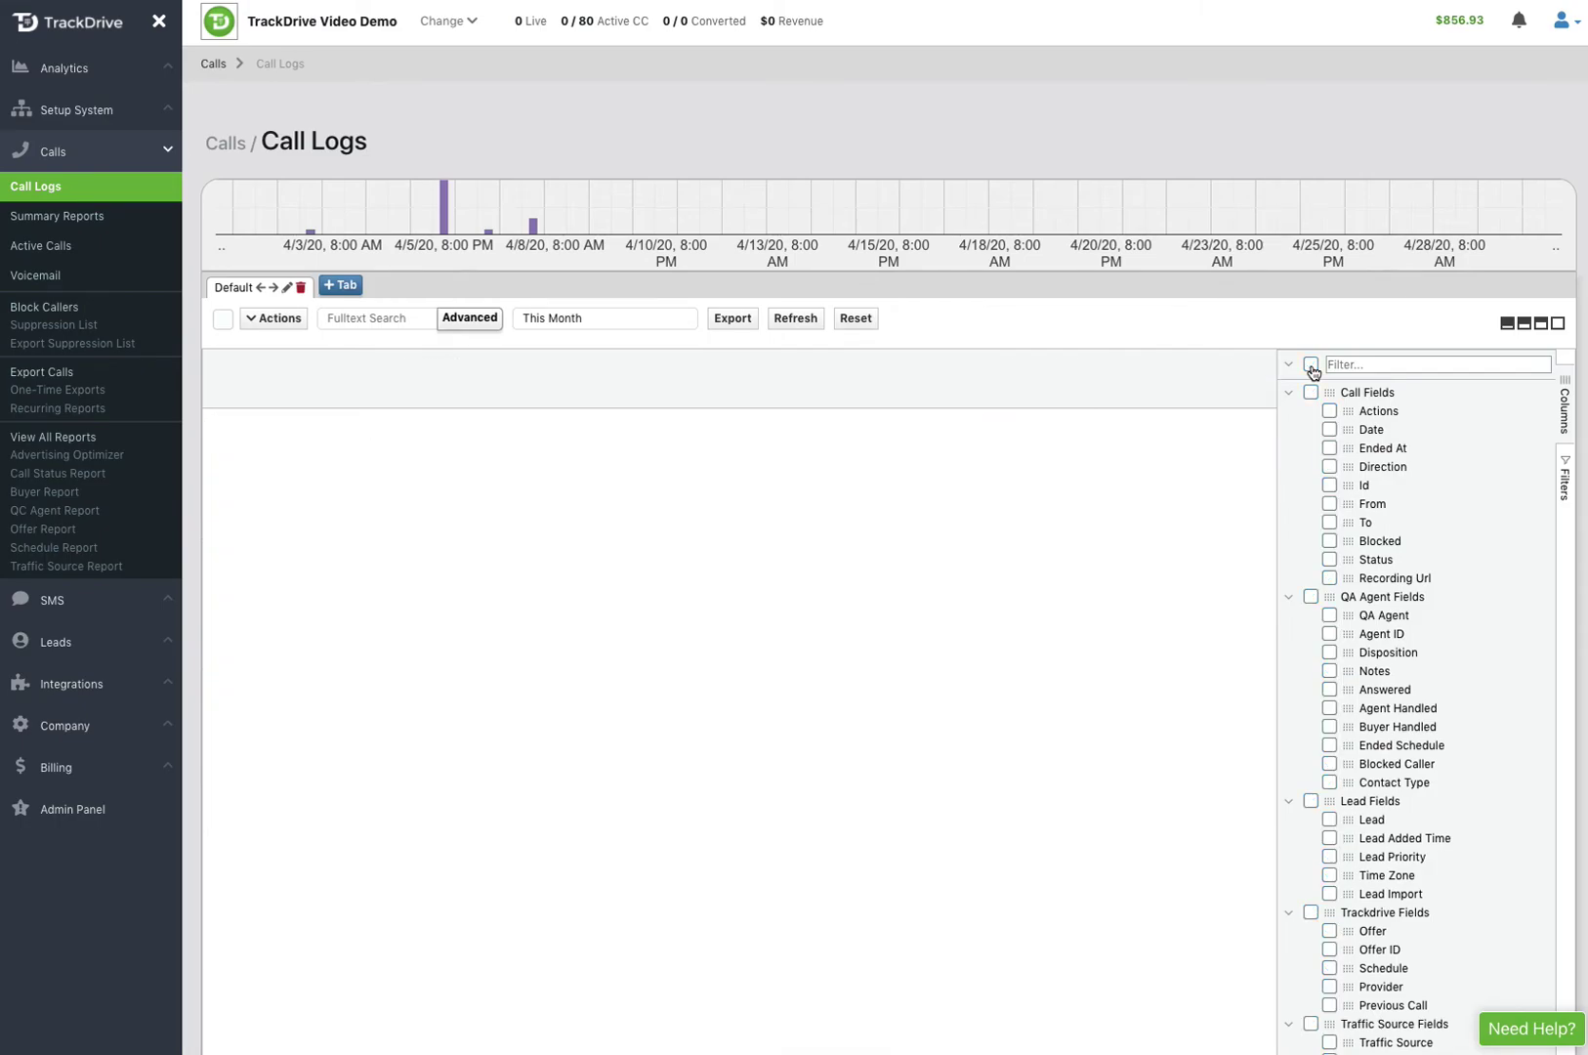
pyautogui.click(1331, 411)
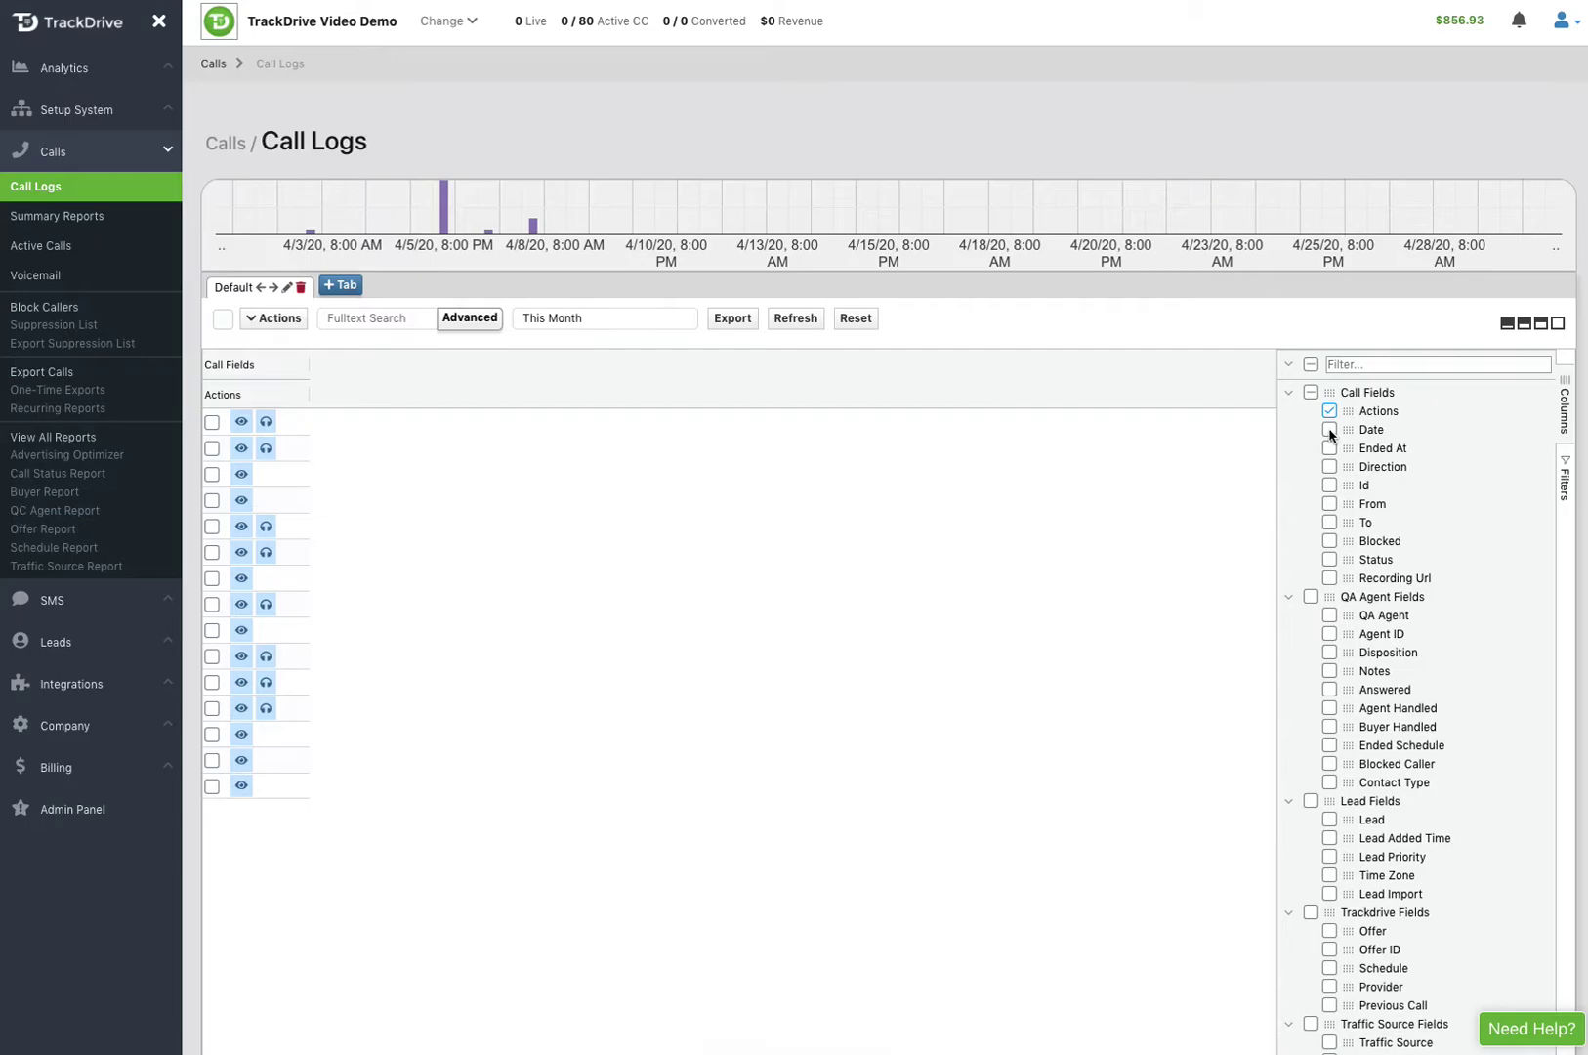
pyautogui.click(1329, 430)
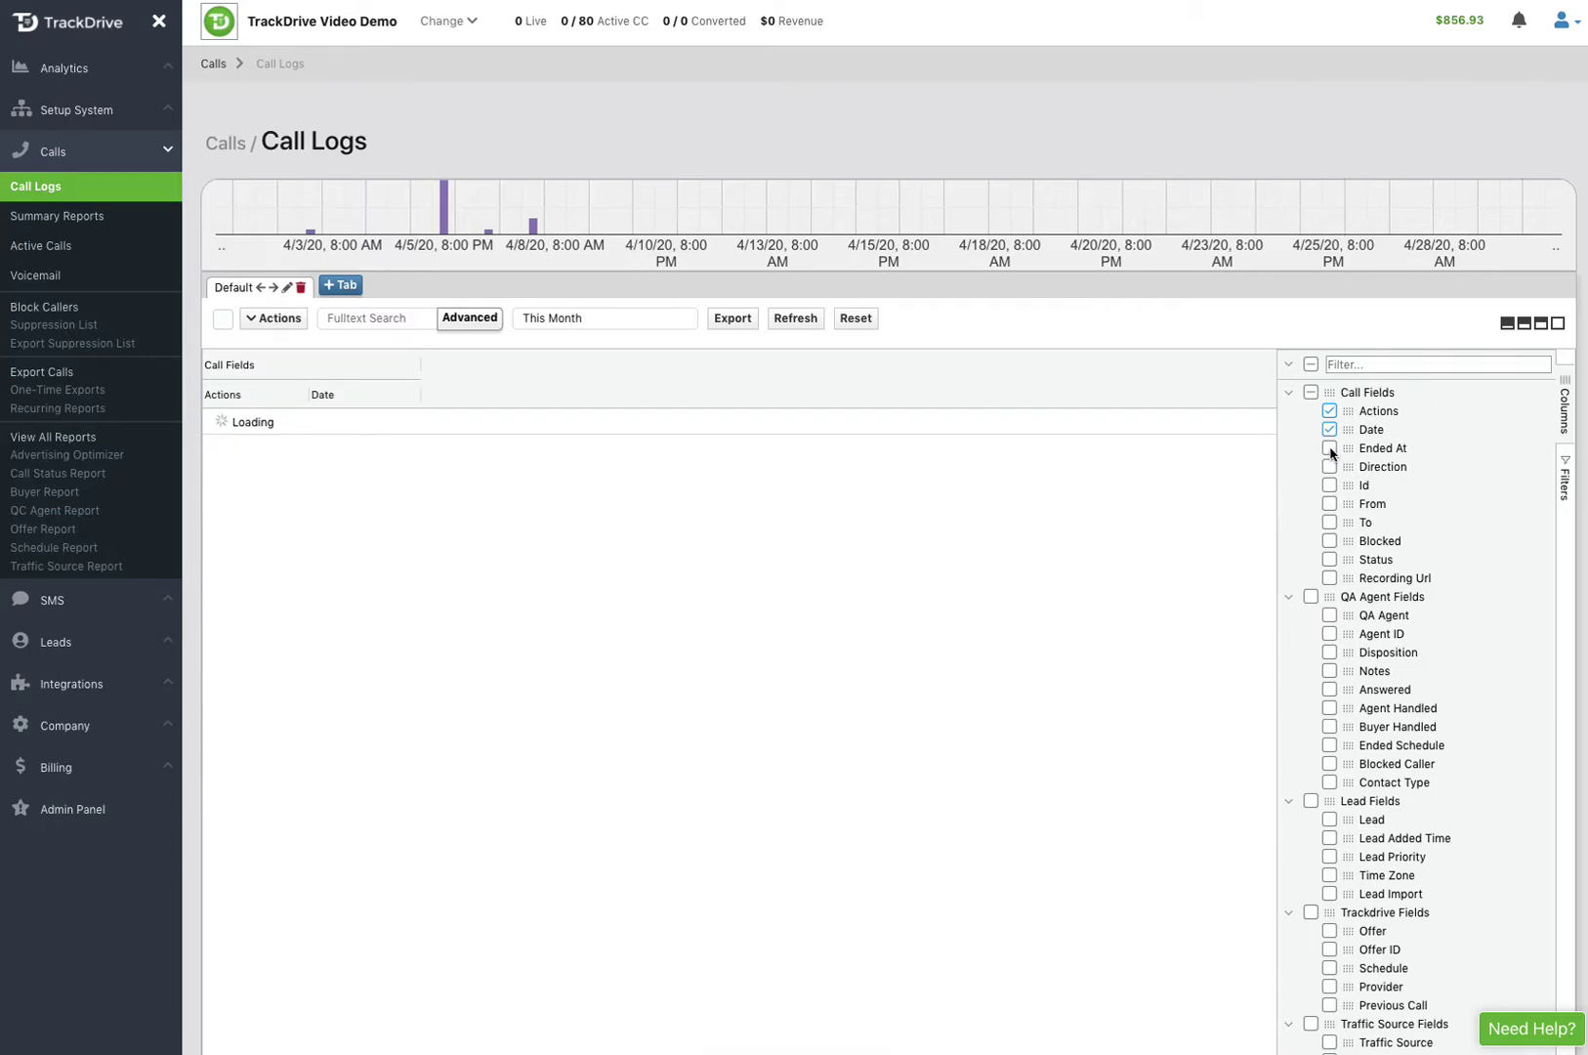
pyautogui.click(1330, 448)
pyautogui.click(1329, 467)
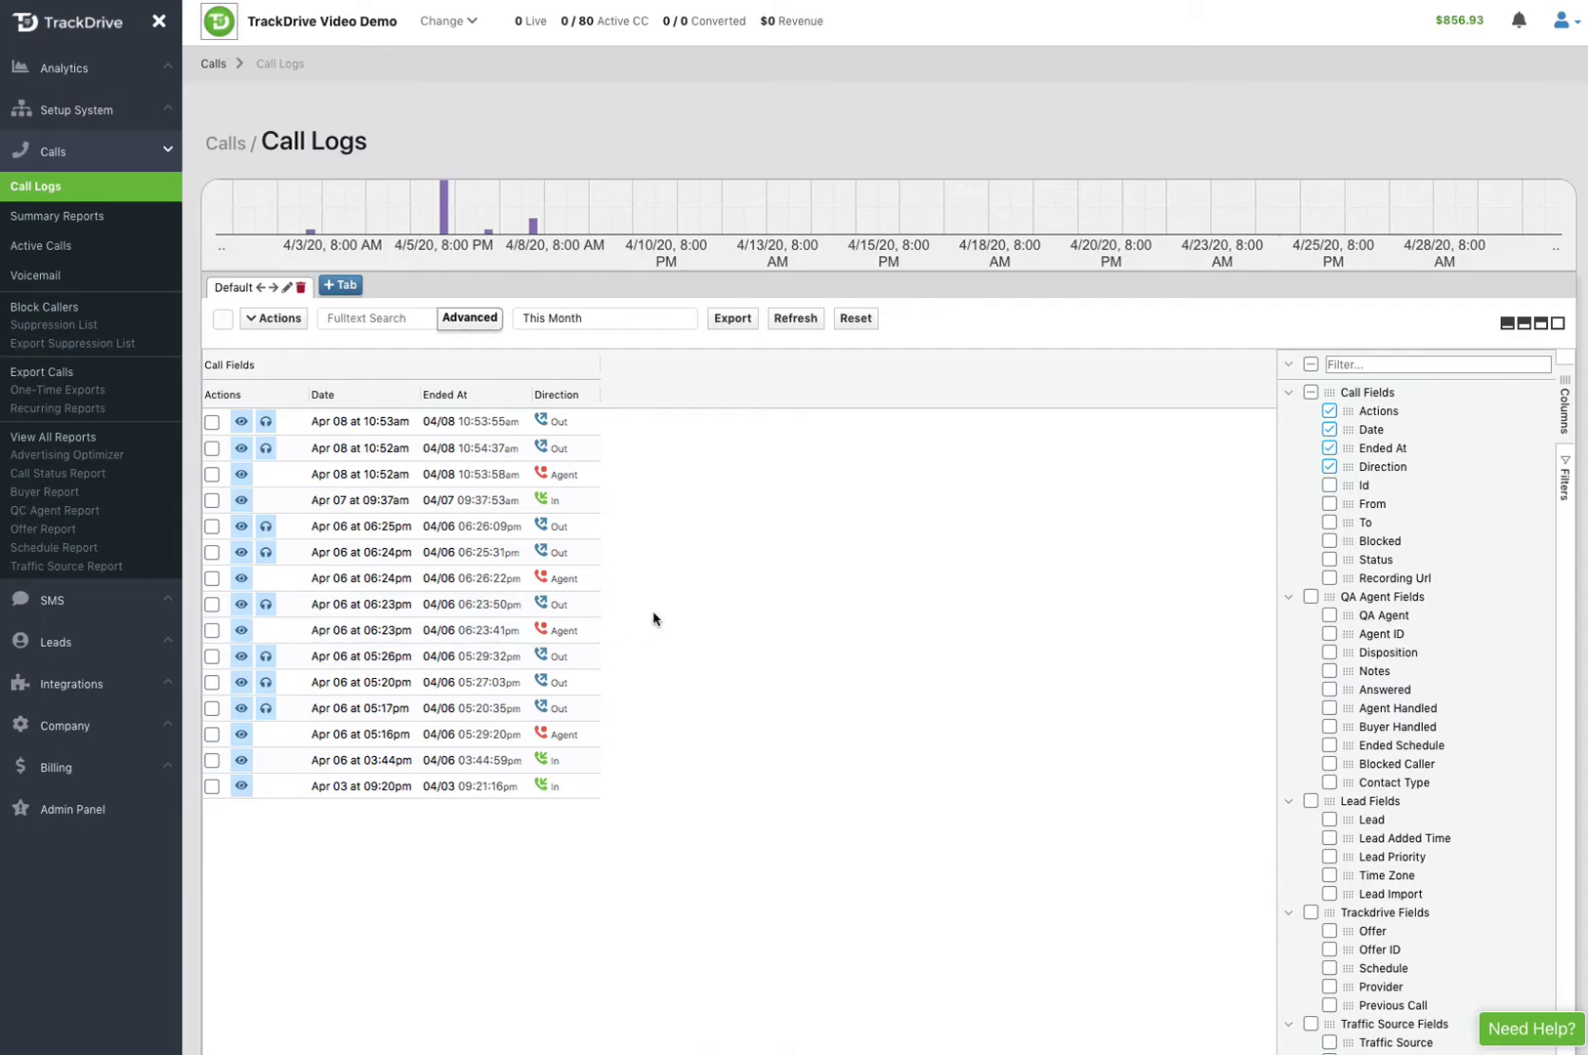
# Step: Add the Status, Blocked, To and Recording Url columns to the call log
pyautogui.click(1330, 559)
pyautogui.click(1329, 542)
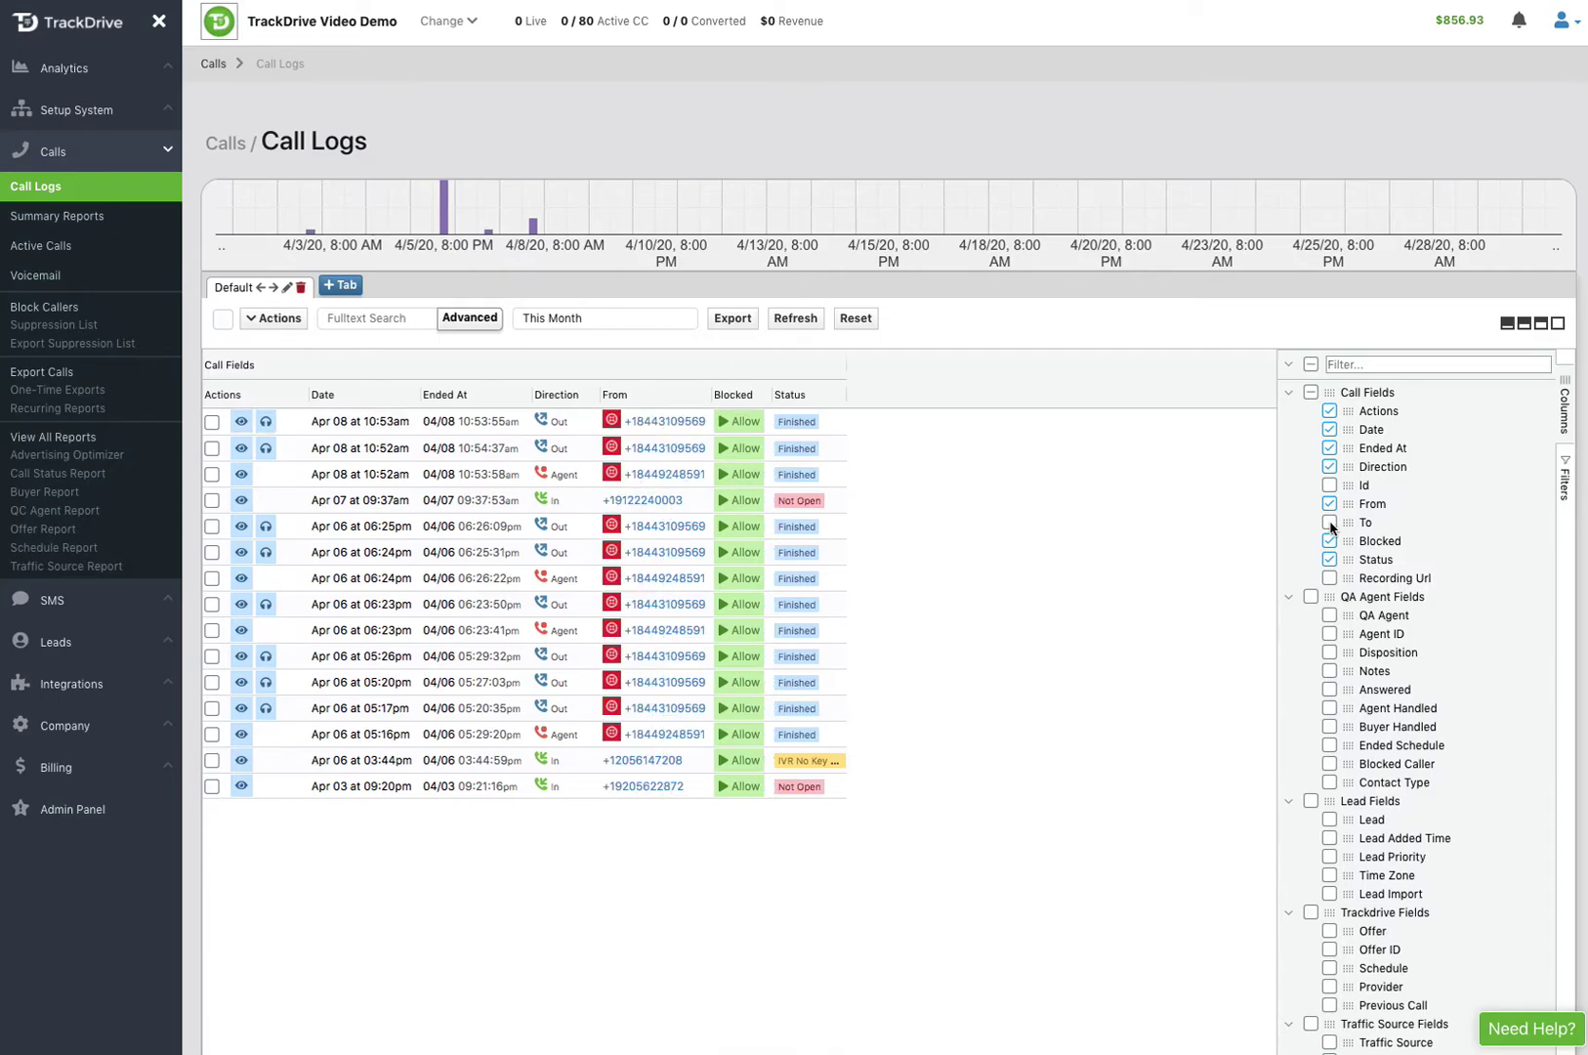
pyautogui.click(1329, 522)
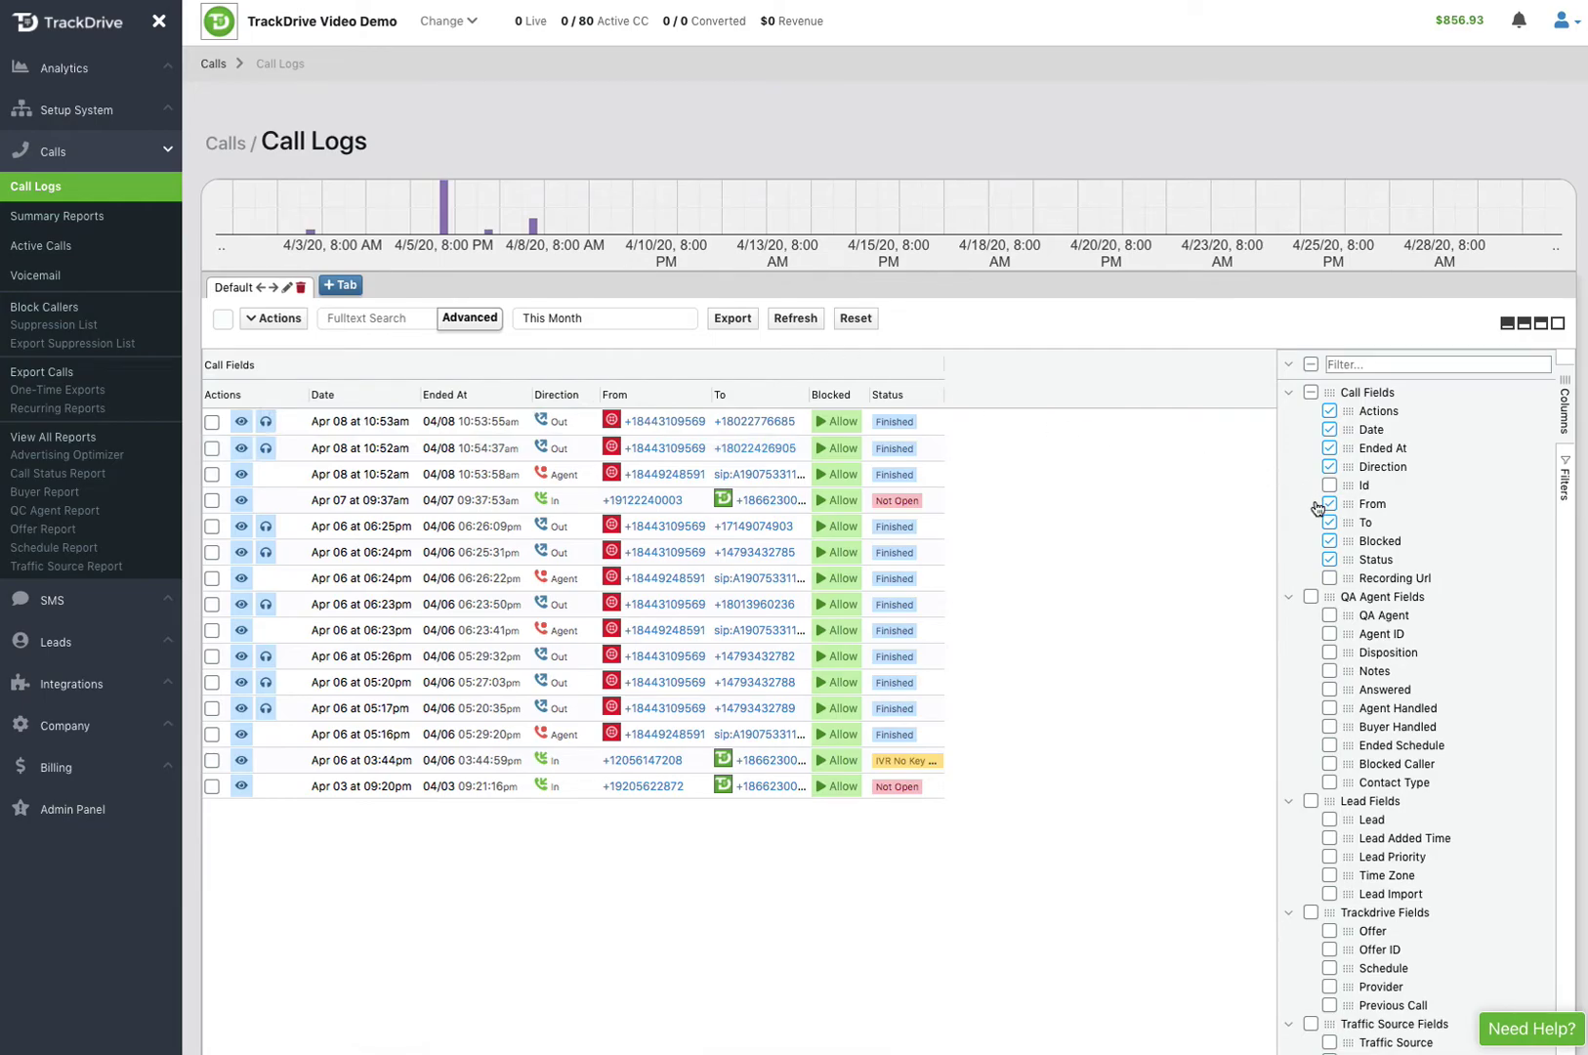
pyautogui.click(1329, 578)
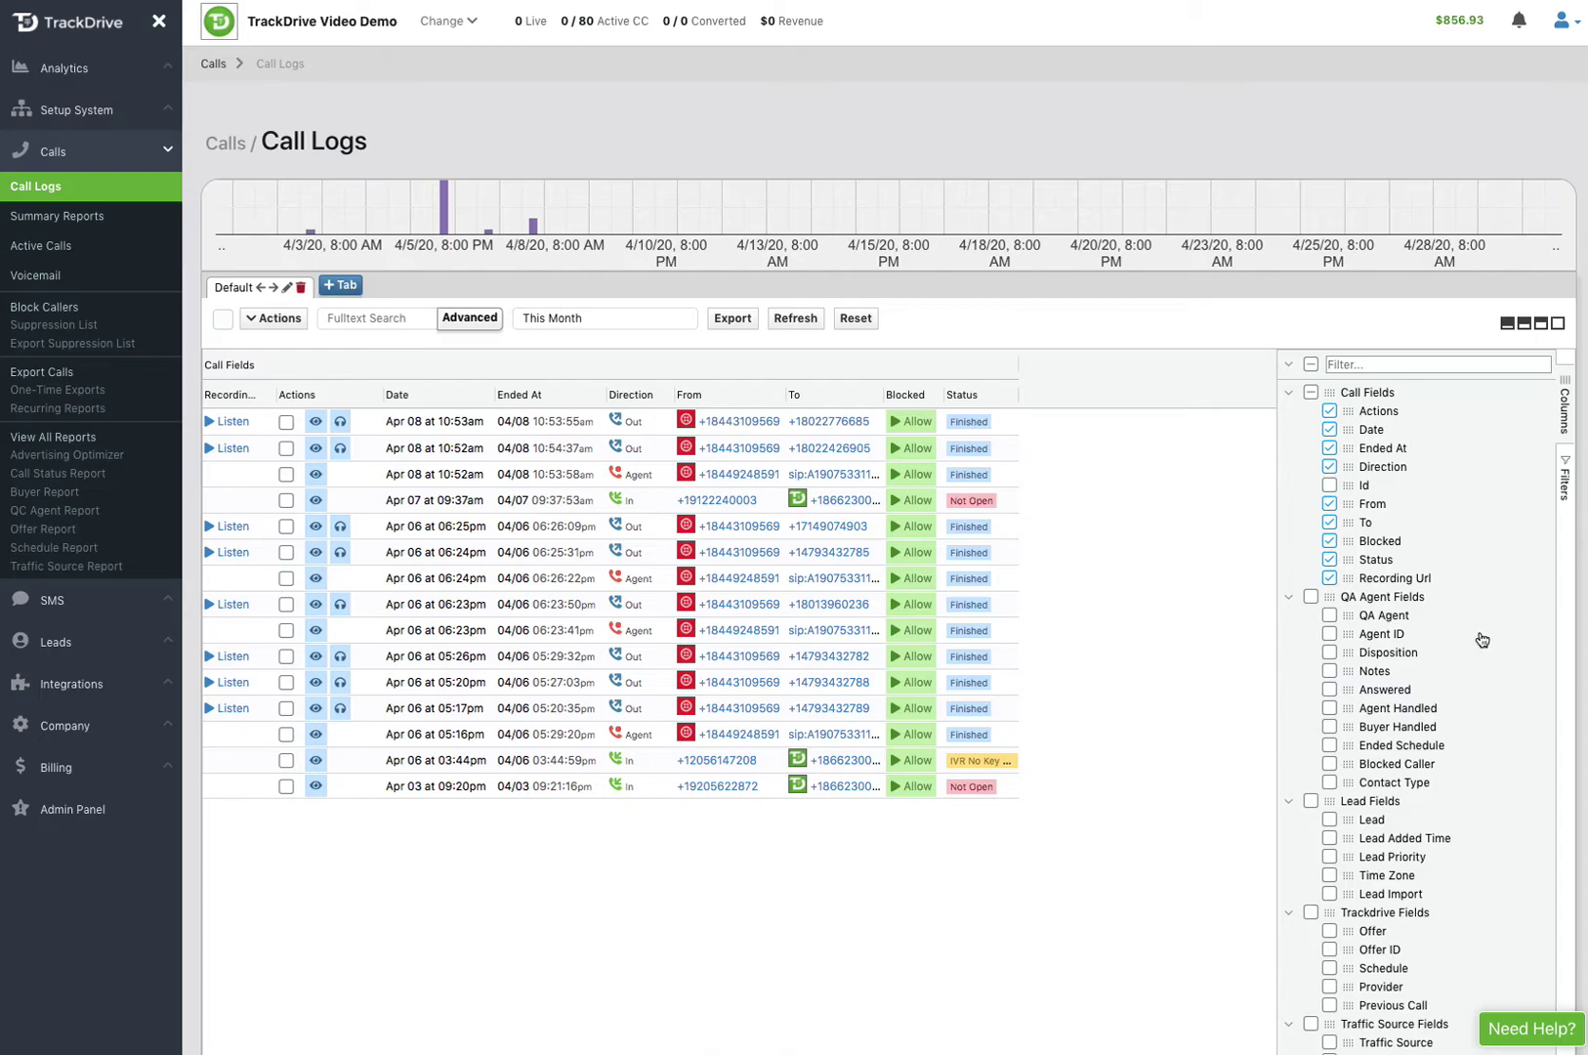
# Step: Under Buyer Fields, add the Buyer ID, Revenue and Buyer Converted columns
pyautogui.scroll(-2, 1426, 674)
pyautogui.scroll(-7, 1422, 682)
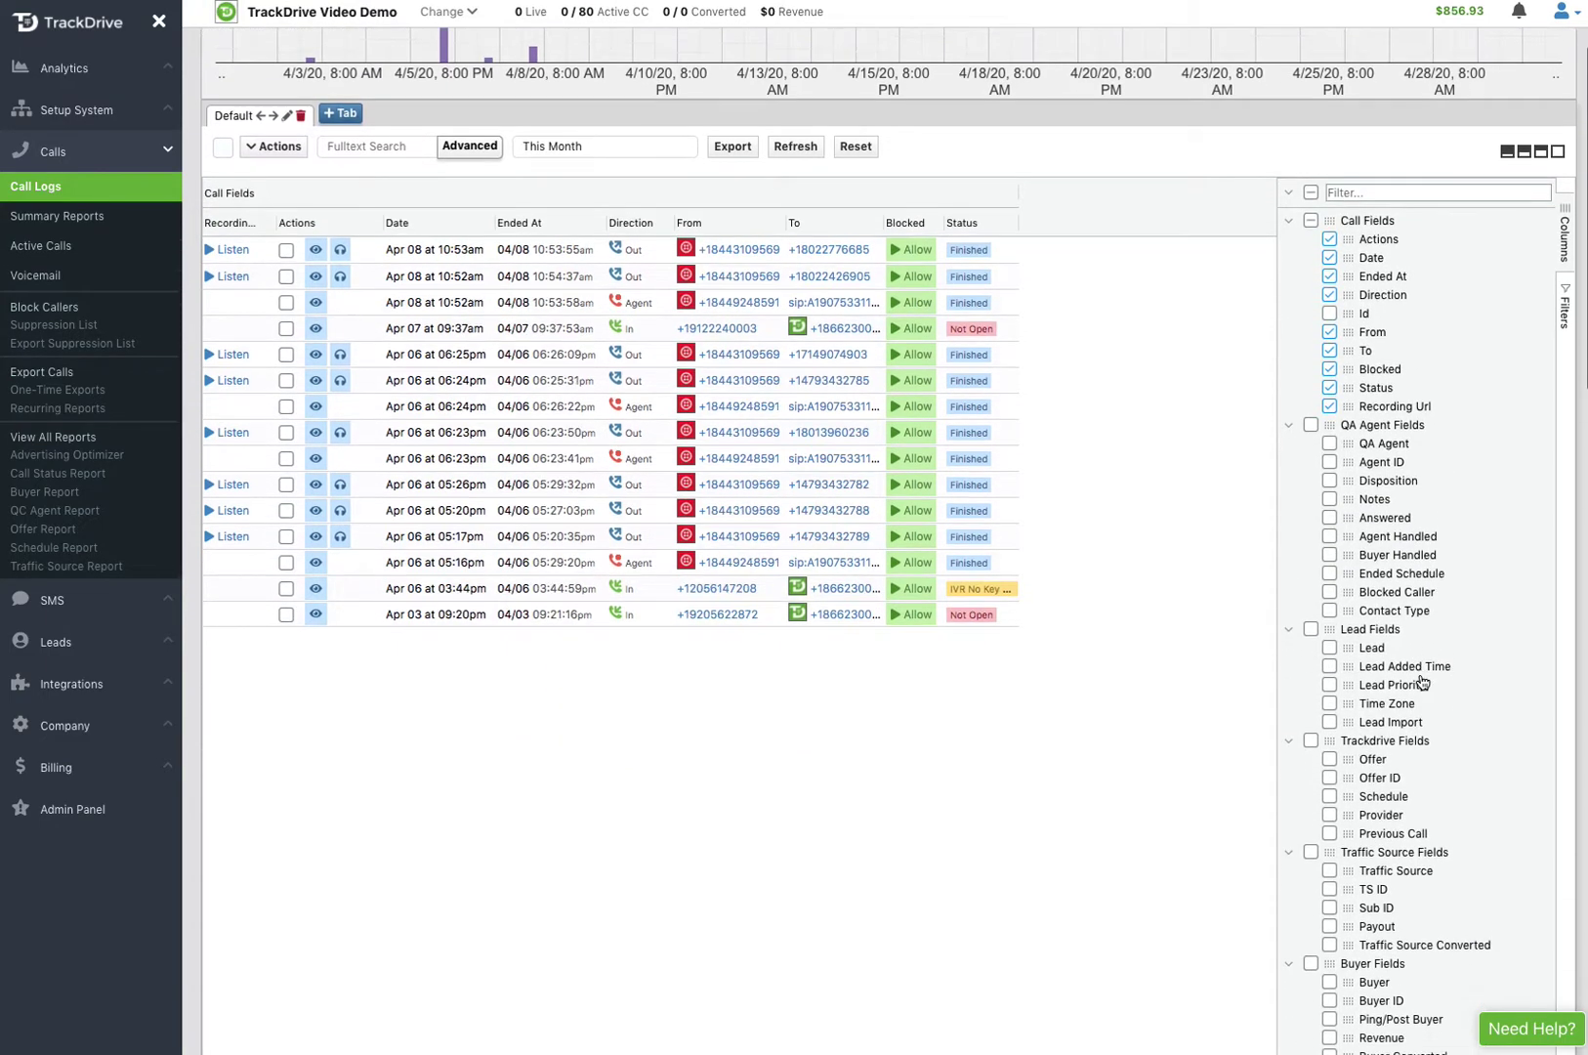
pyautogui.scroll(-1, 1422, 682)
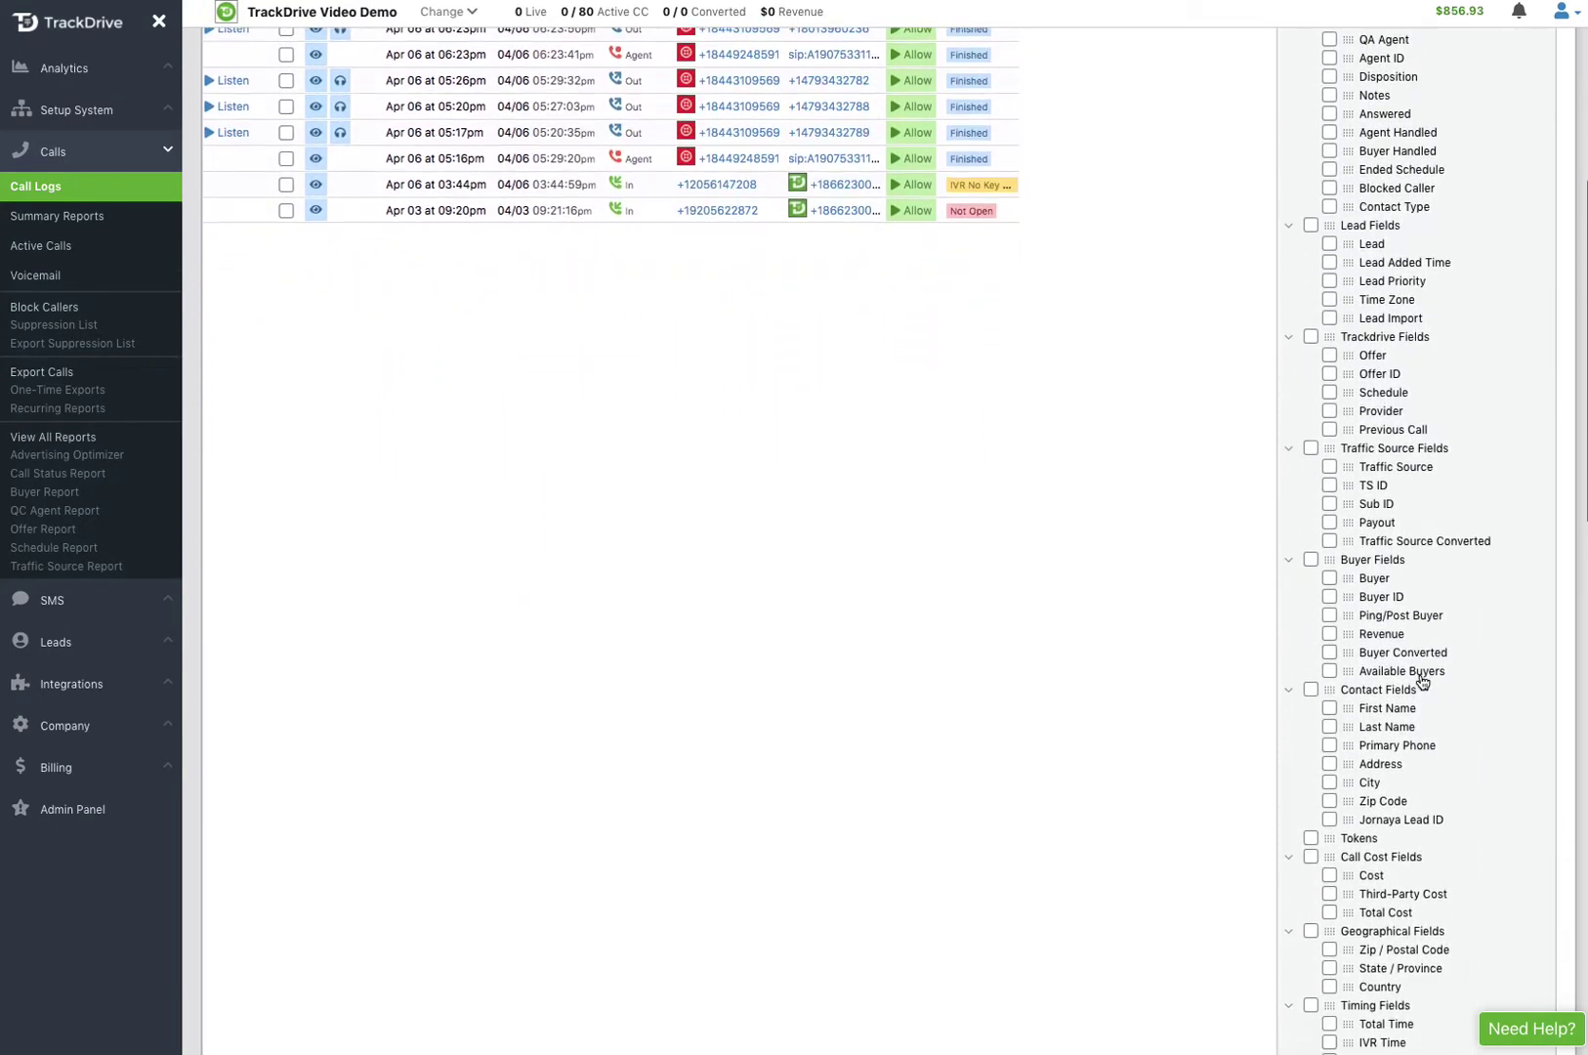
pyautogui.click(1330, 593)
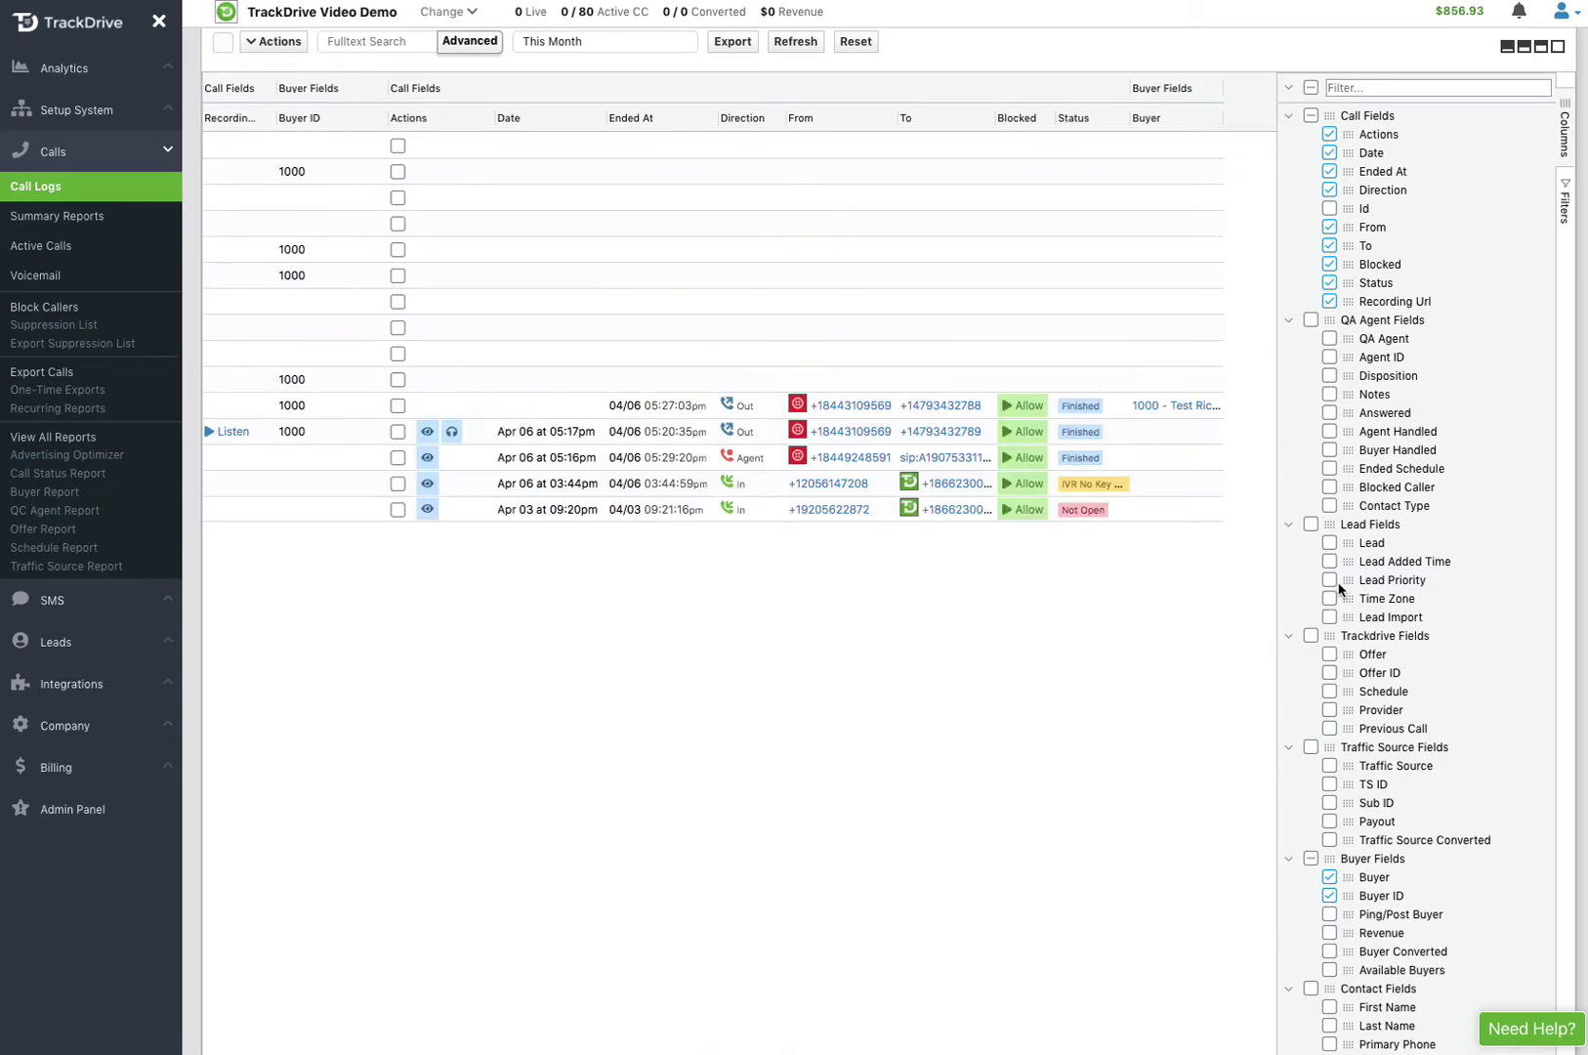
pyautogui.scroll(-1, 1427, 540)
pyautogui.scroll(-4, 1427, 540)
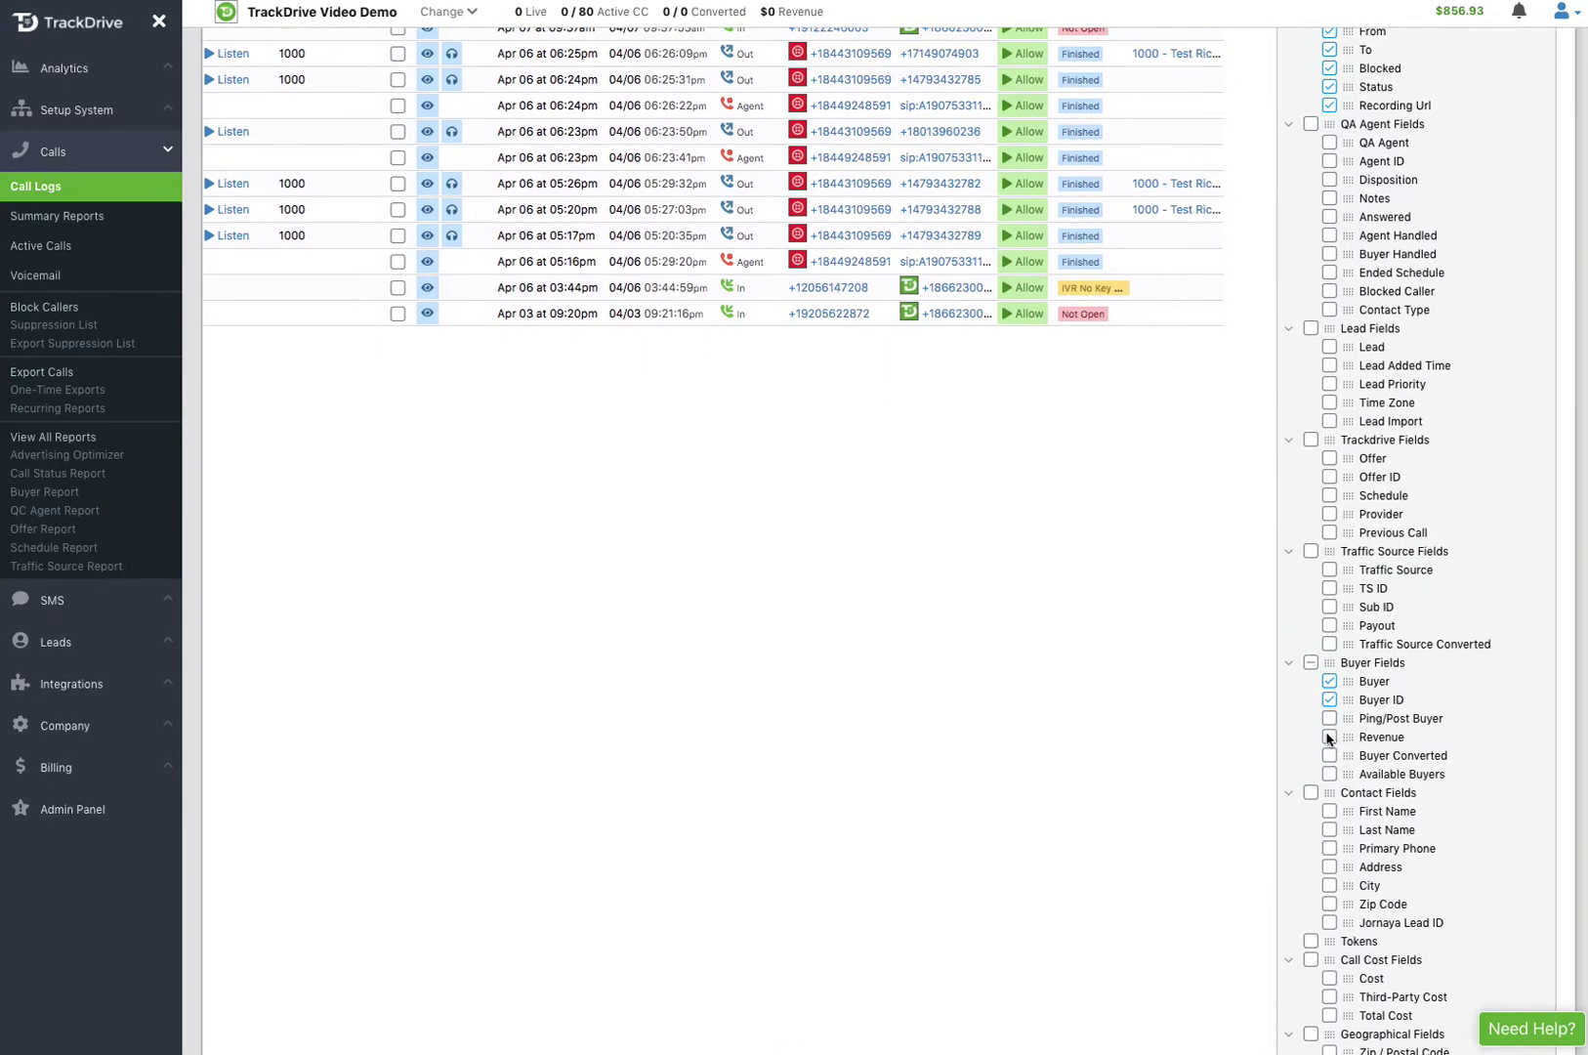
pyautogui.click(1330, 738)
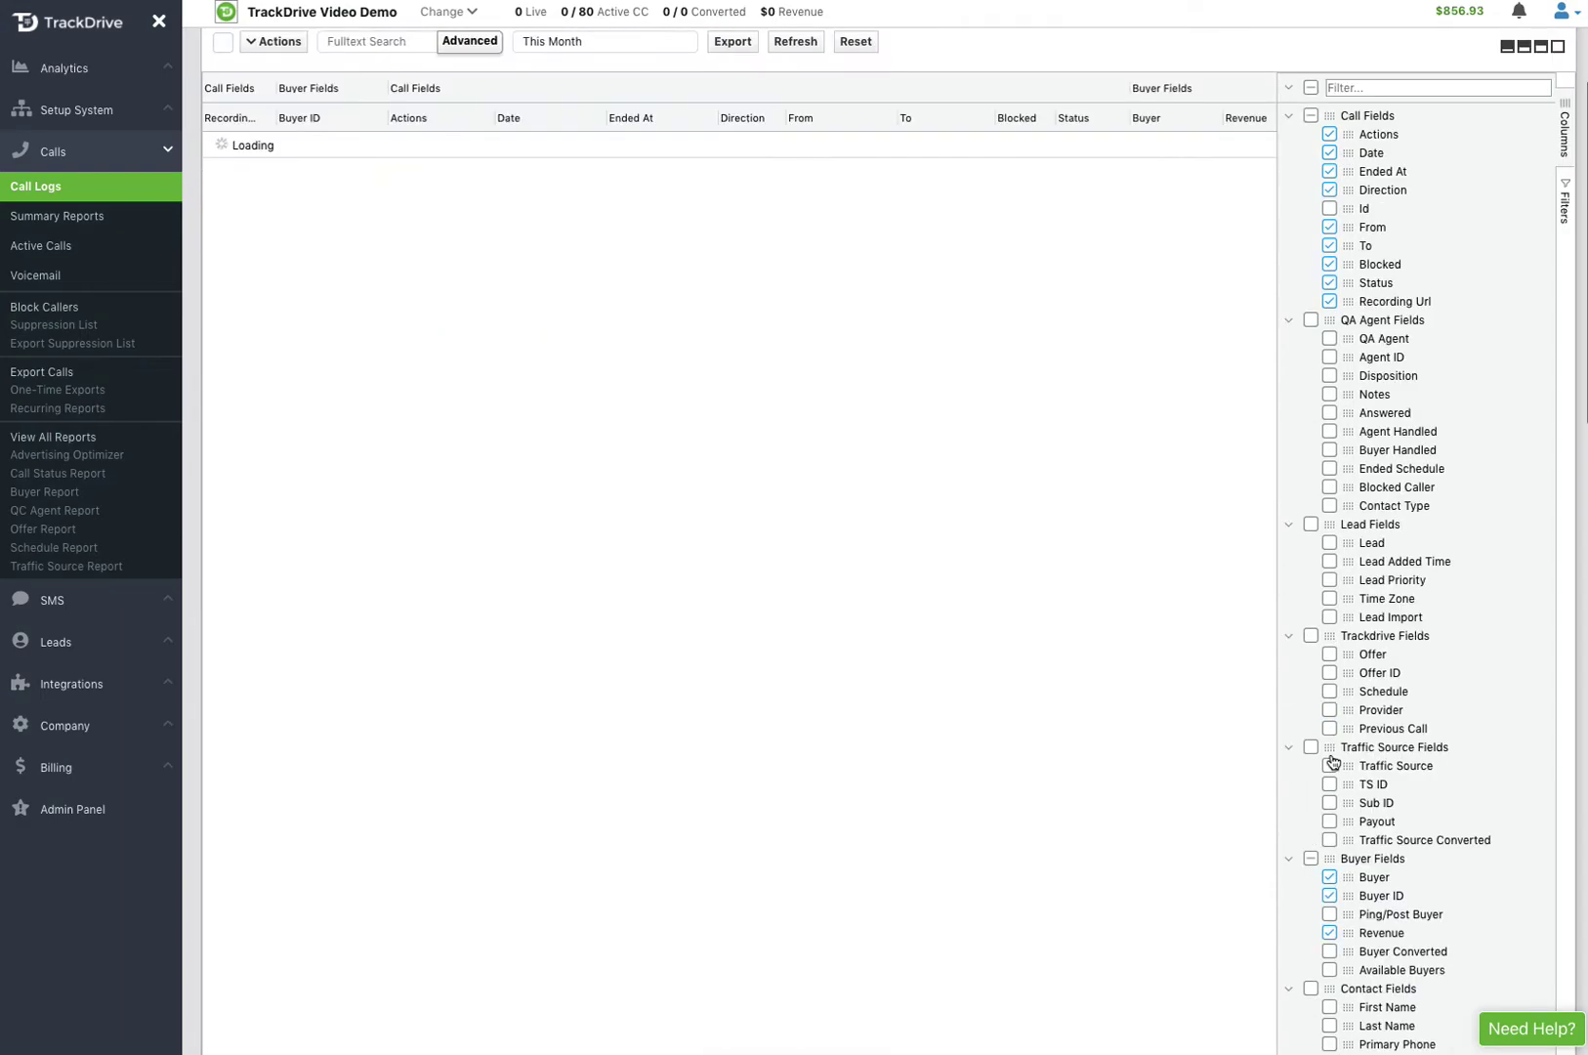
pyautogui.click(1330, 952)
# Step: Hide the Columns panel so the full call log table shows again
pyautogui.click(1567, 130)
pyautogui.scroll(1, 1108, 337)
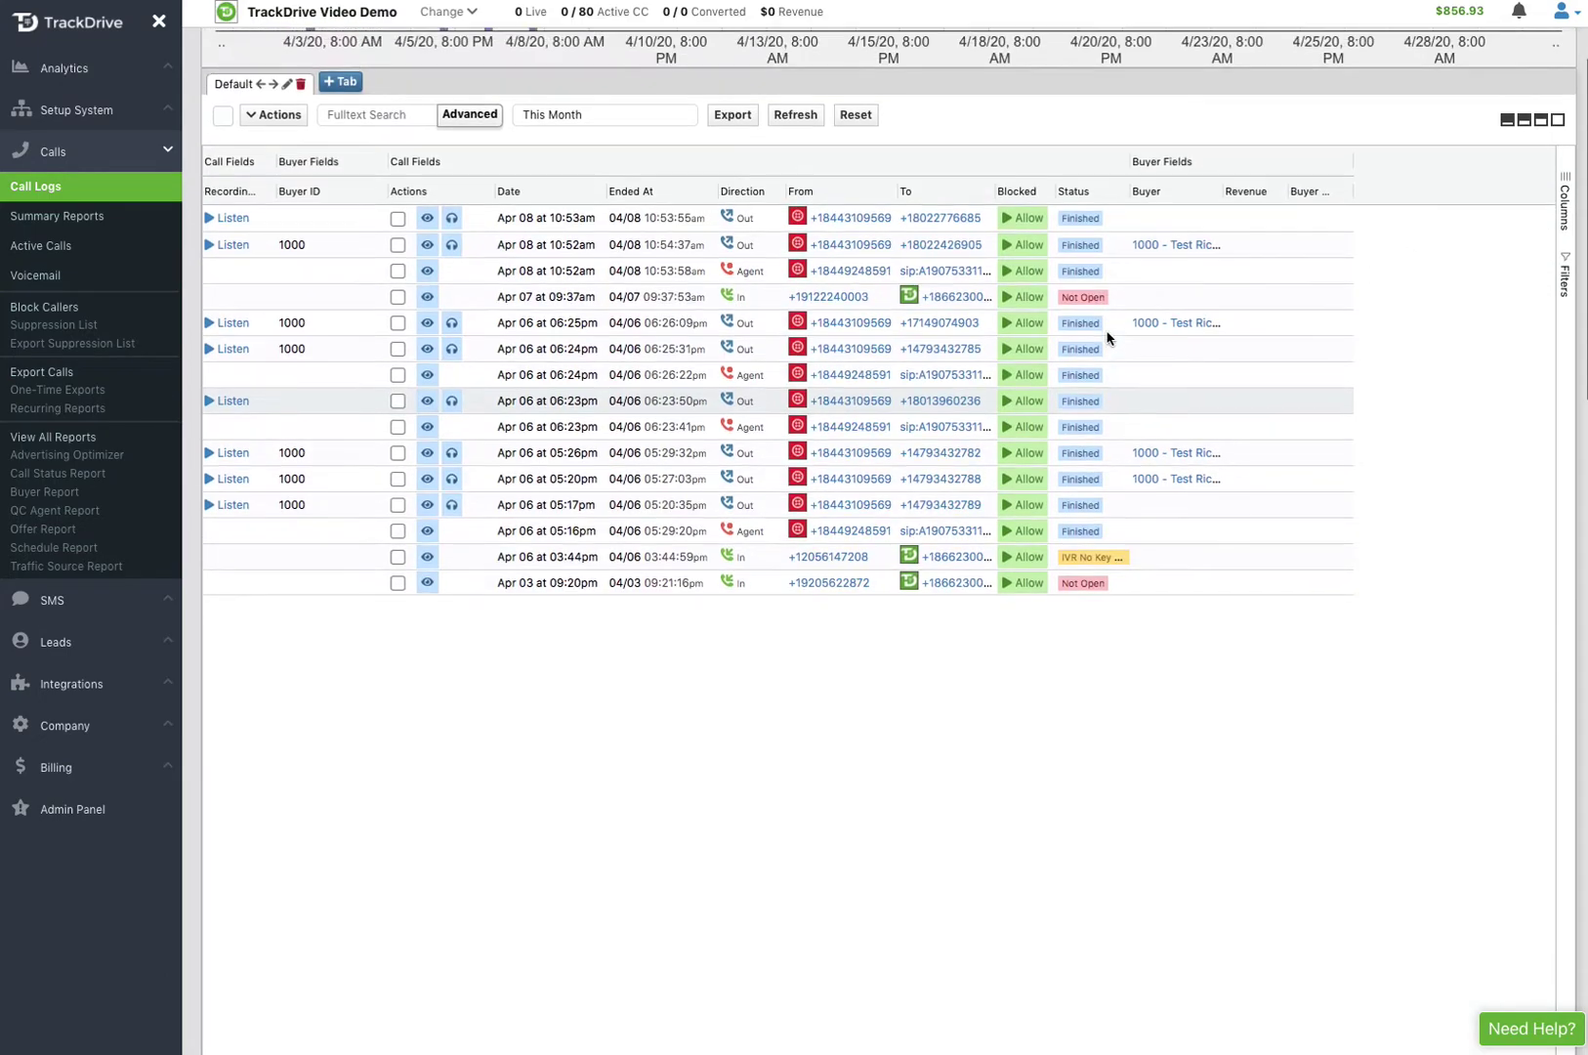
pyautogui.scroll(3, 1108, 337)
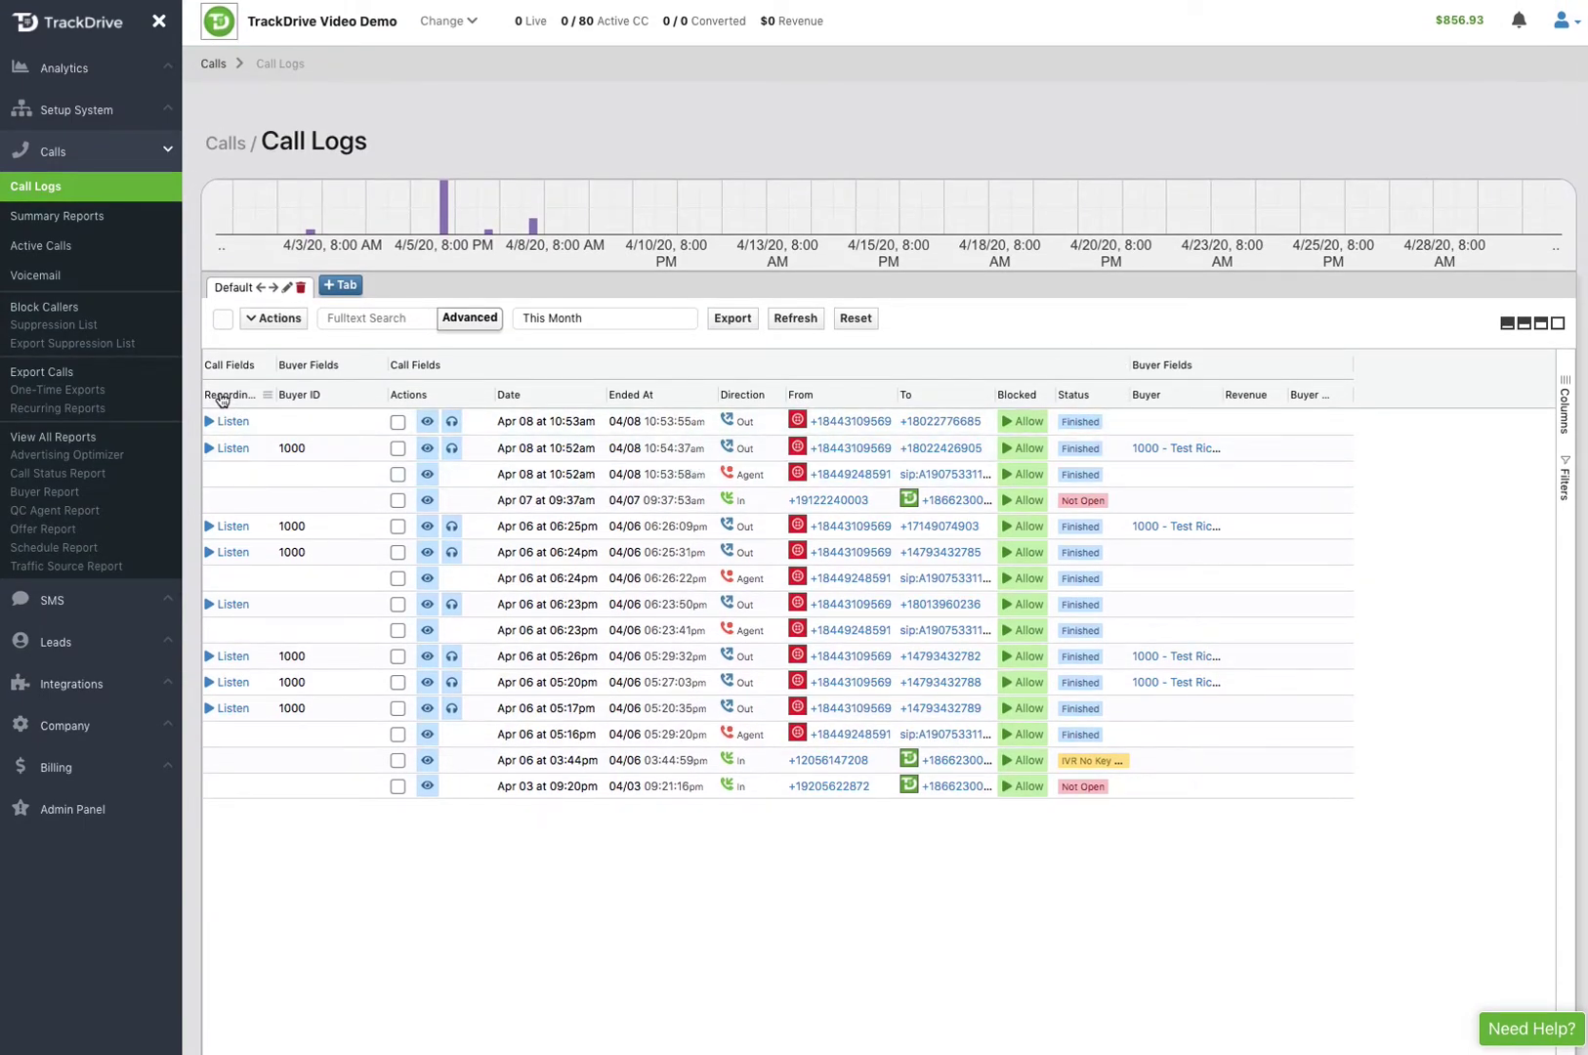
# Step: Move Recording Url to the table's right end and widen the Buyer Converted column
pyautogui.moveTo(222, 400); pyautogui.dragTo(1380, 362)
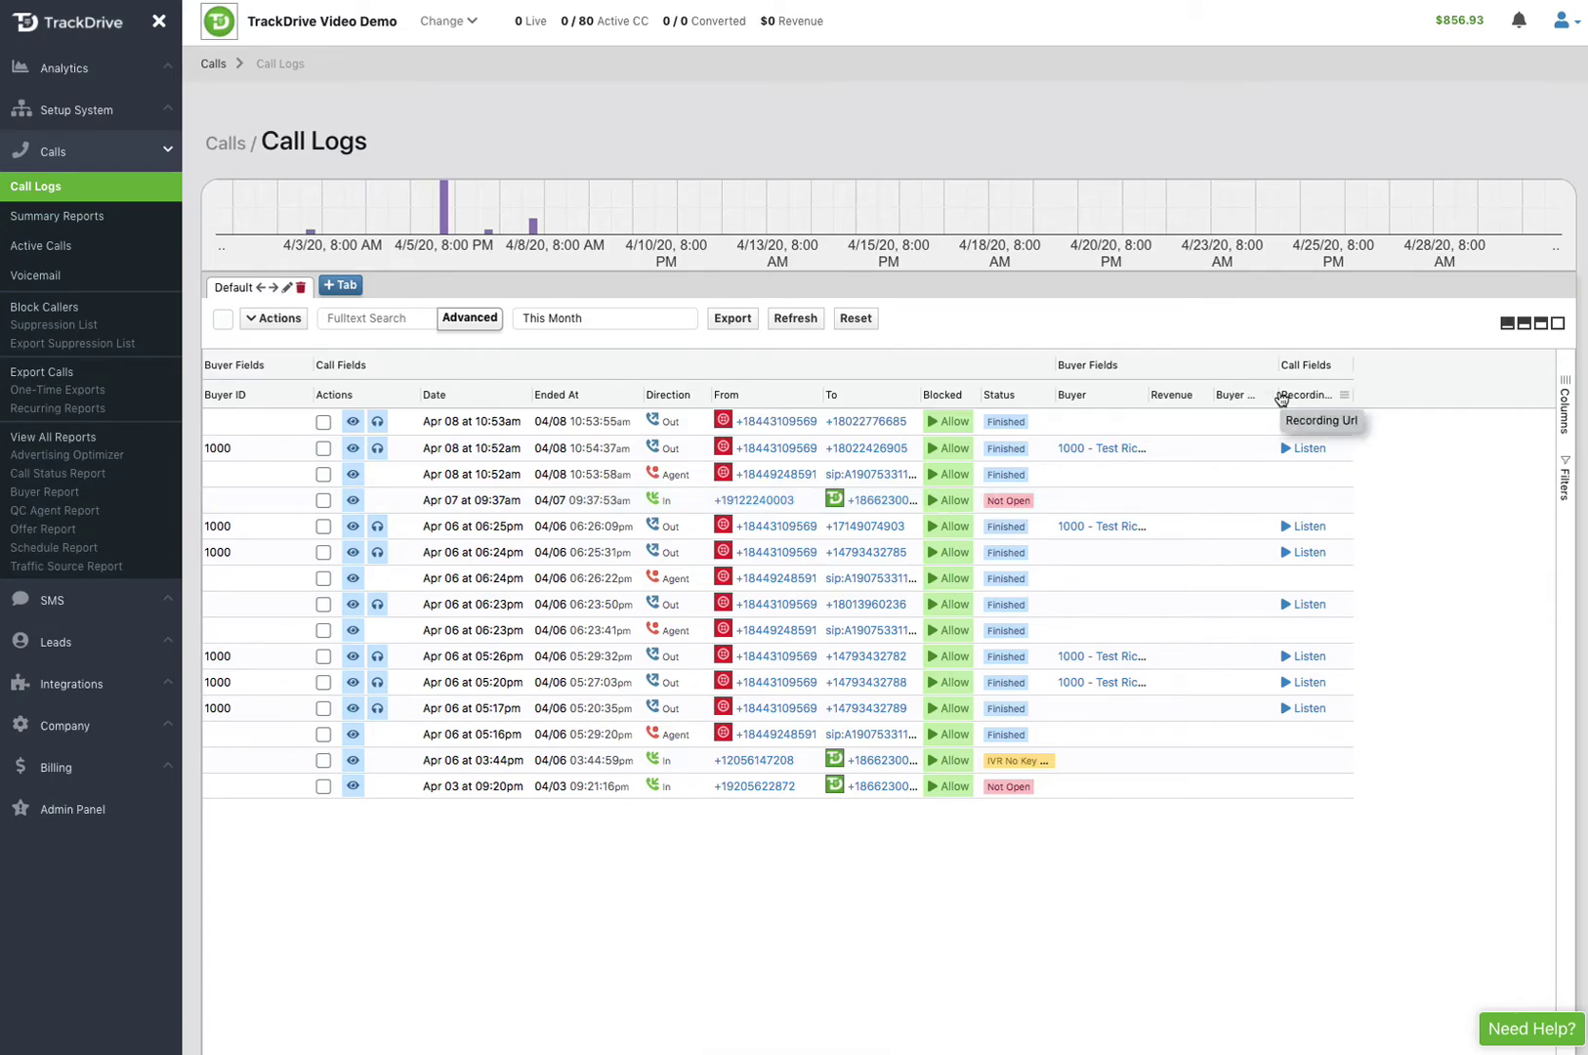
pyautogui.moveTo(1278, 392); pyautogui.dragTo(1336, 385)
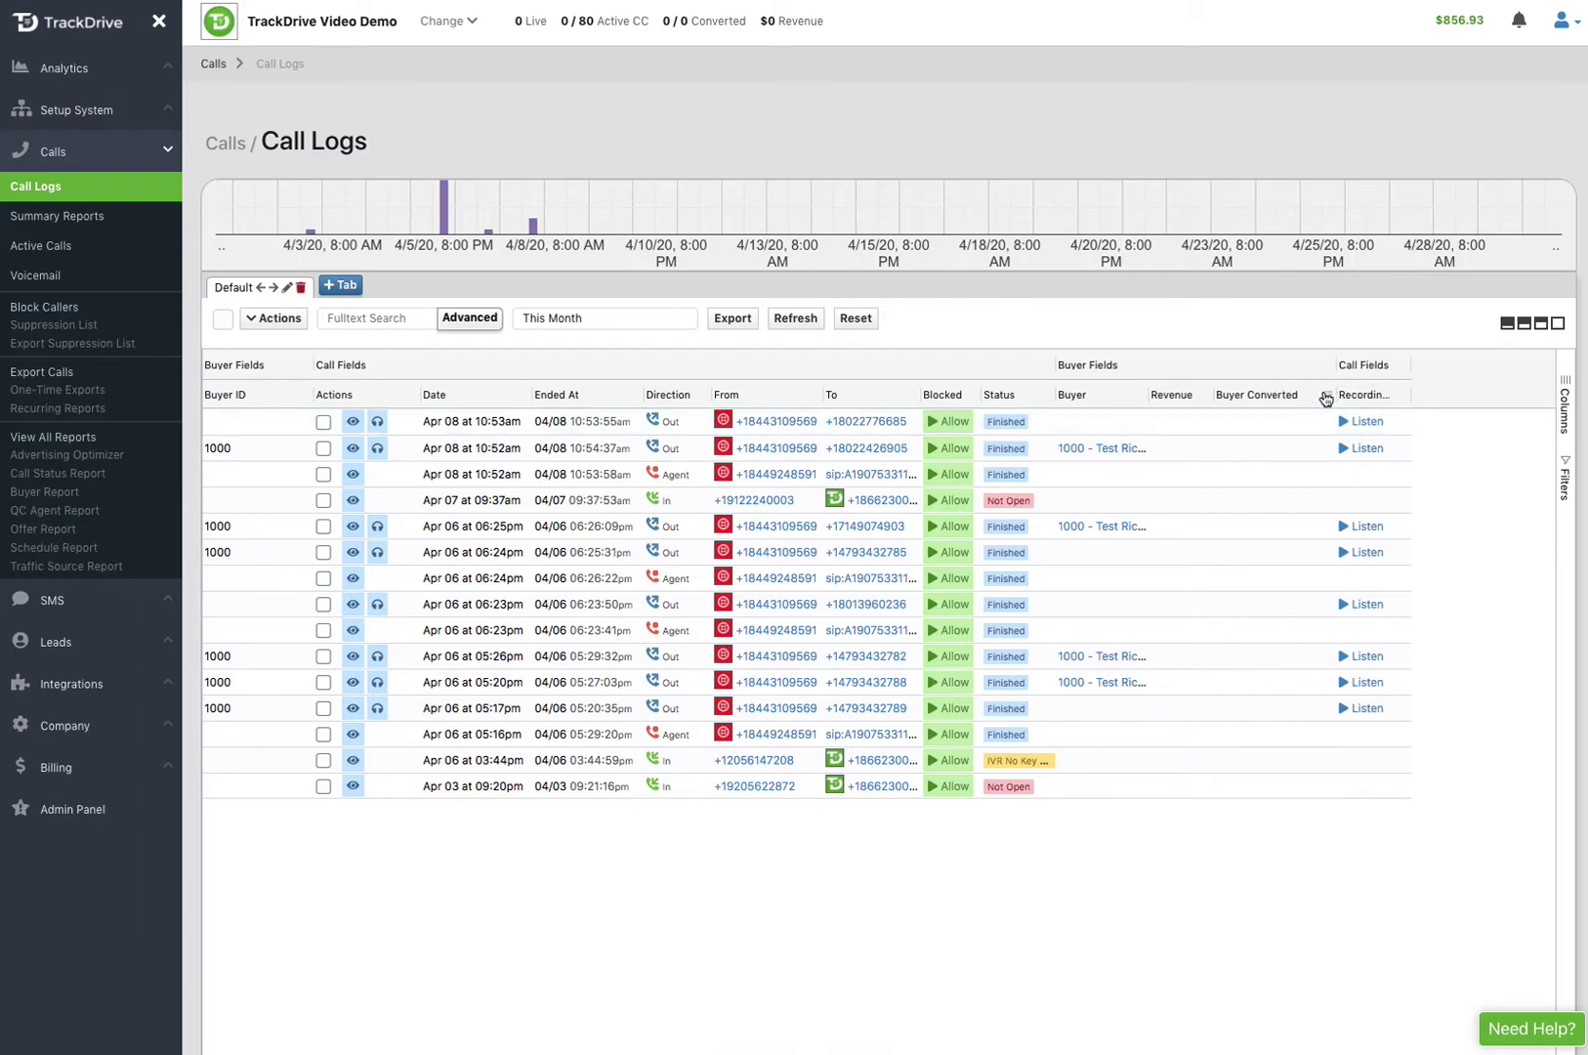
# Step: Autosize all columns and move the Buyer ID column next to Buyer
pyautogui.click(1327, 398)
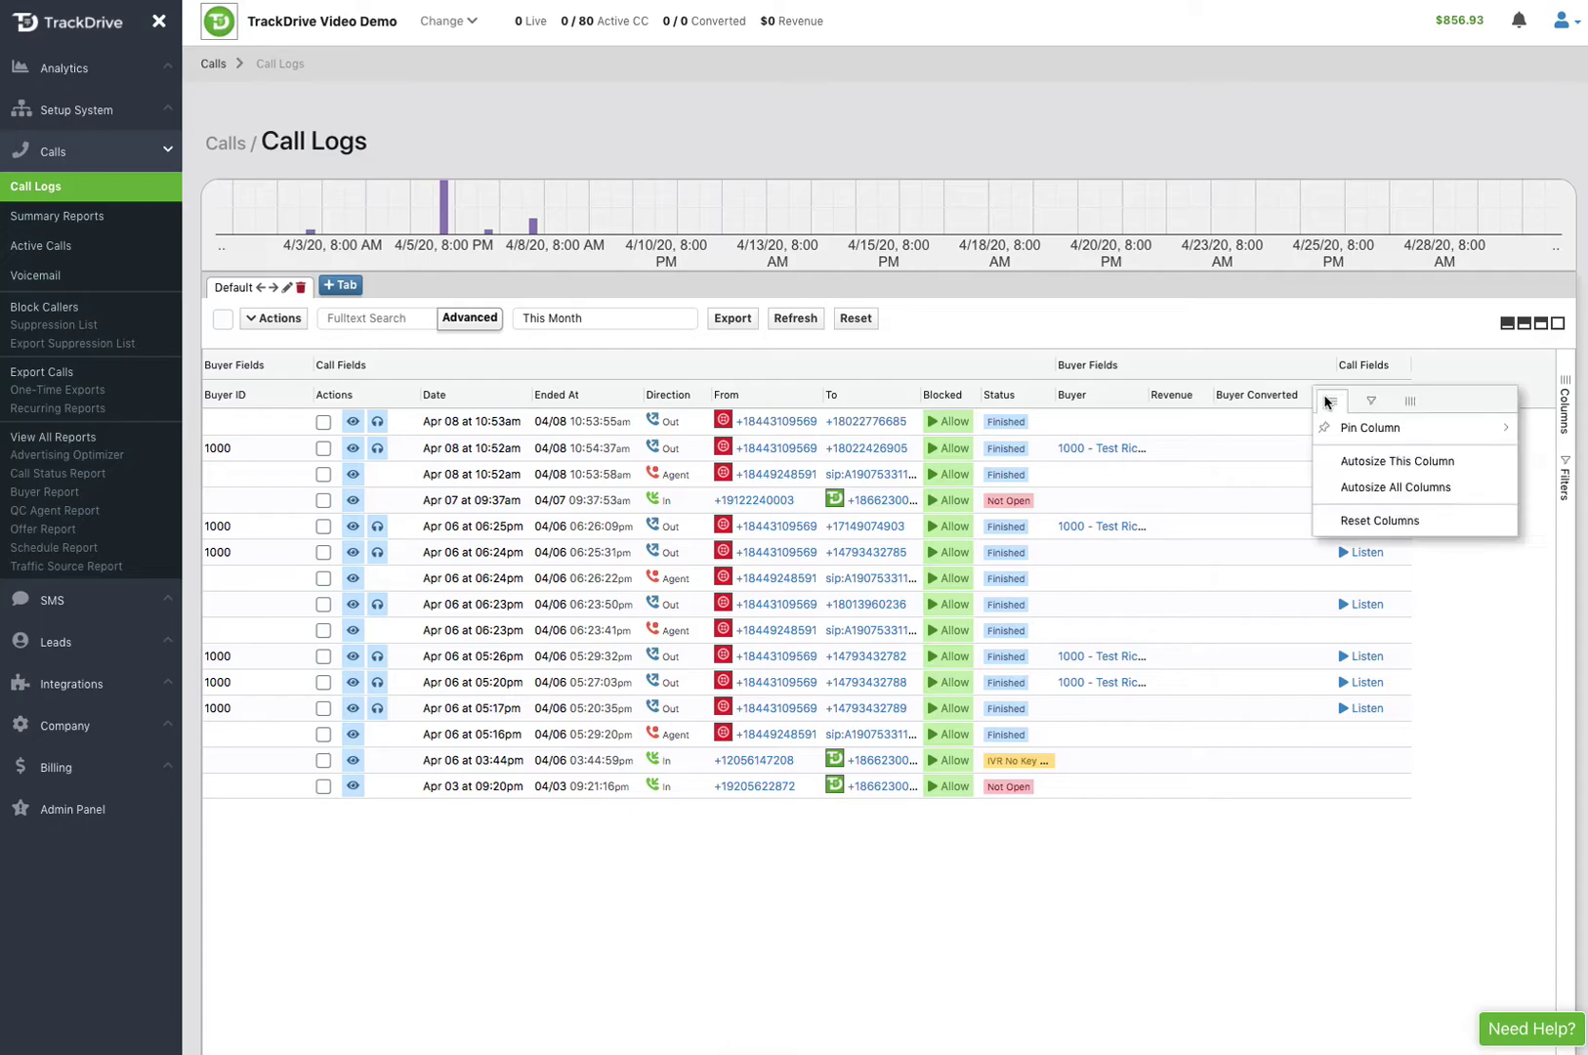
pyautogui.click(1383, 497)
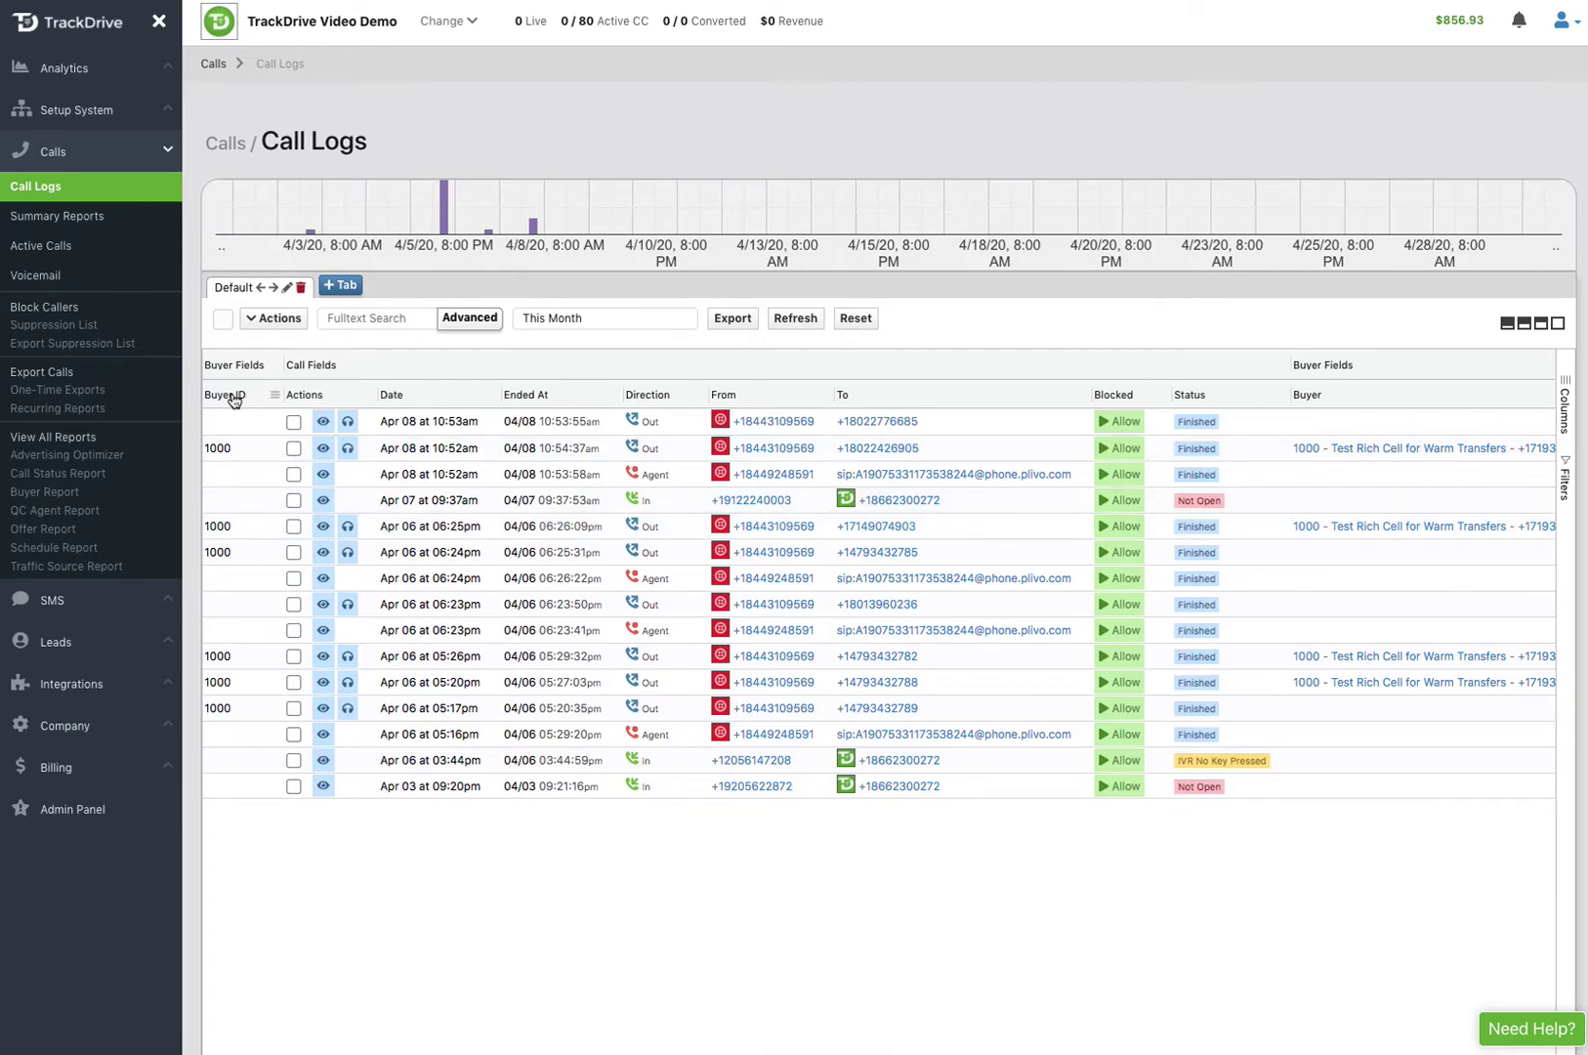
pyautogui.moveTo(234, 399); pyautogui.dragTo(1248, 395)
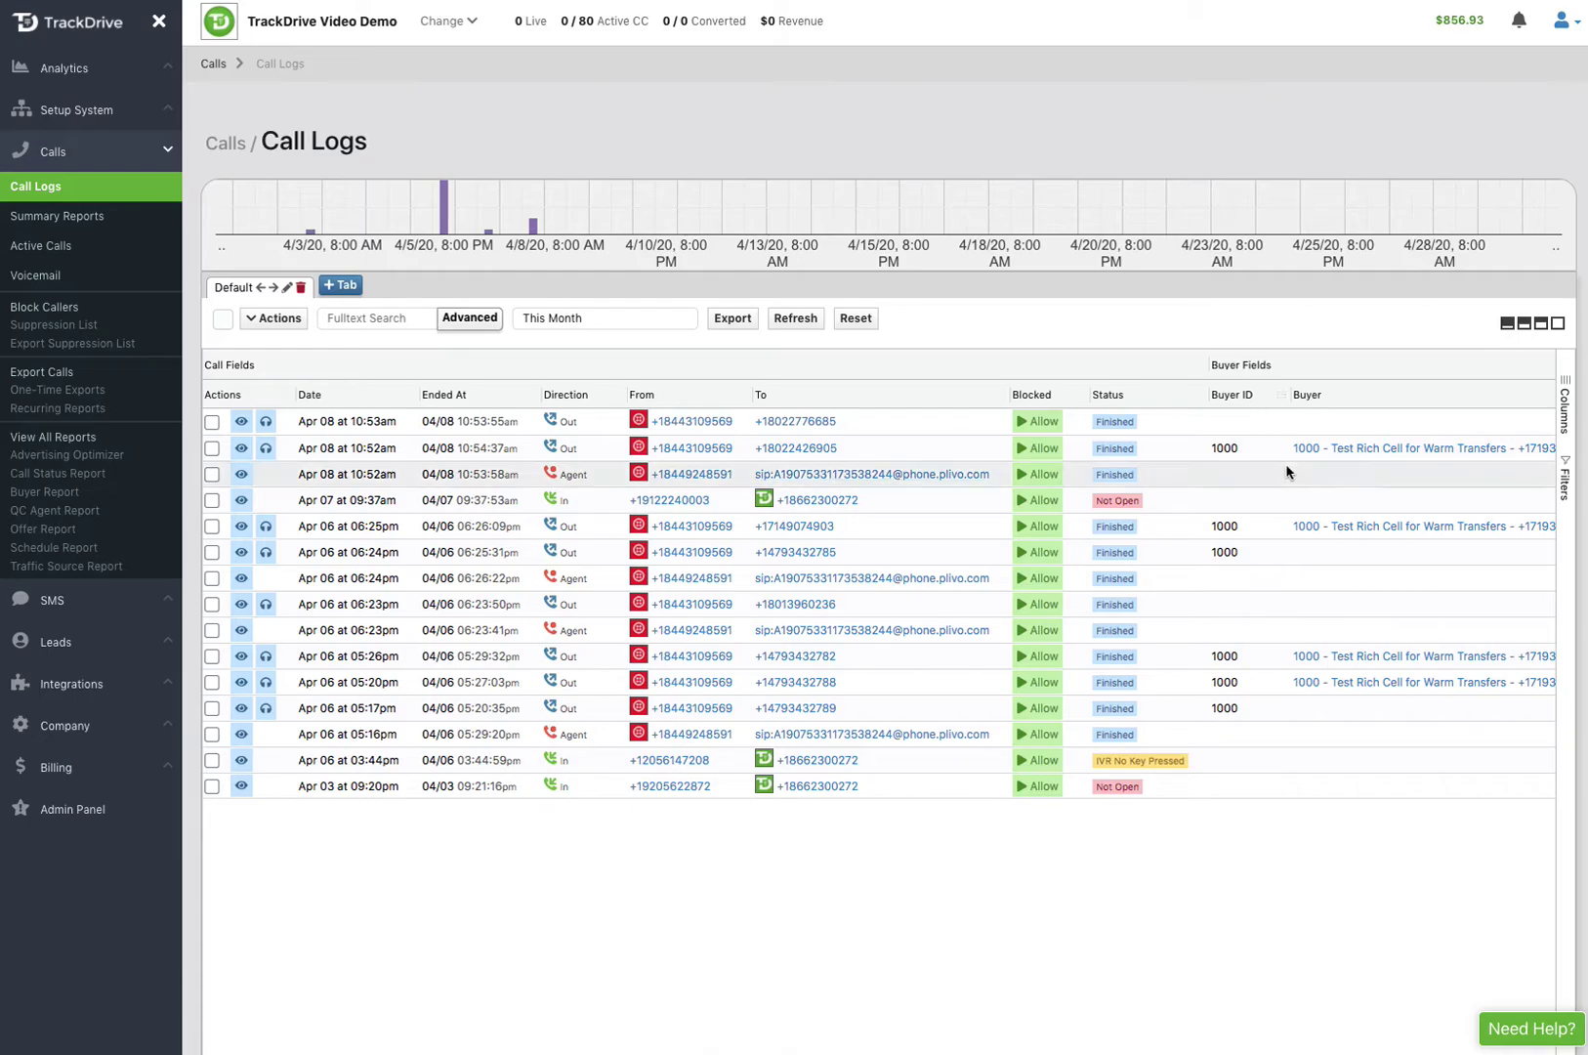
# Step: Pin the Actions column to the left of the call log table
pyautogui.hscroll(5, 1288, 473)
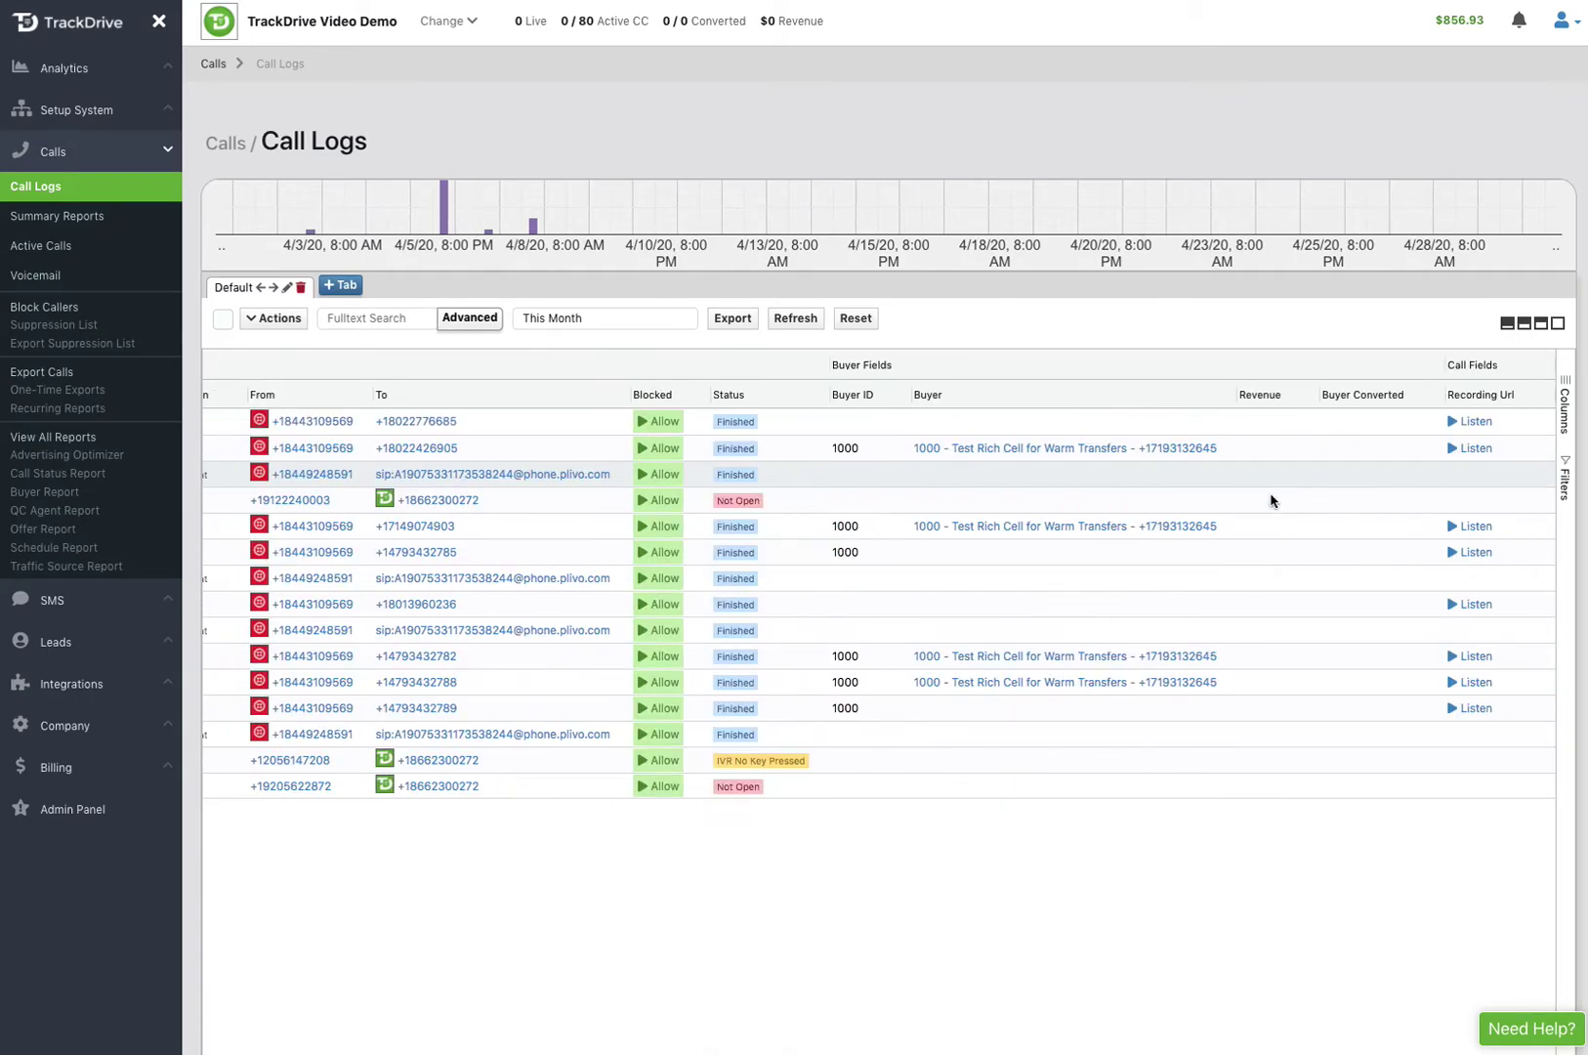
pyautogui.hscroll(-5, 1271, 500)
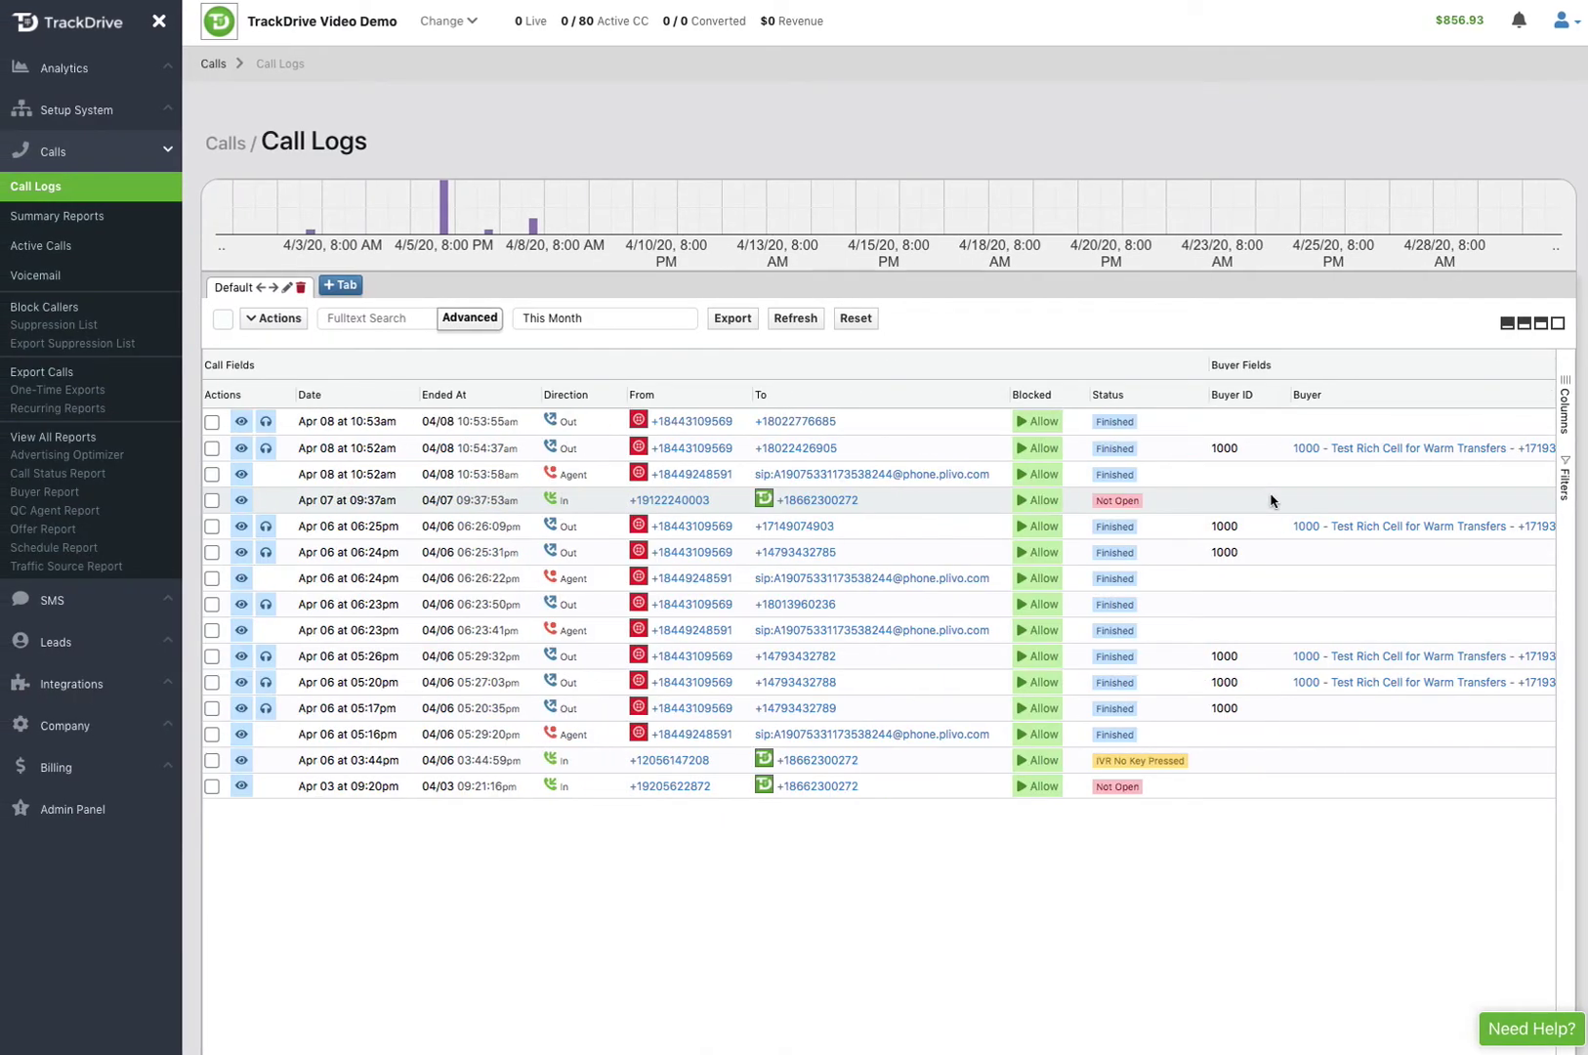
pyautogui.hscroll(5, 1271, 500)
pyautogui.hscroll(-3, 1271, 500)
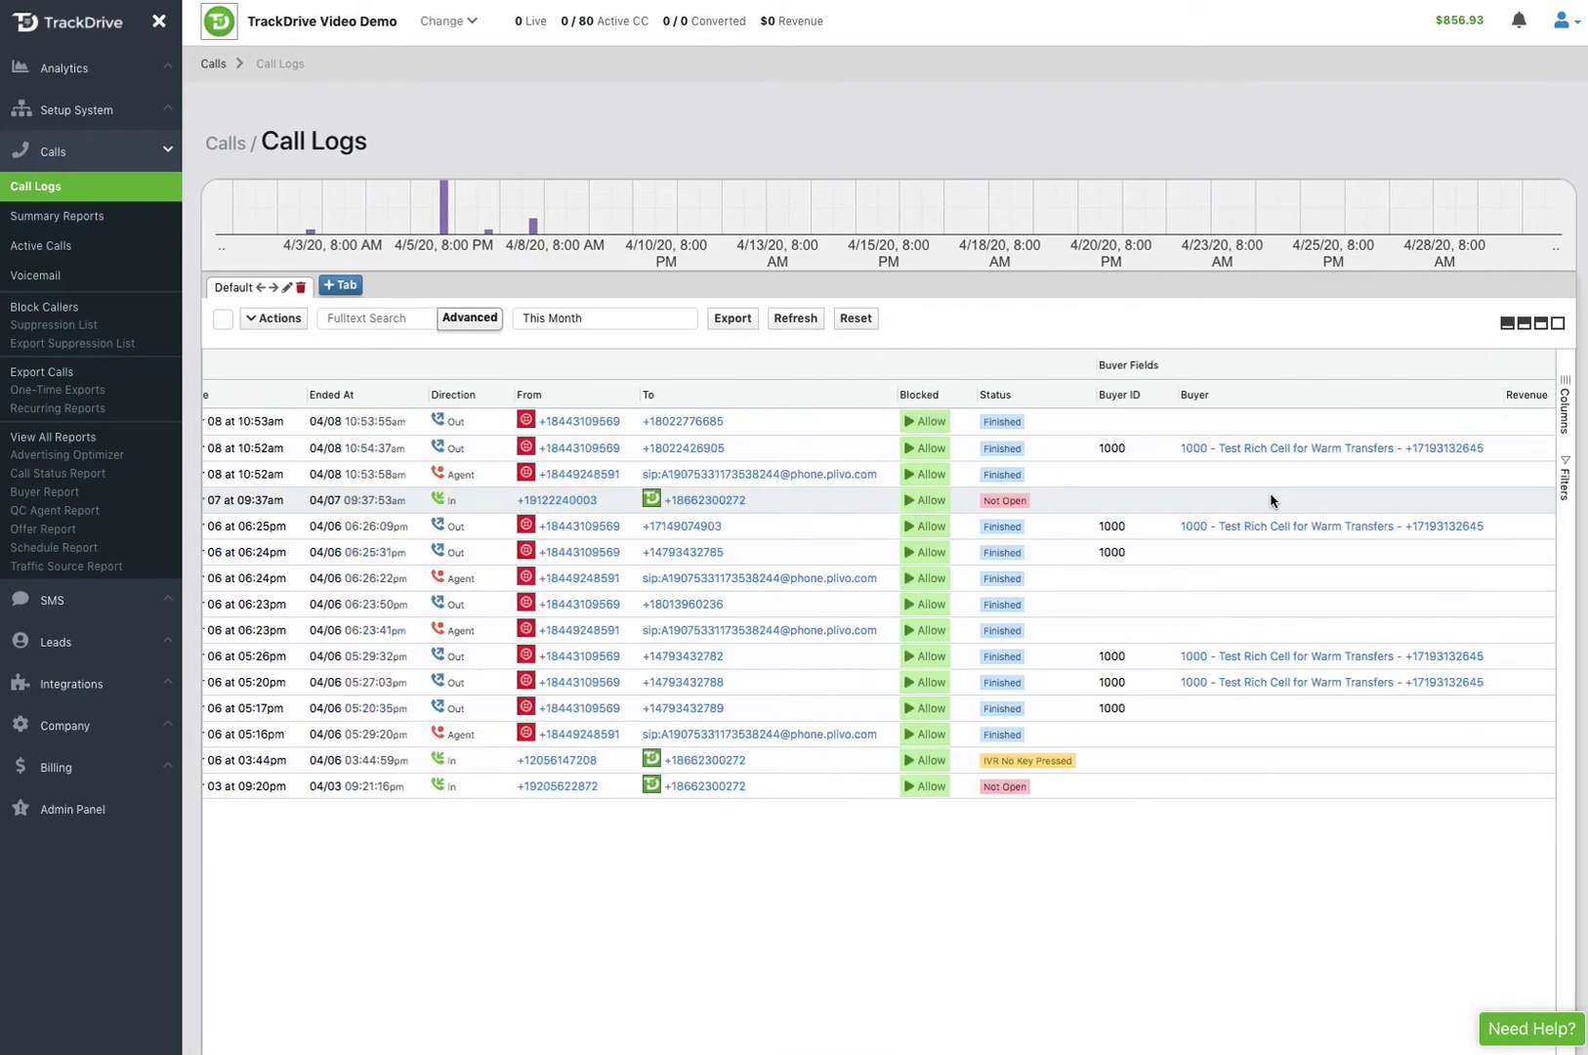
pyautogui.hscroll(-2, 1271, 500)
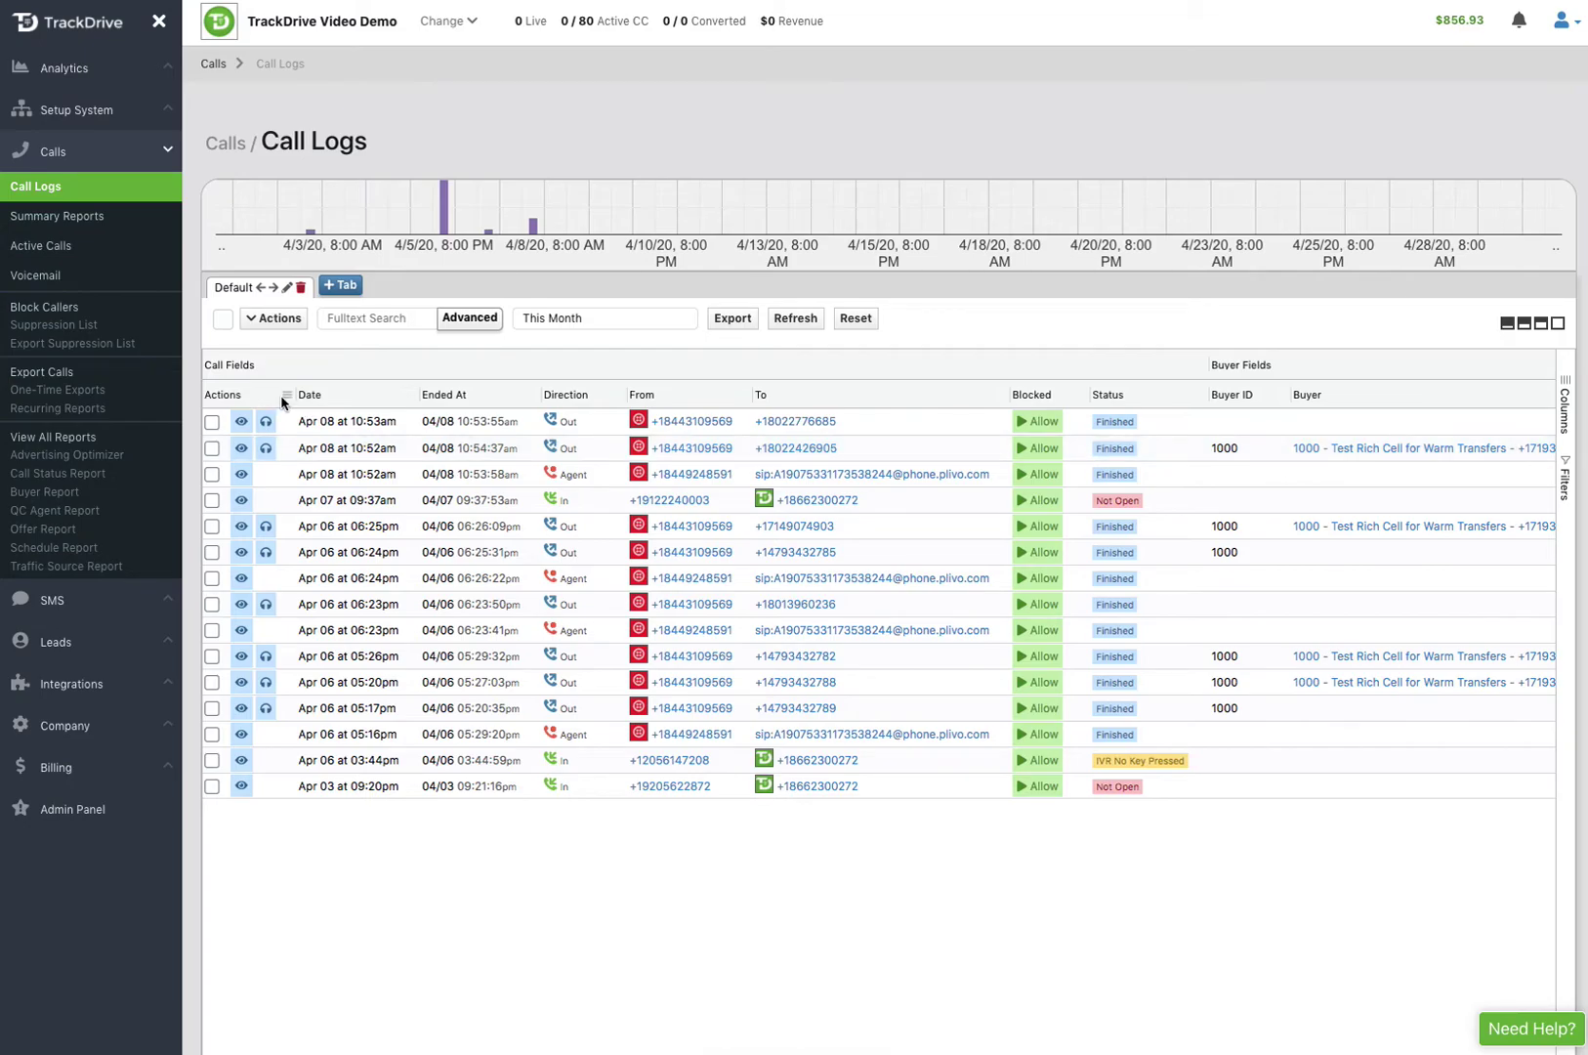
pyautogui.click(283, 394)
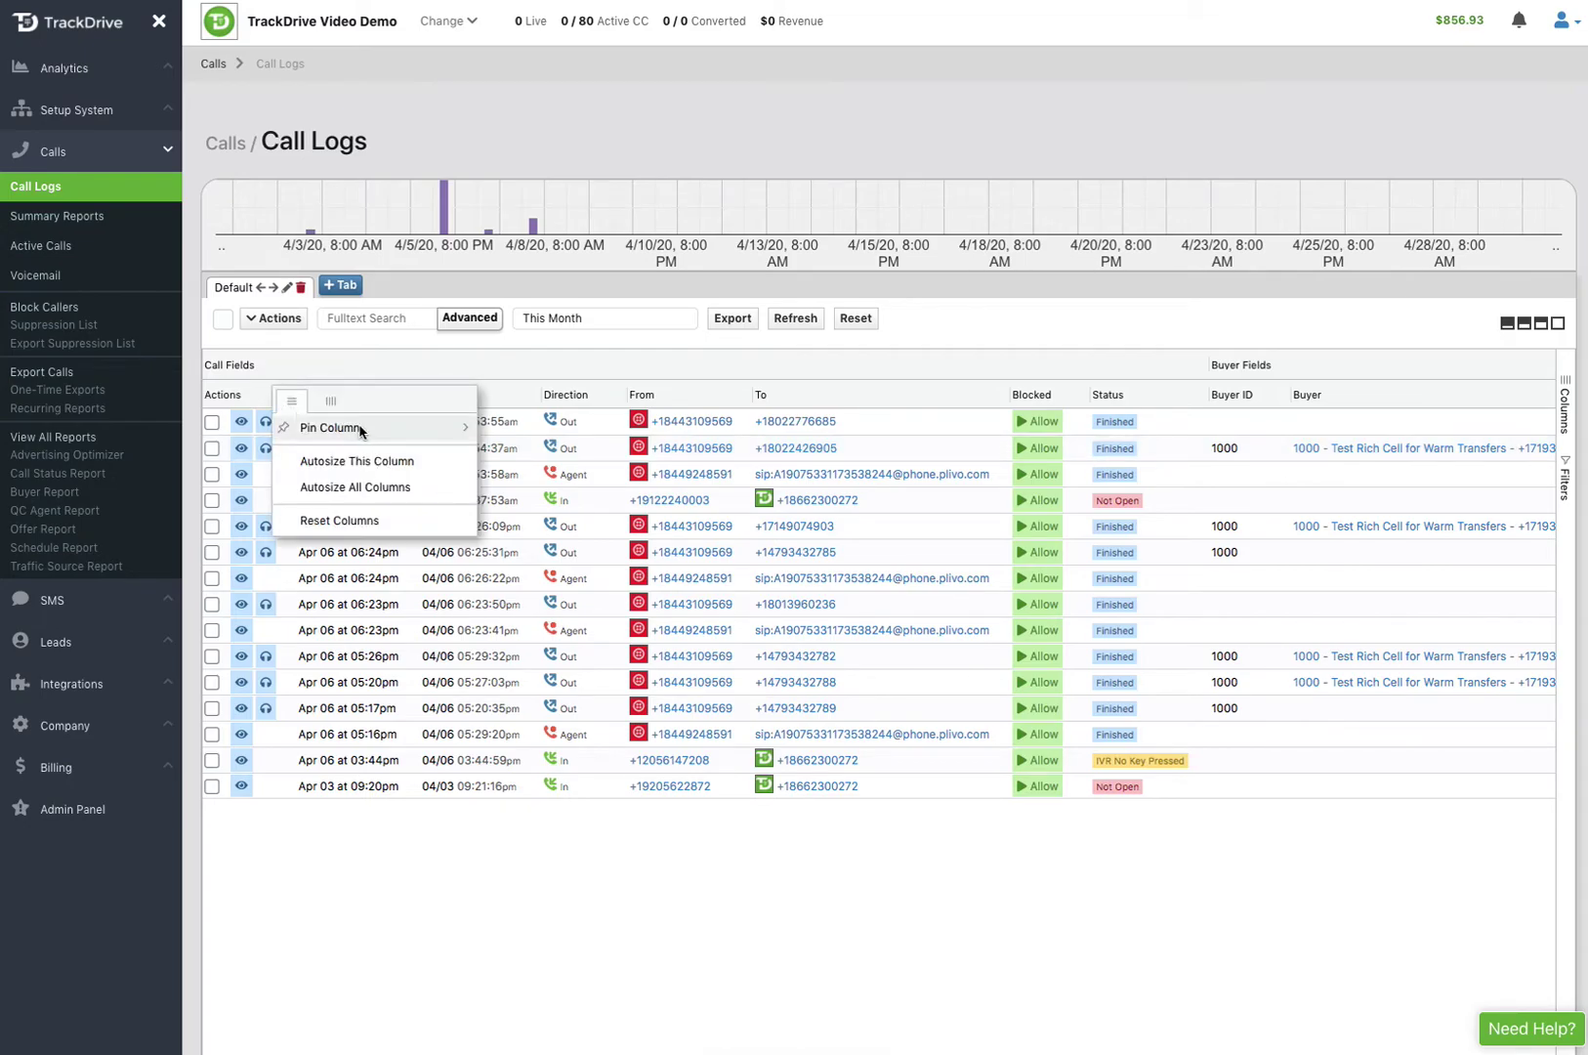
pyautogui.moveTo(448, 430)
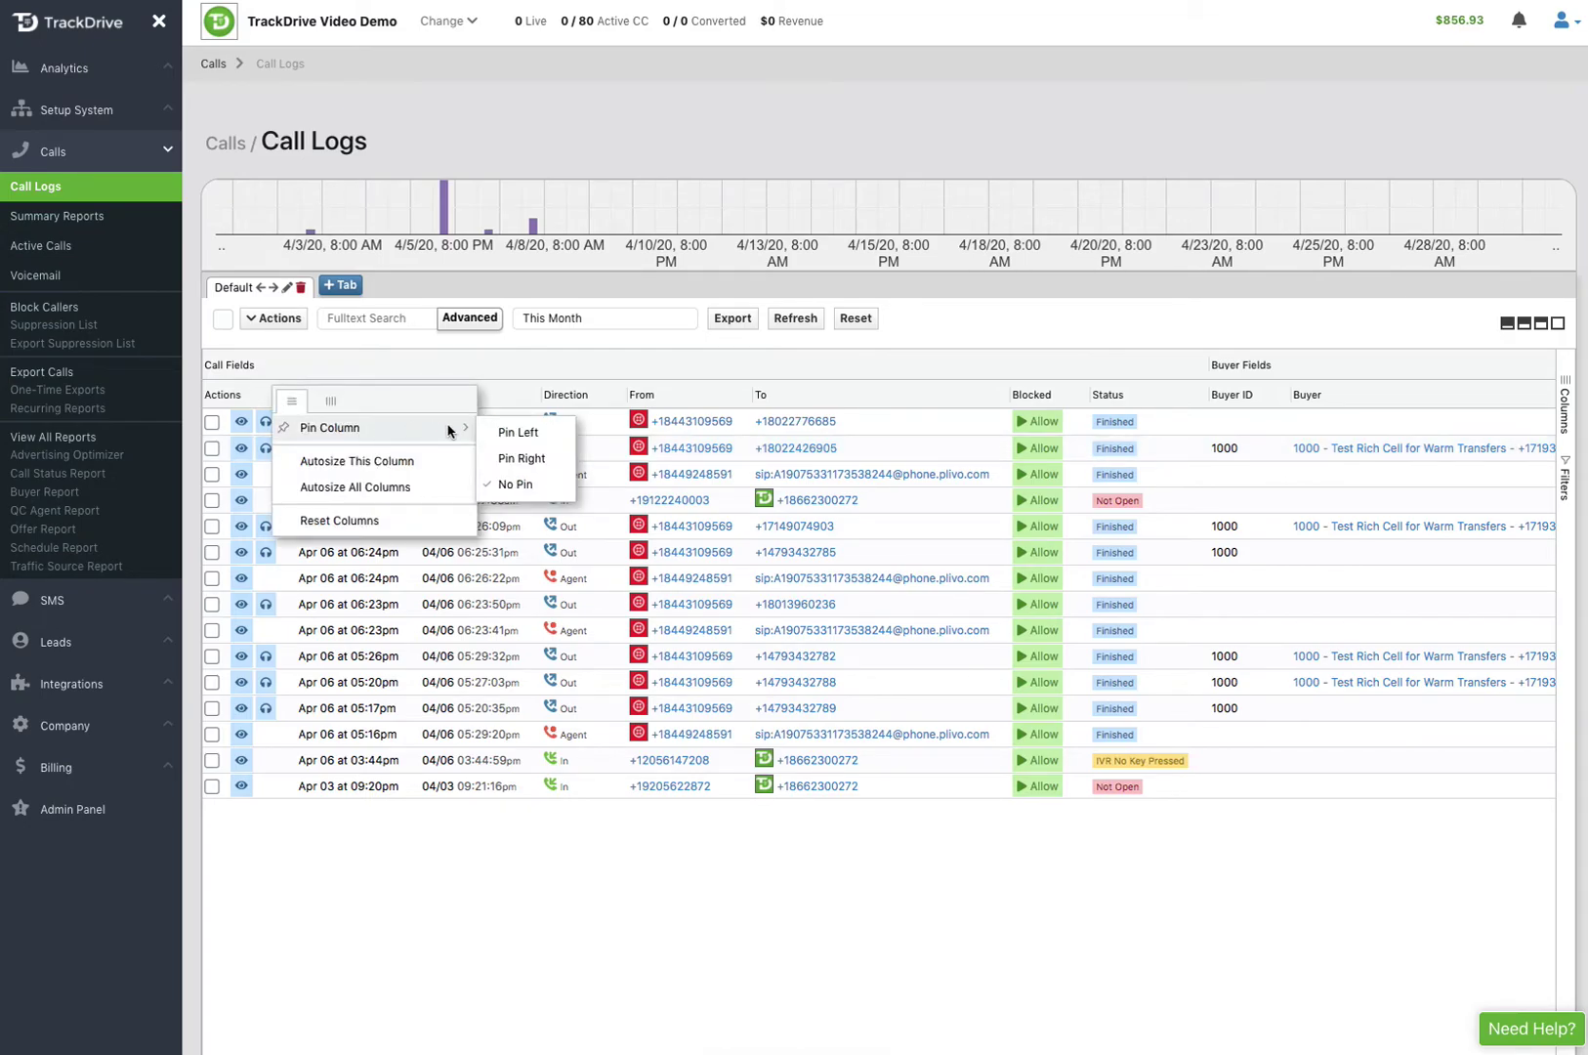
pyautogui.click(520, 435)
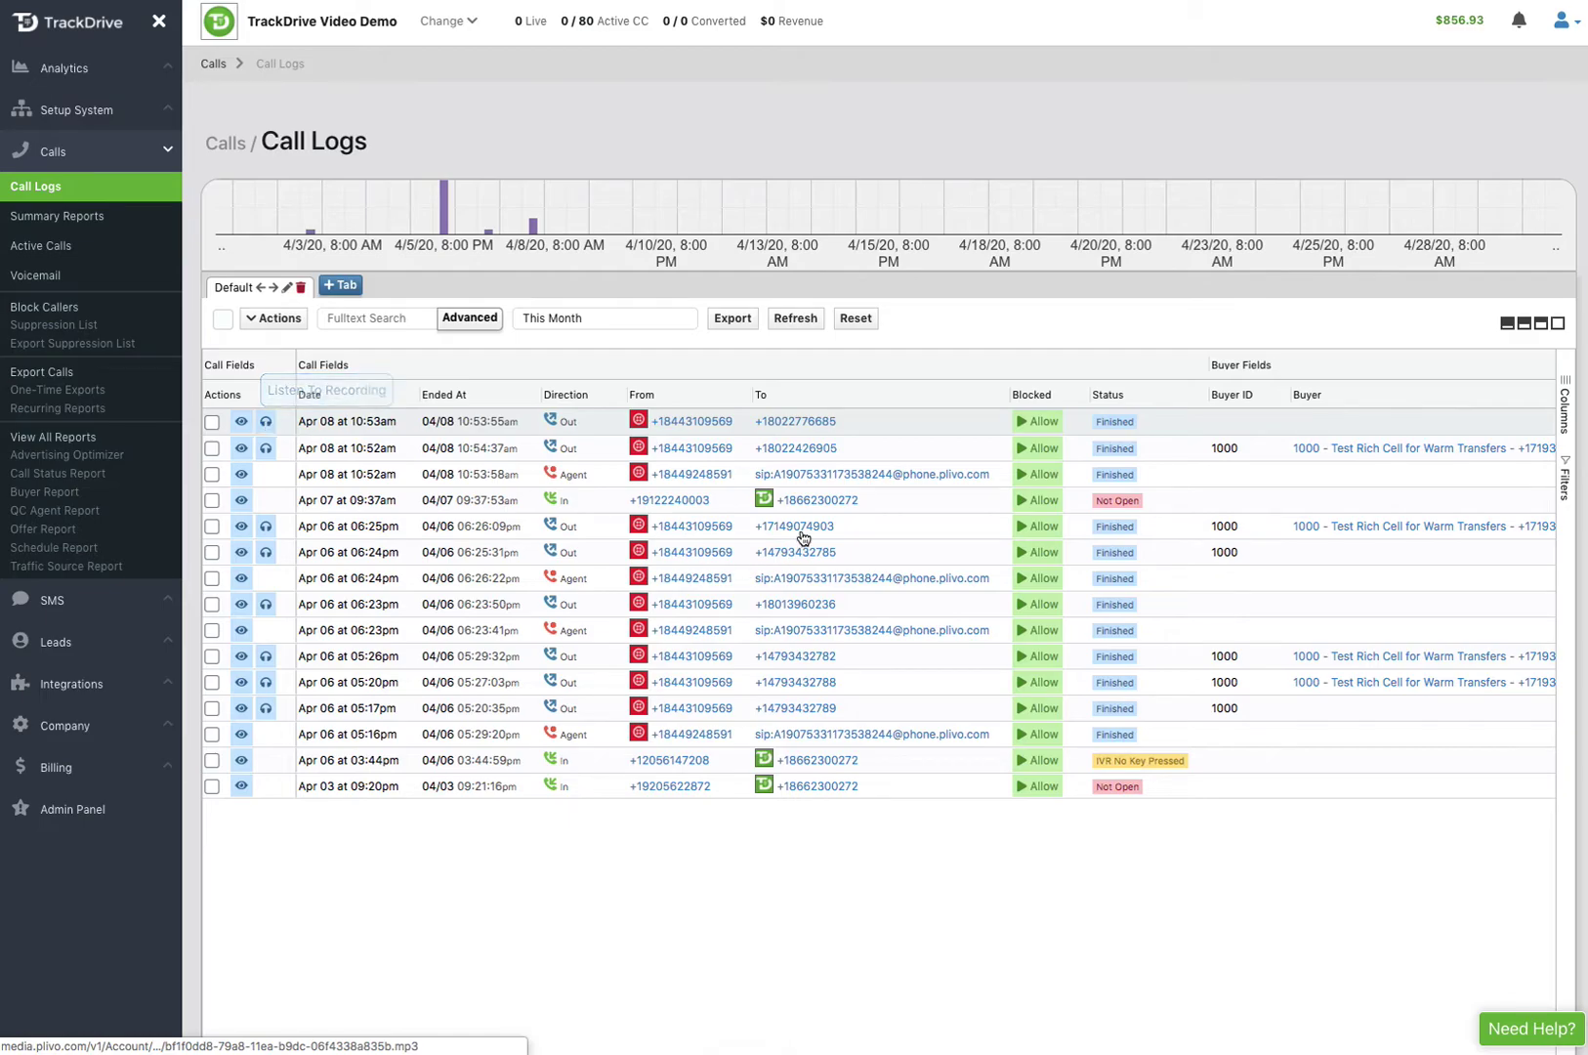
# Step: Check that Actions stays pinned when scrolling sideways, then view the Apr 06 6:25pm call's details
pyautogui.hscroll(3, 970, 500)
pyautogui.hscroll(3, 970, 499)
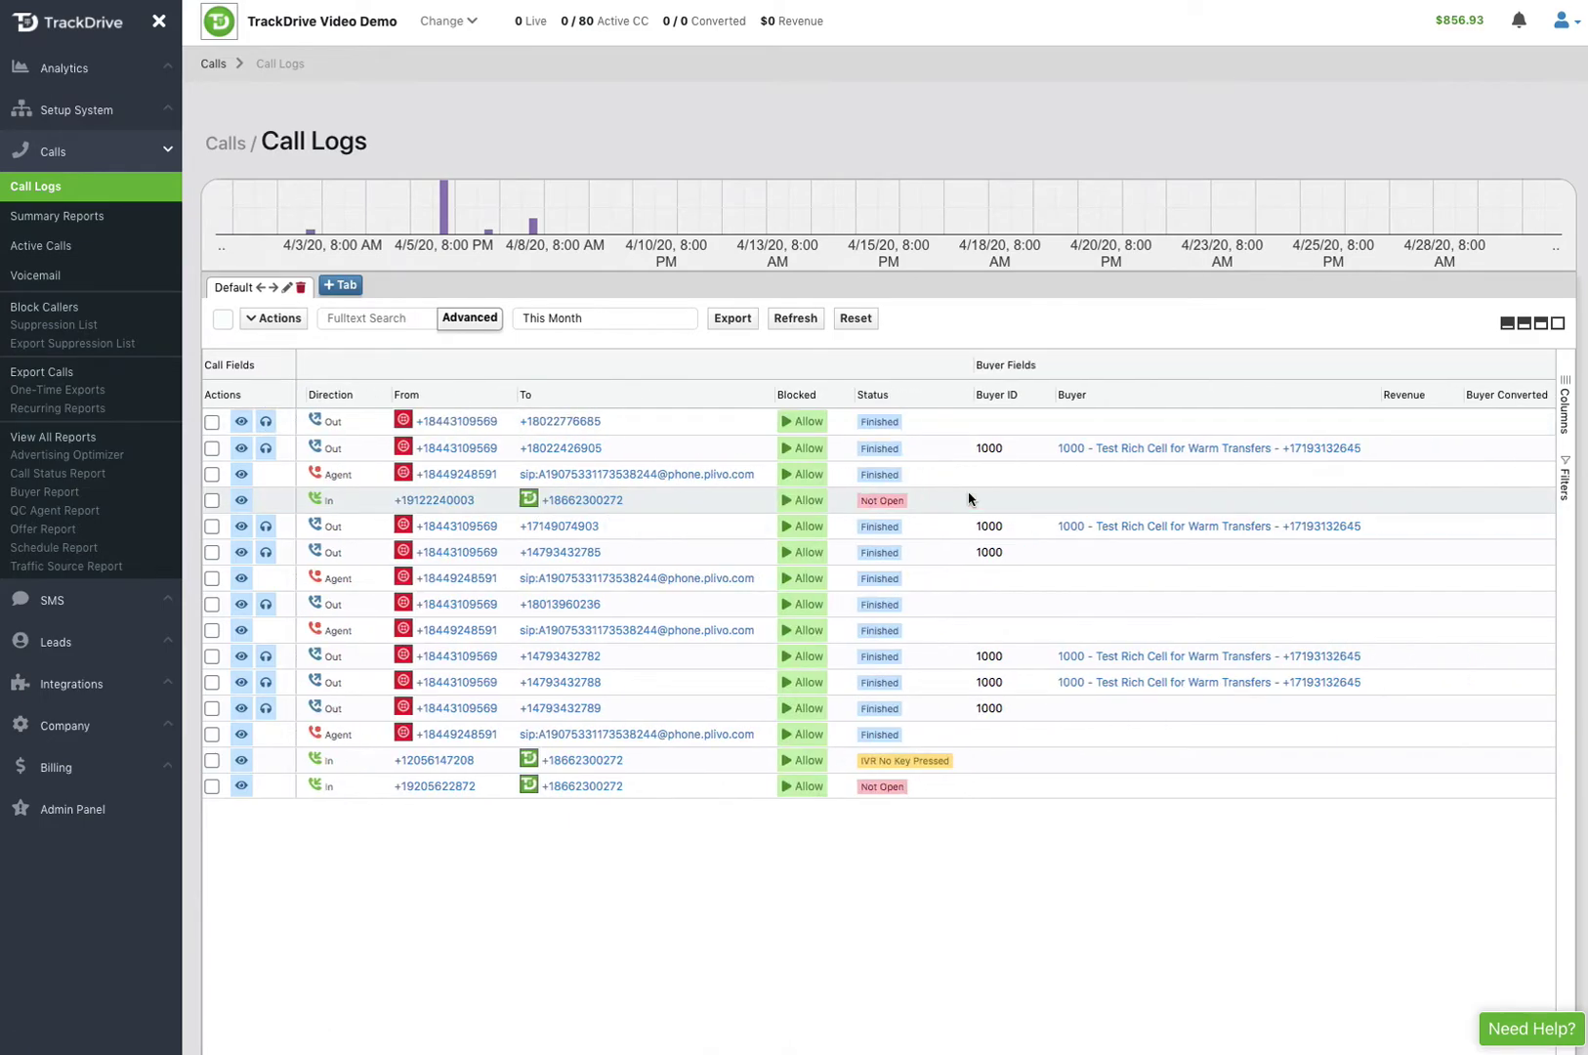
pyautogui.hscroll(-6, 970, 499)
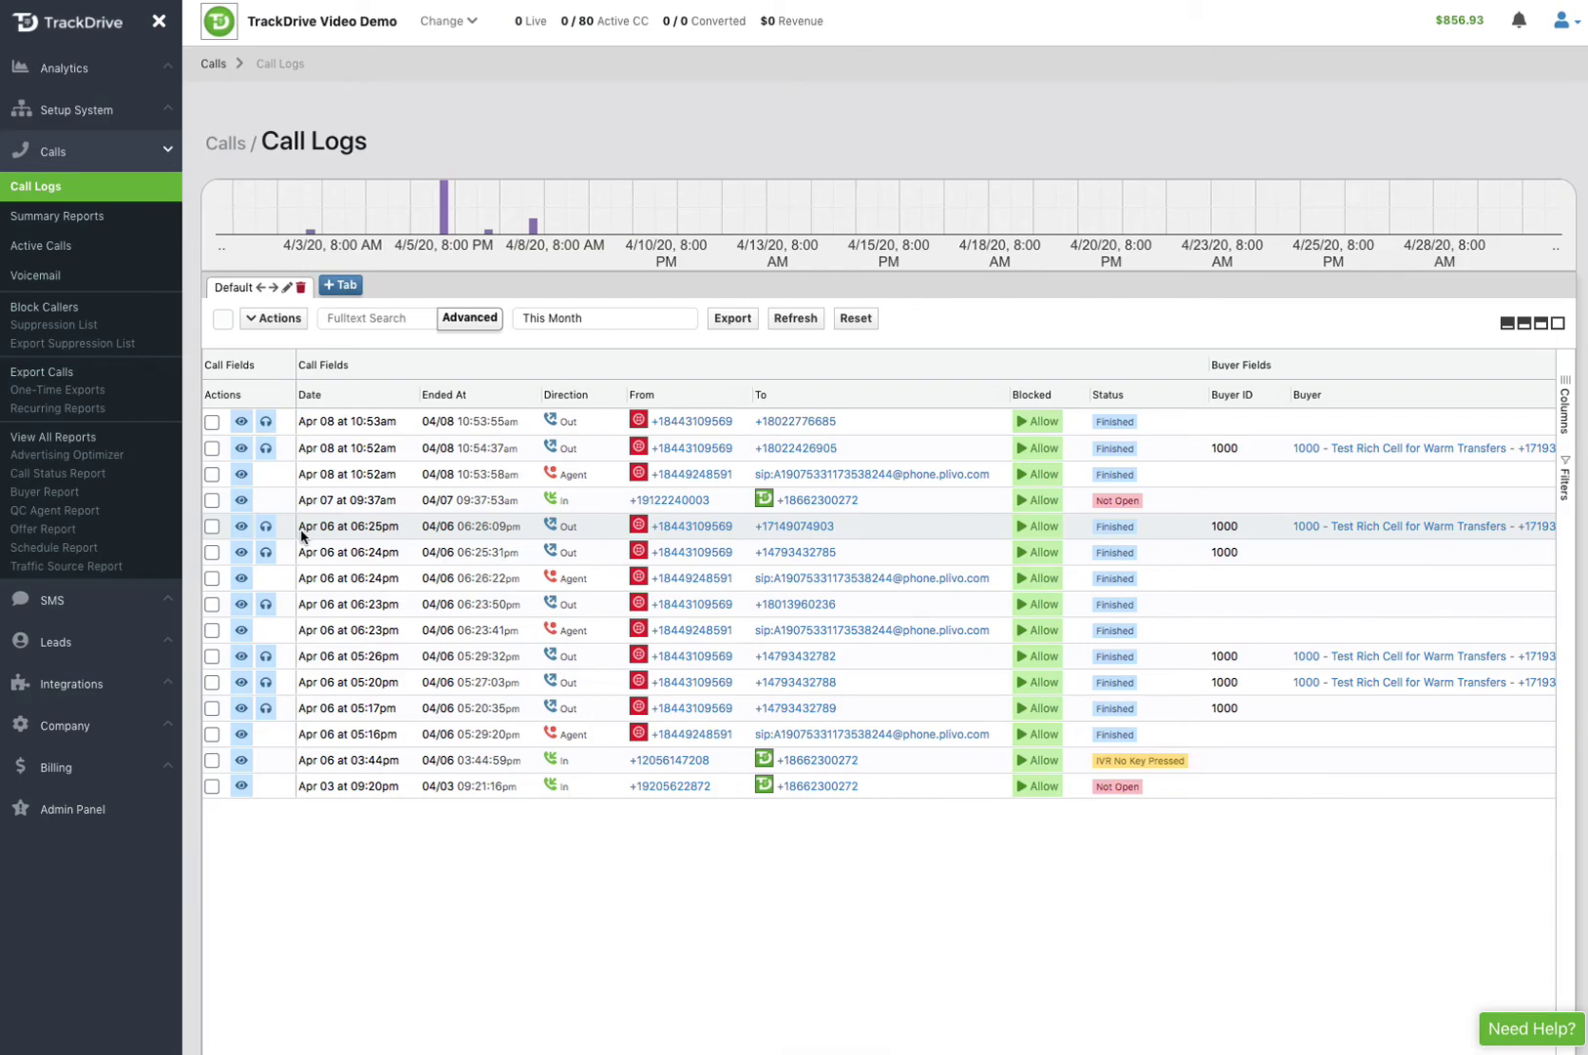
pyautogui.click(241, 529)
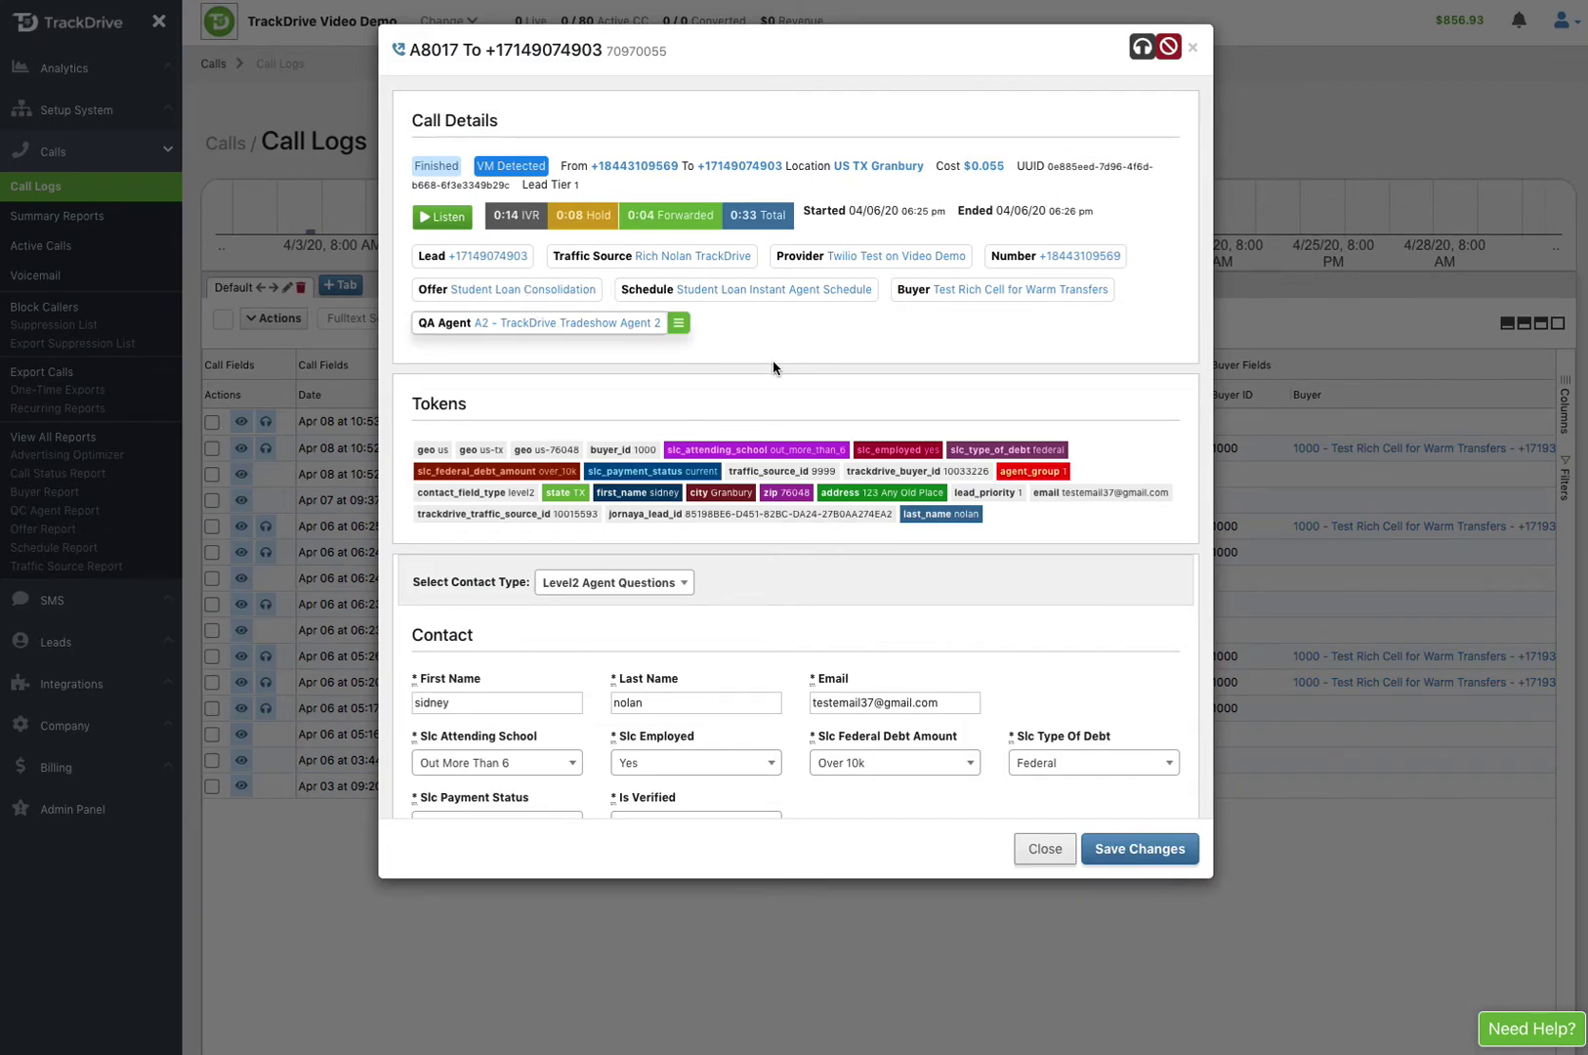
pyautogui.scroll(-5, 589, 484)
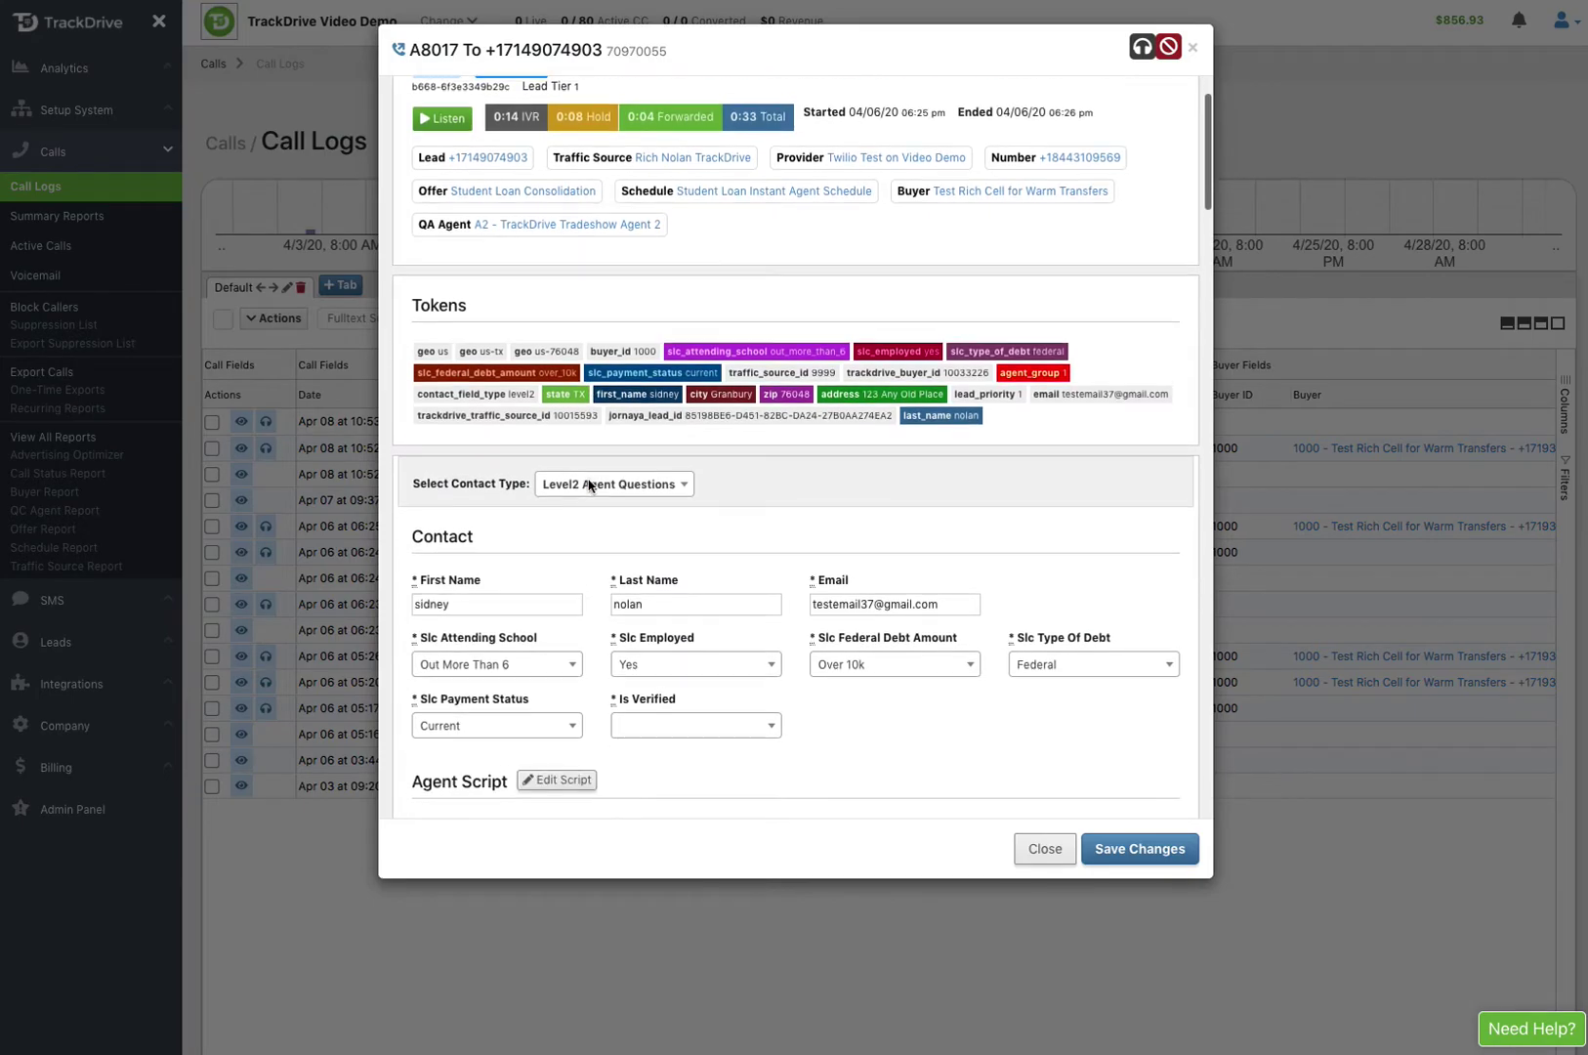
pyautogui.scroll(-8, 589, 483)
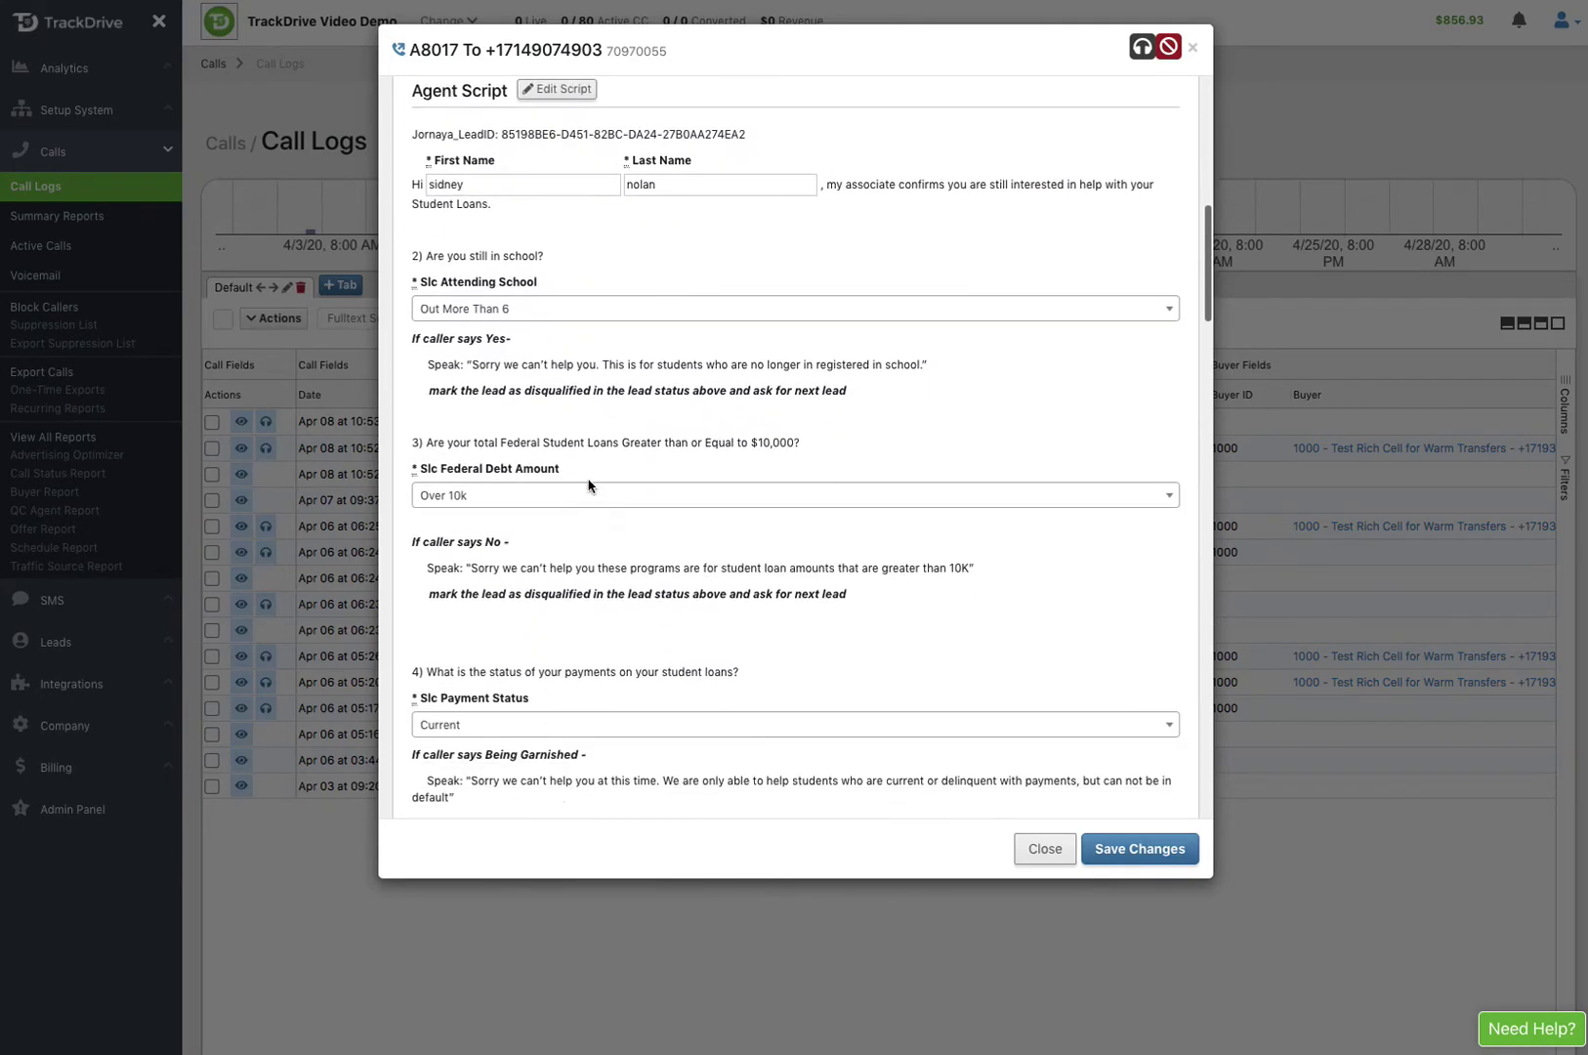
pyautogui.scroll(-6, 589, 484)
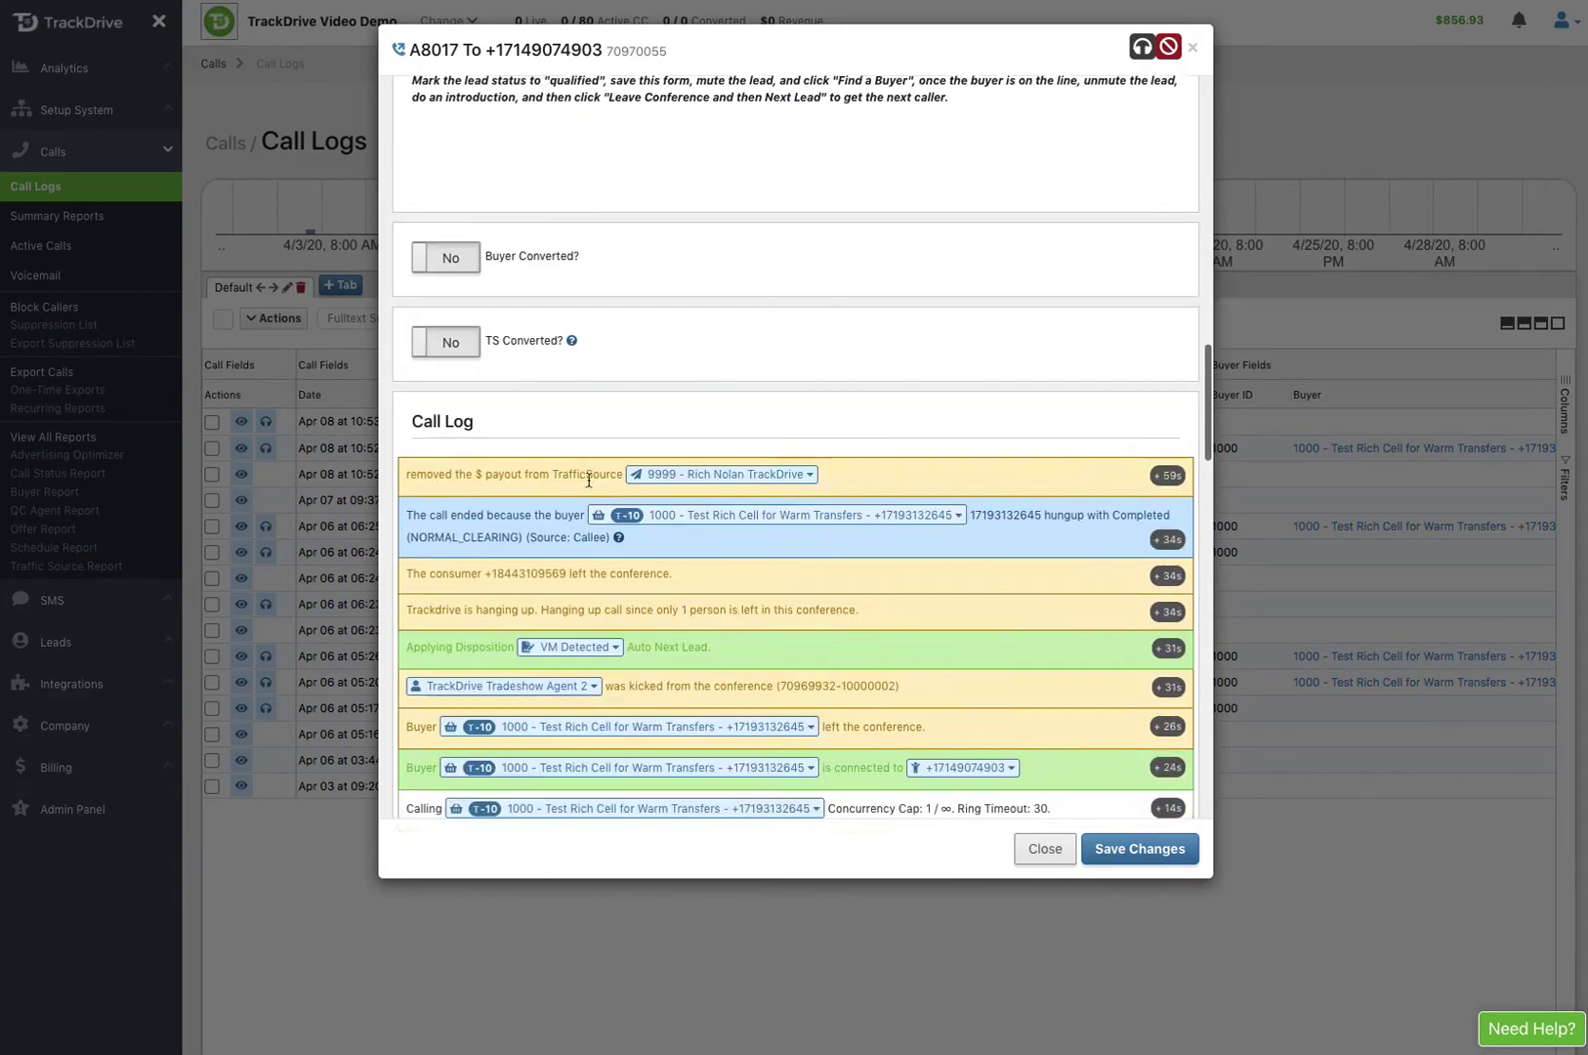
pyautogui.scroll(-2, 589, 483)
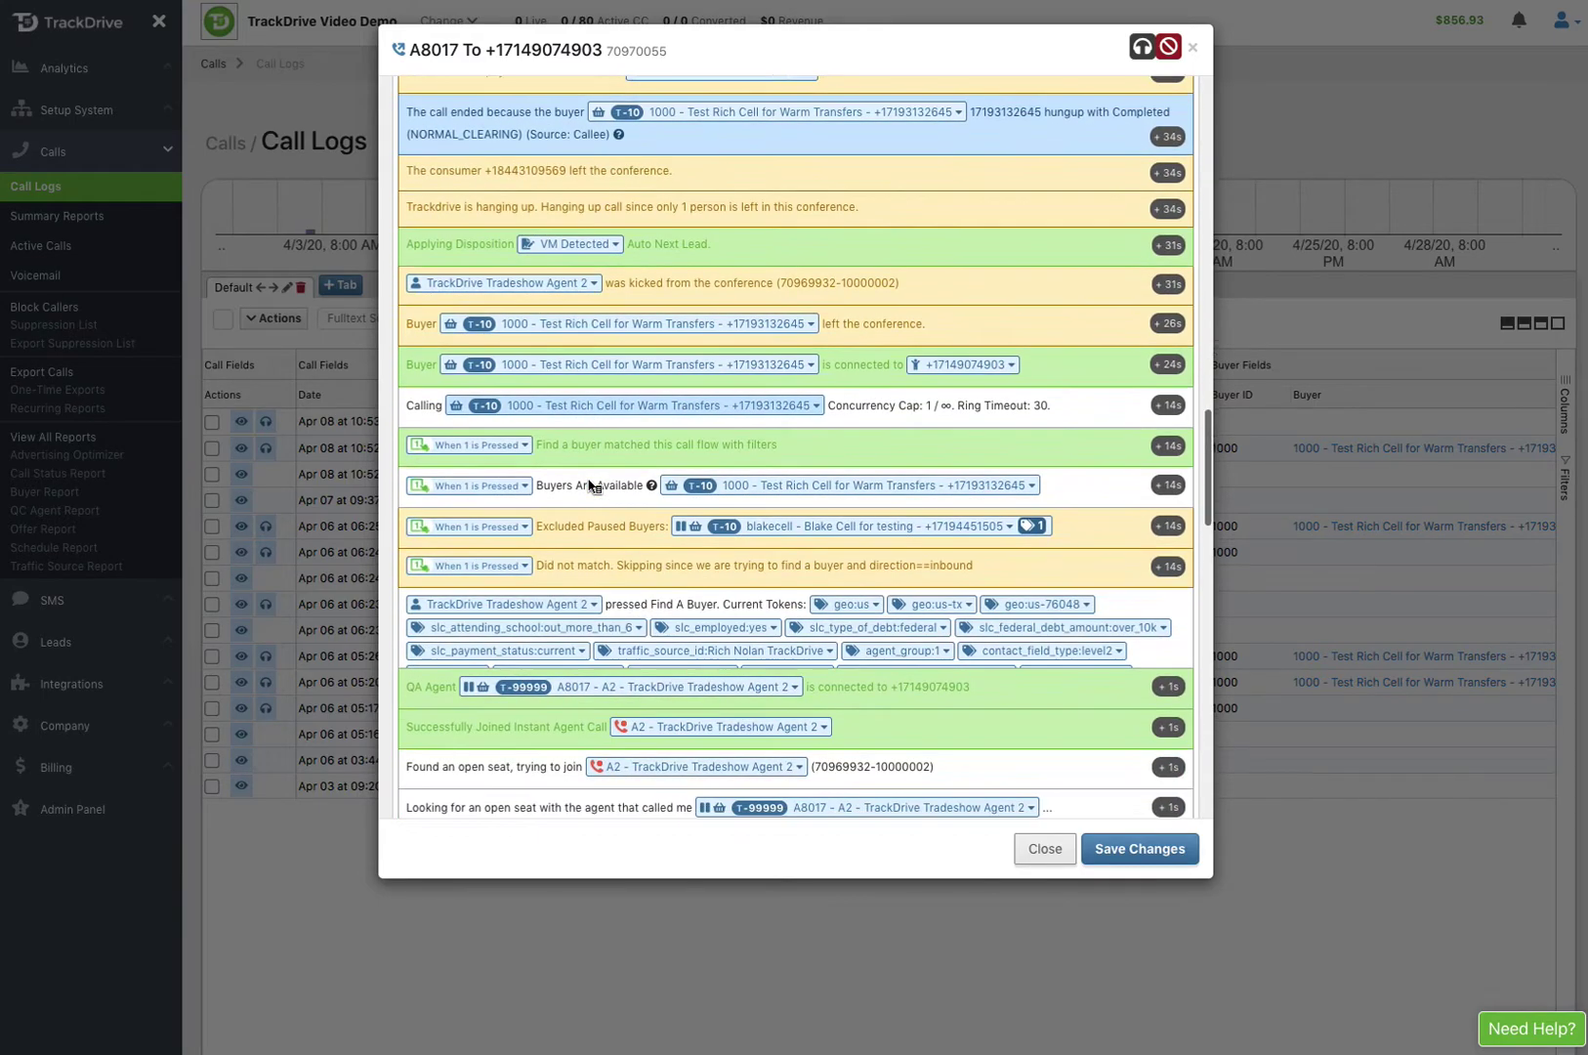
pyautogui.scroll(-5, 589, 484)
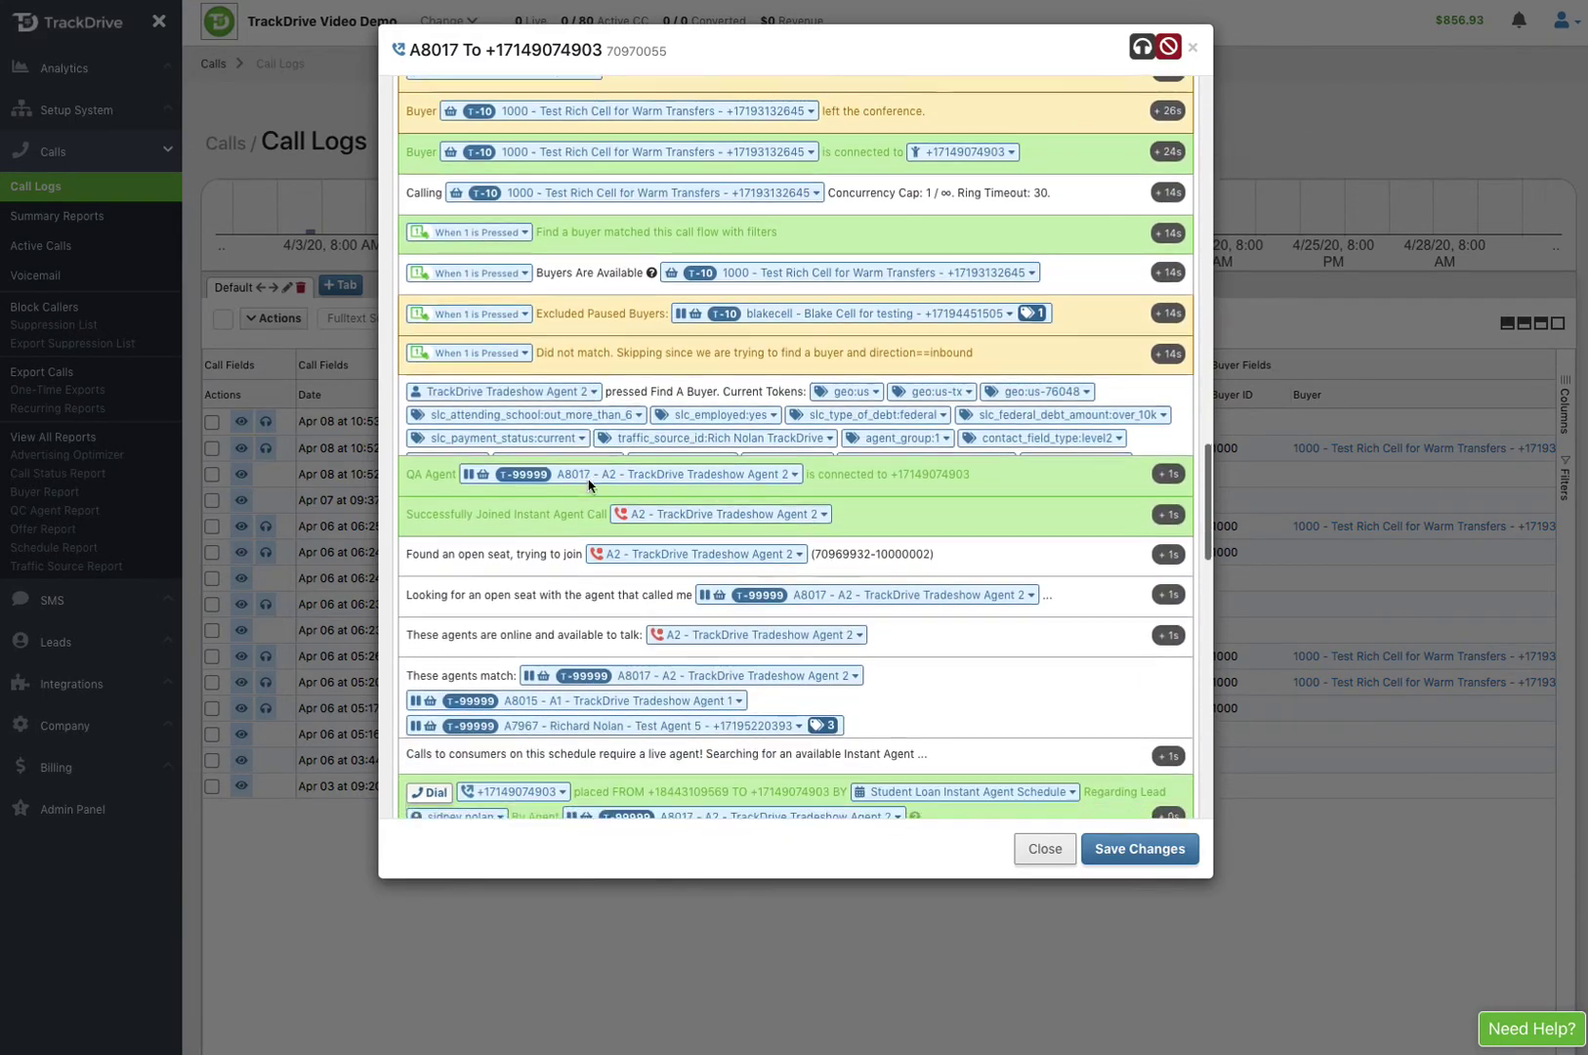
pyautogui.scroll(-2, 589, 483)
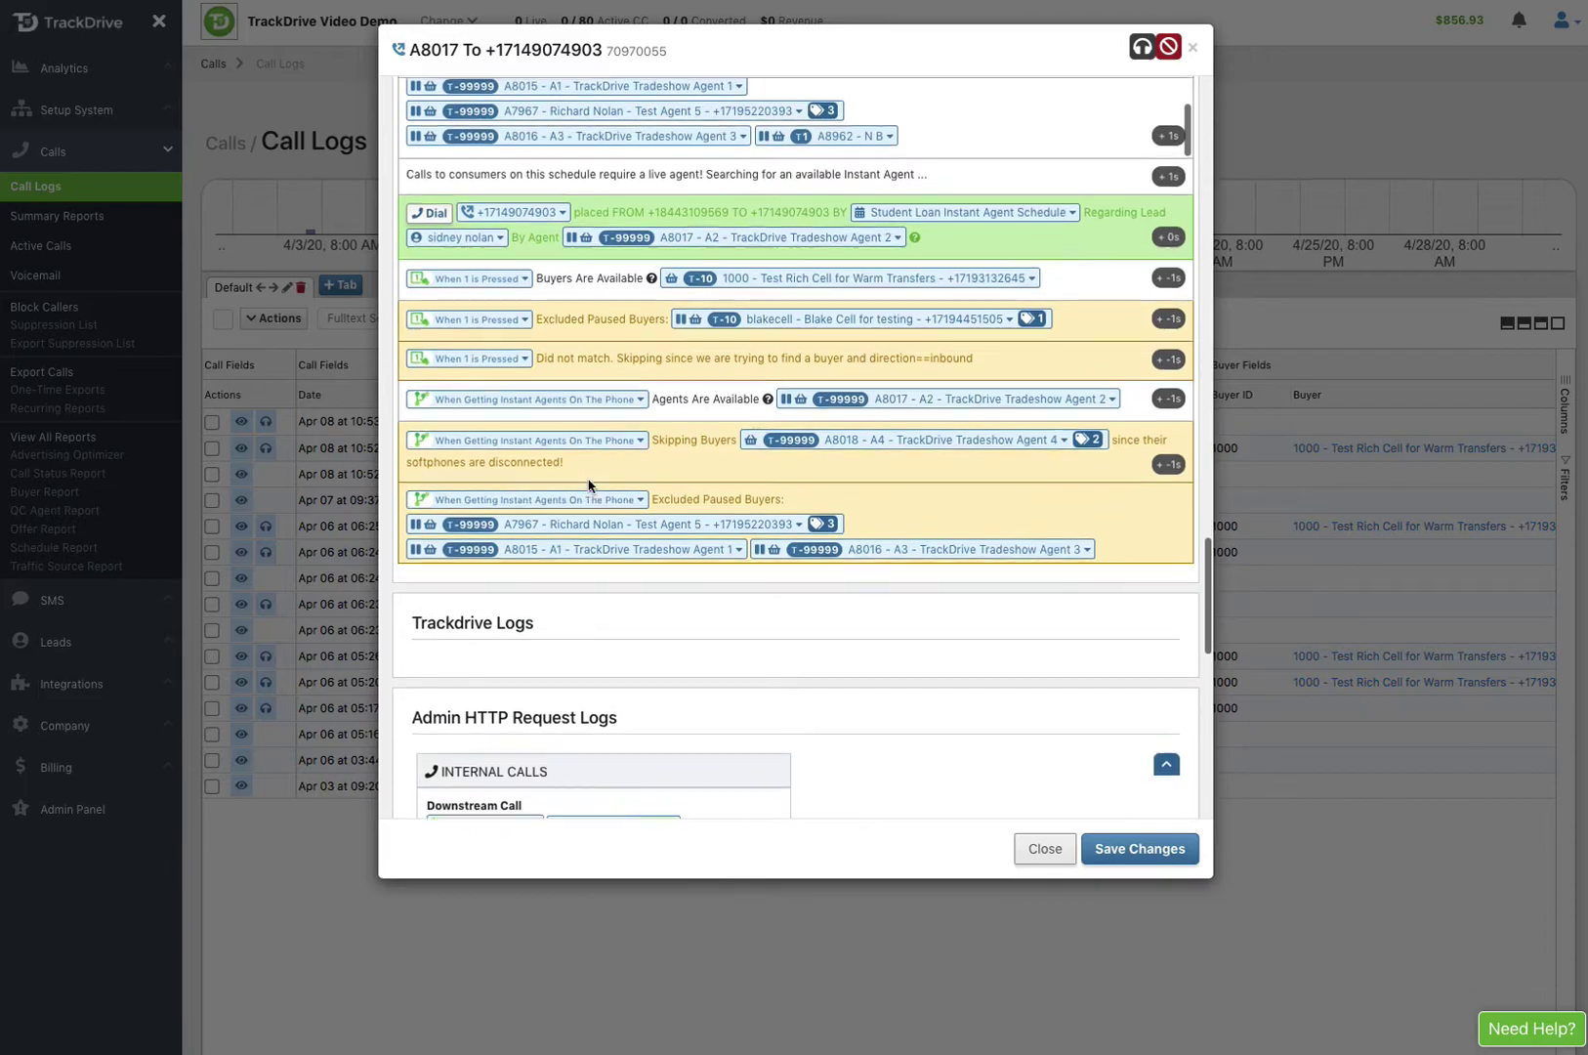
pyautogui.scroll(3, 589, 483)
pyautogui.scroll(10, 589, 483)
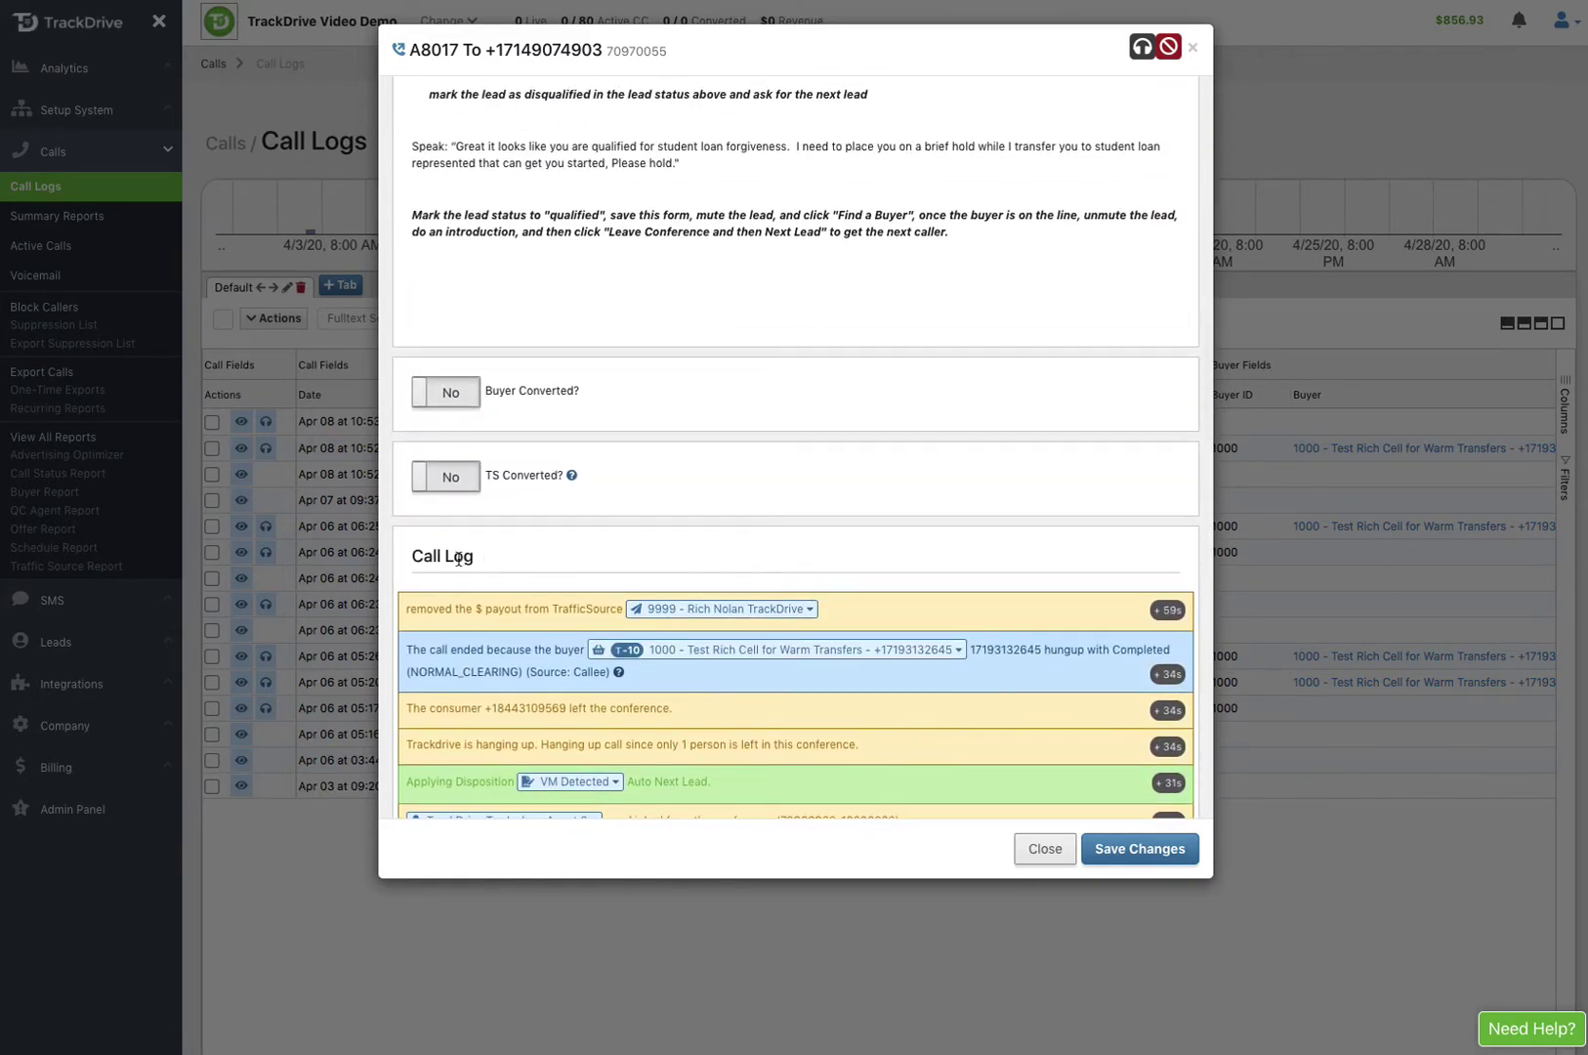
pyautogui.scroll(-12, 635, 569)
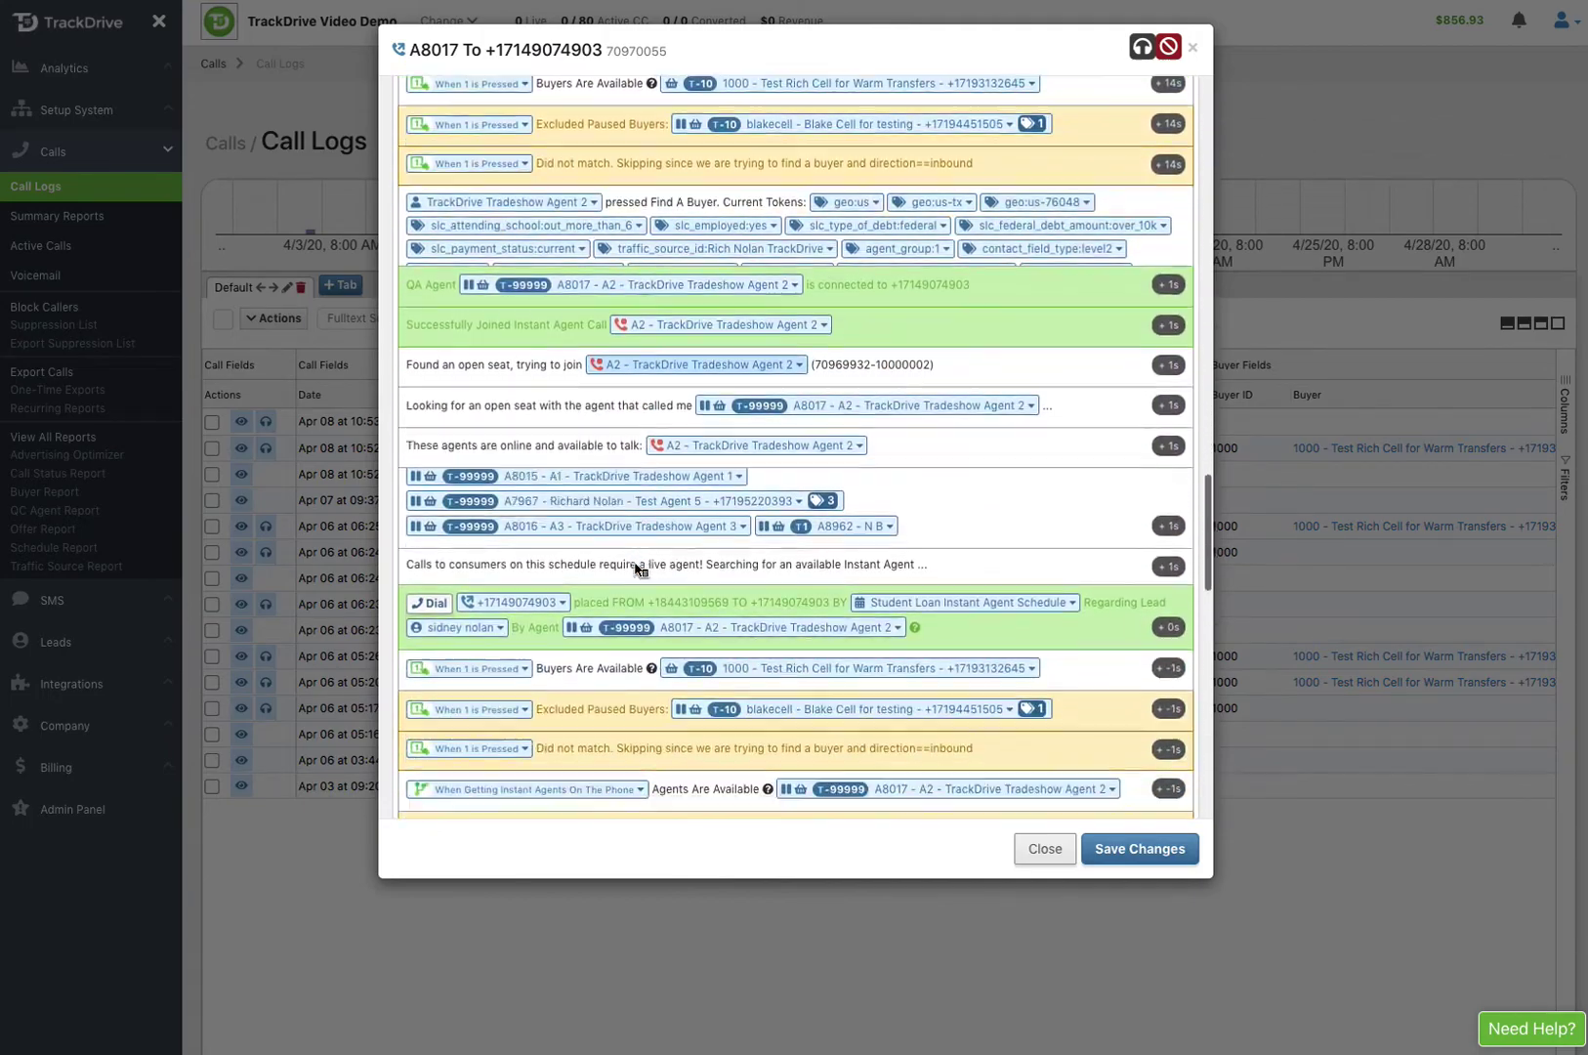
pyautogui.scroll(-1, 635, 570)
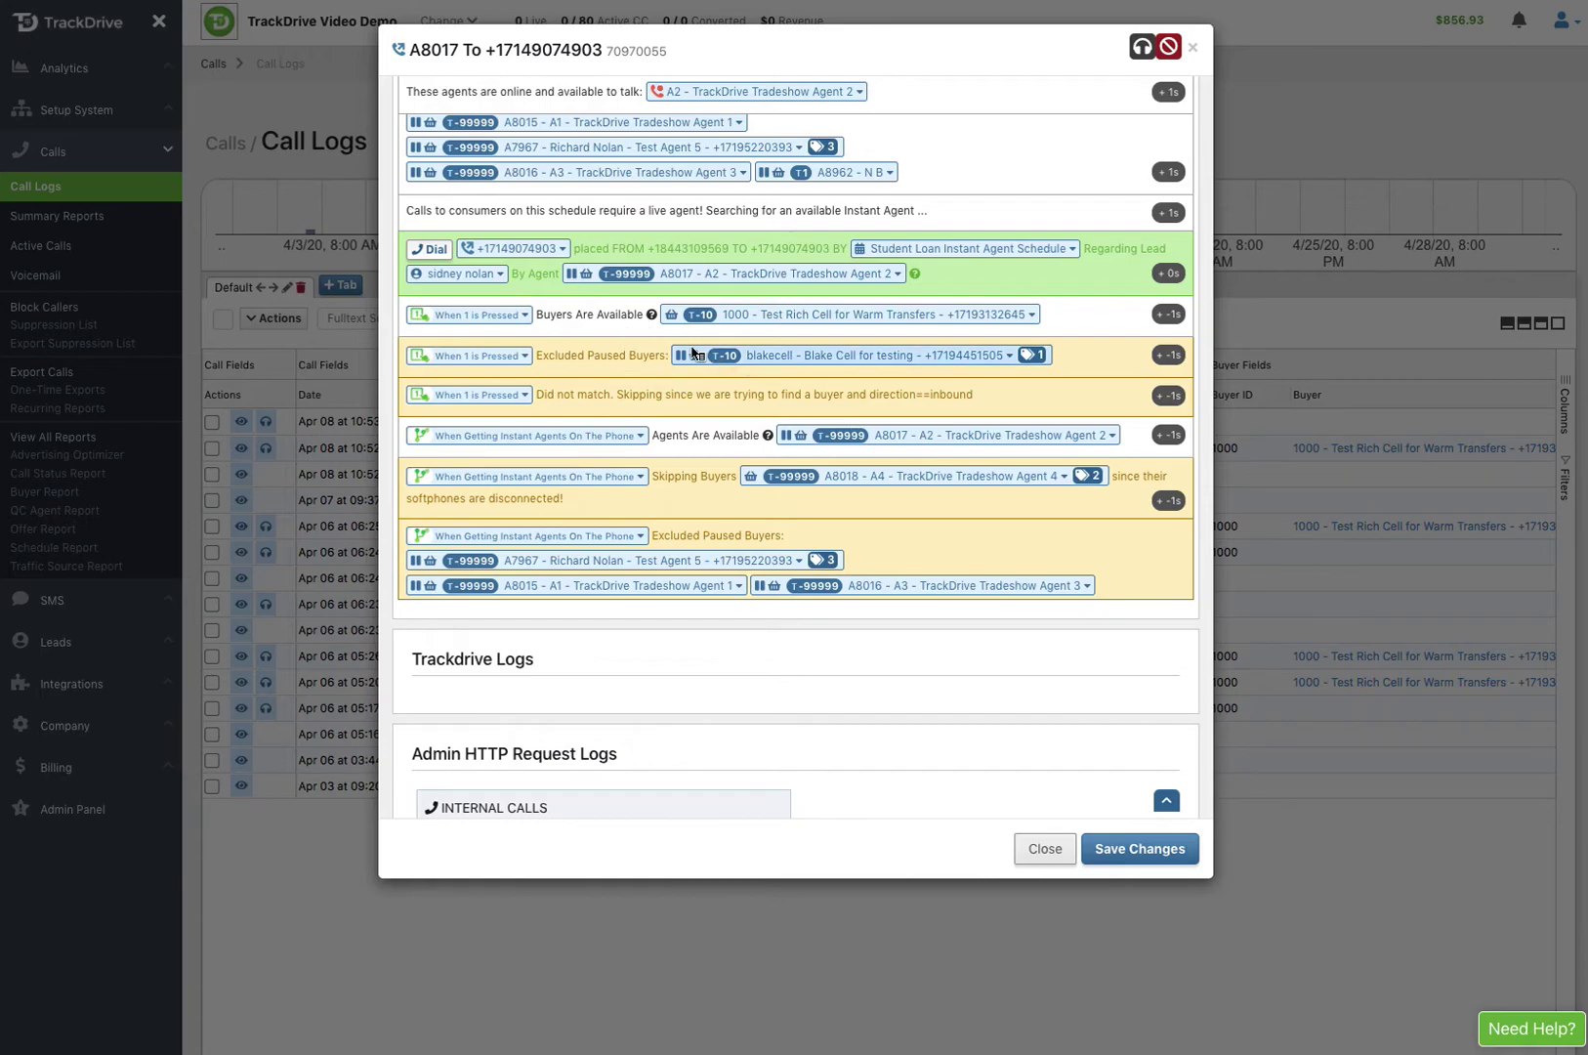
pyautogui.scroll(2, 681, 328)
pyautogui.scroll(5, 681, 328)
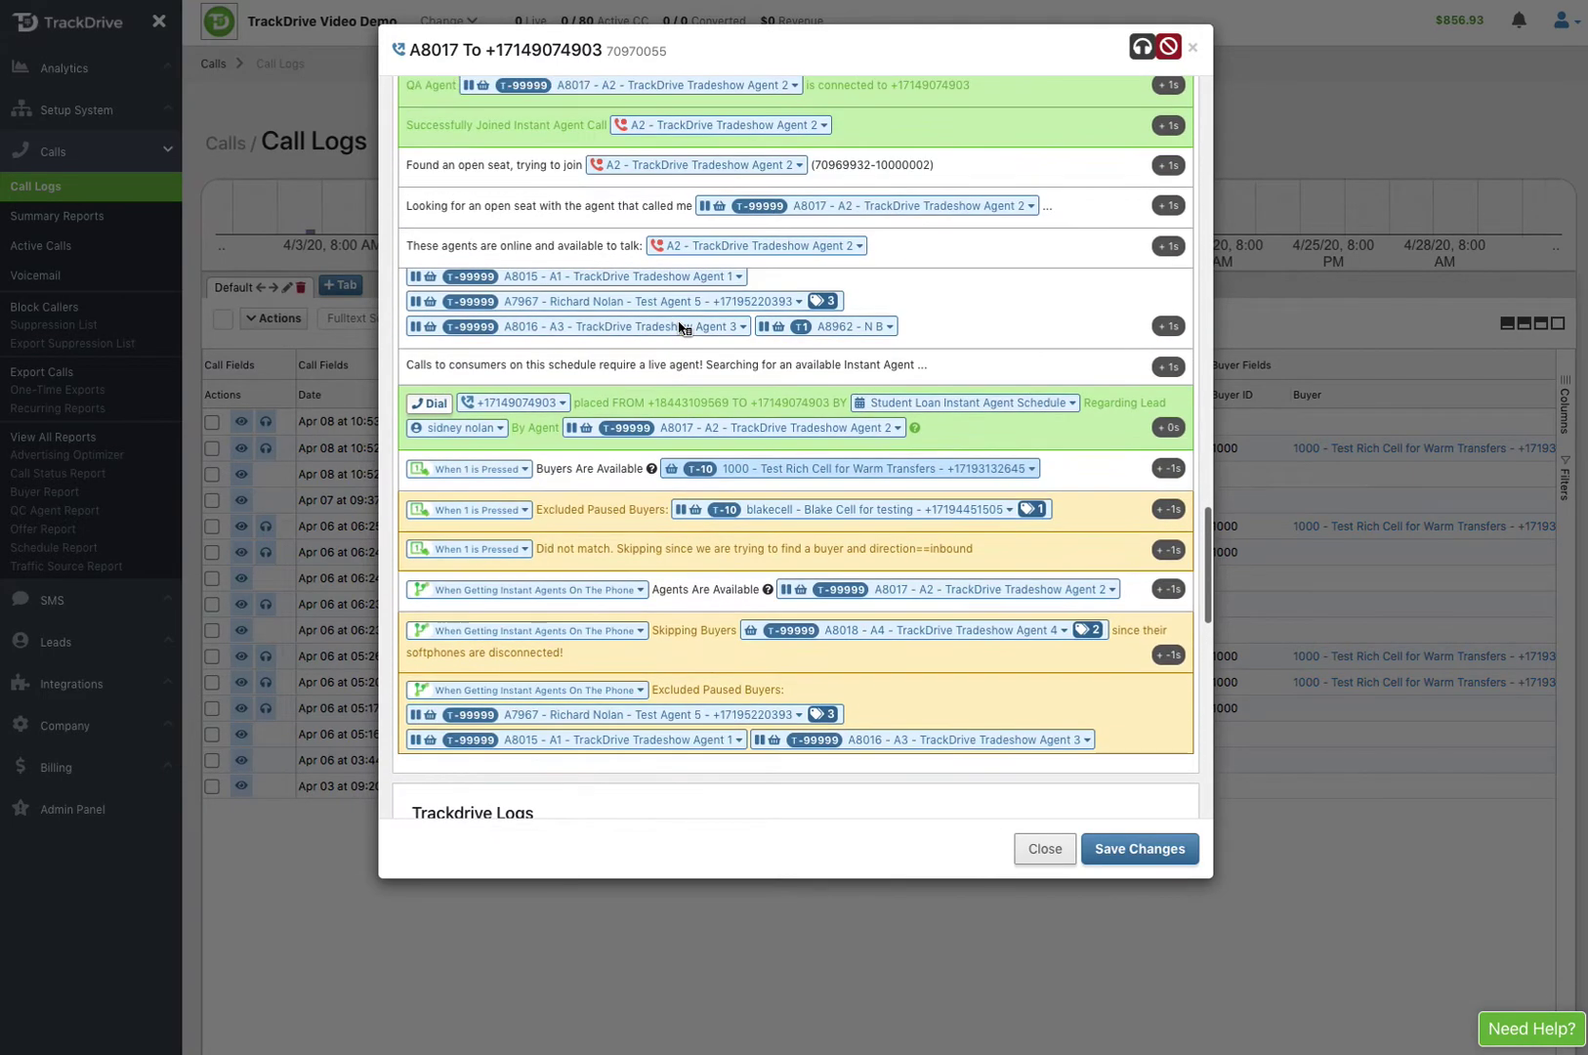
pyautogui.scroll(12, 681, 327)
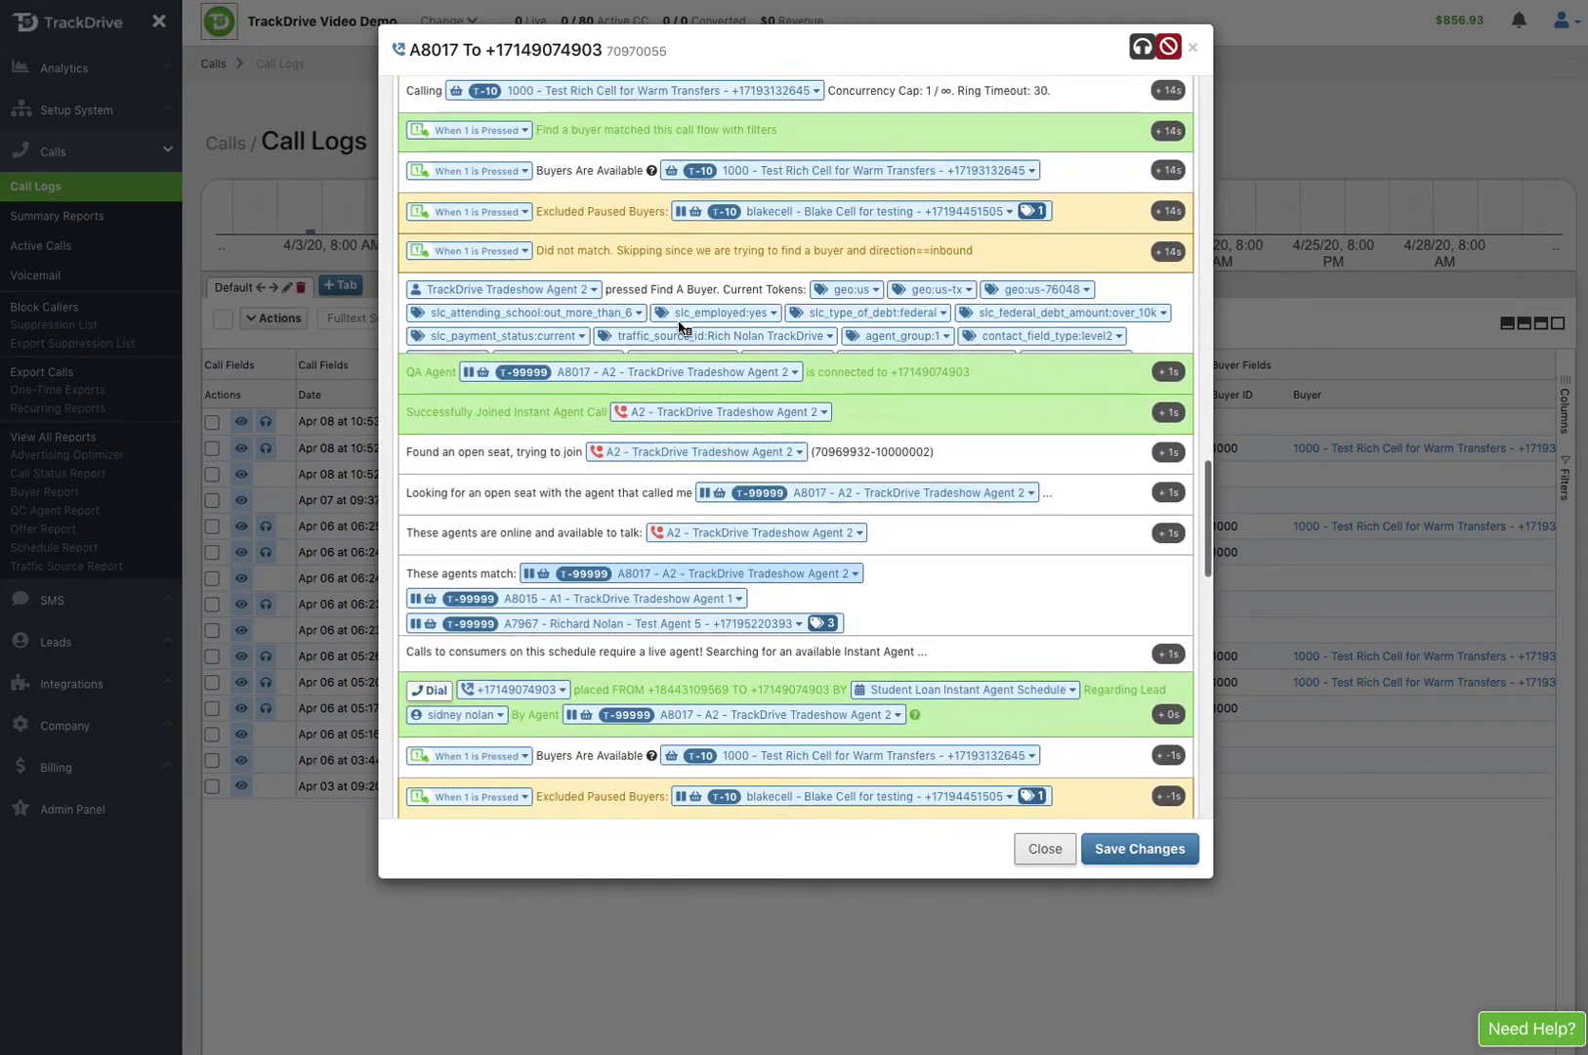
pyautogui.scroll(8, 681, 327)
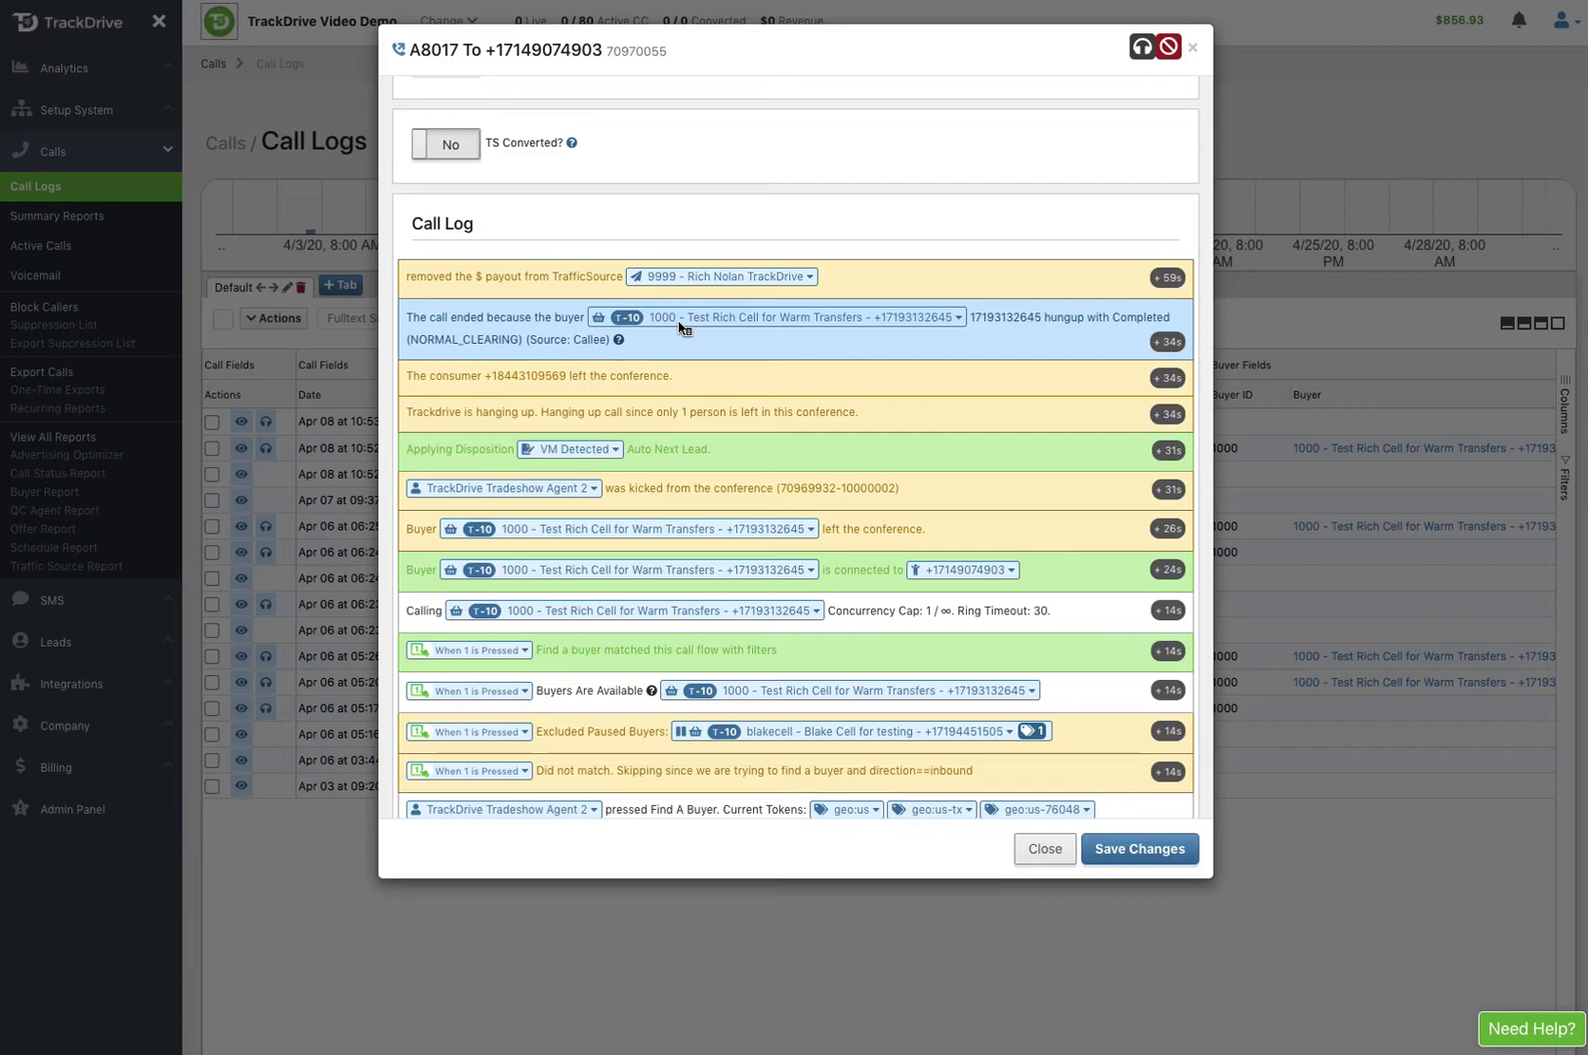
pyautogui.scroll(-6, 681, 327)
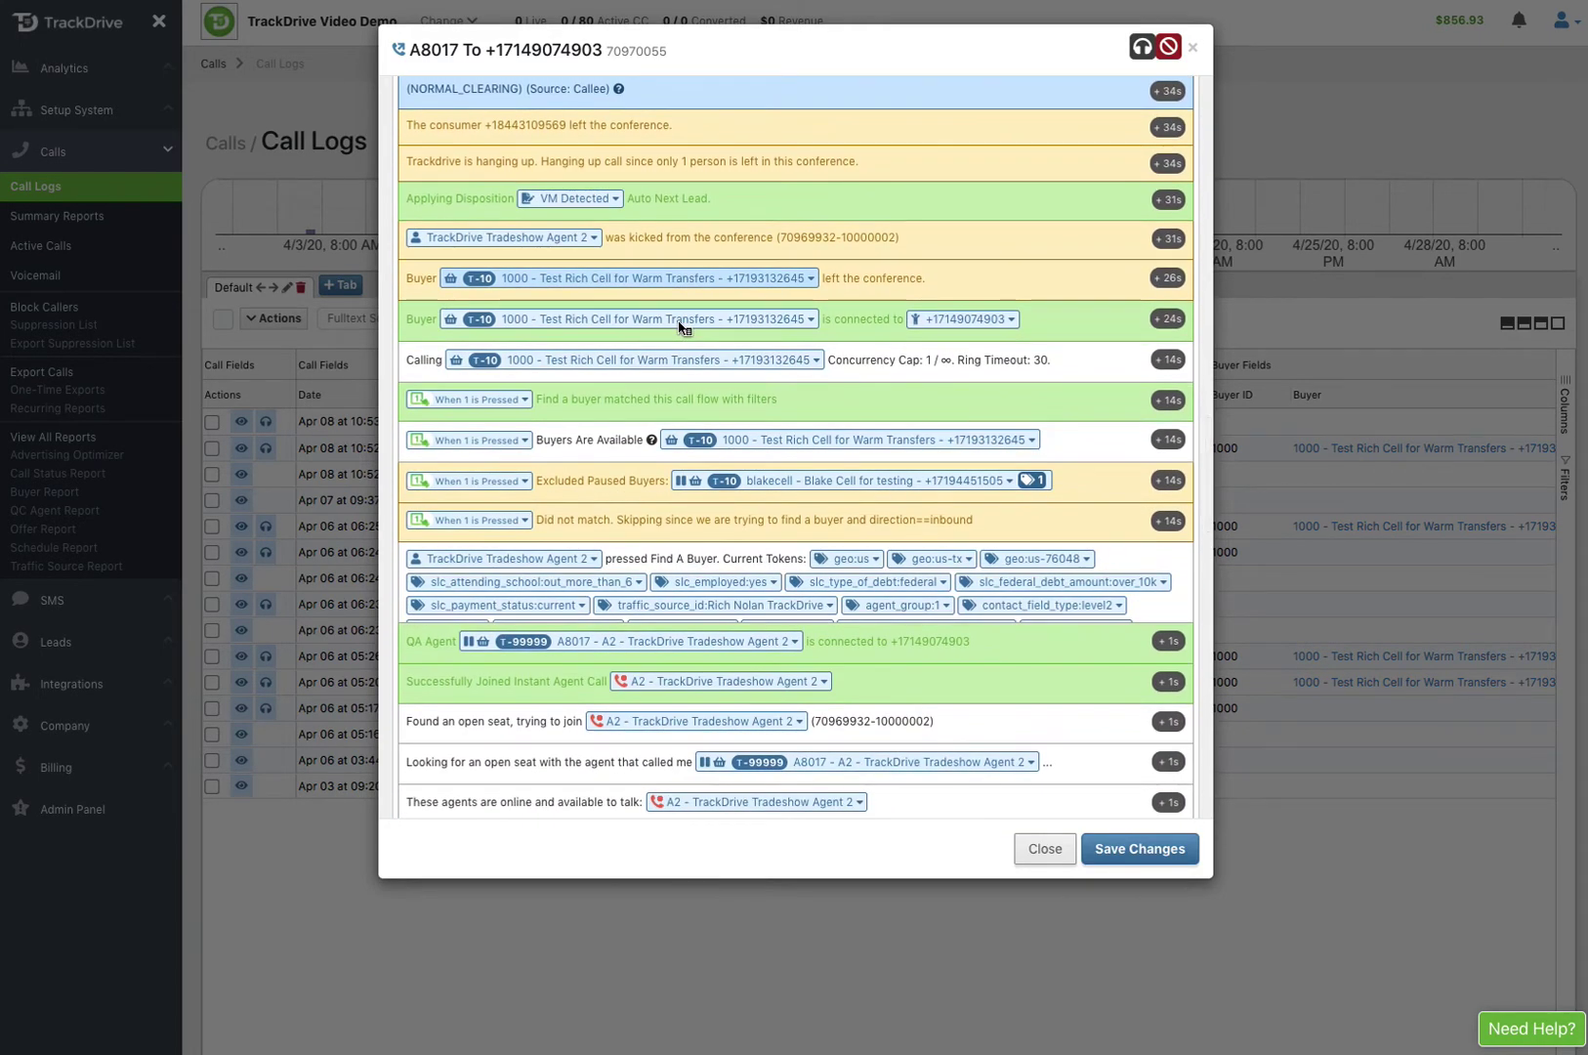
pyautogui.scroll(6, 680, 328)
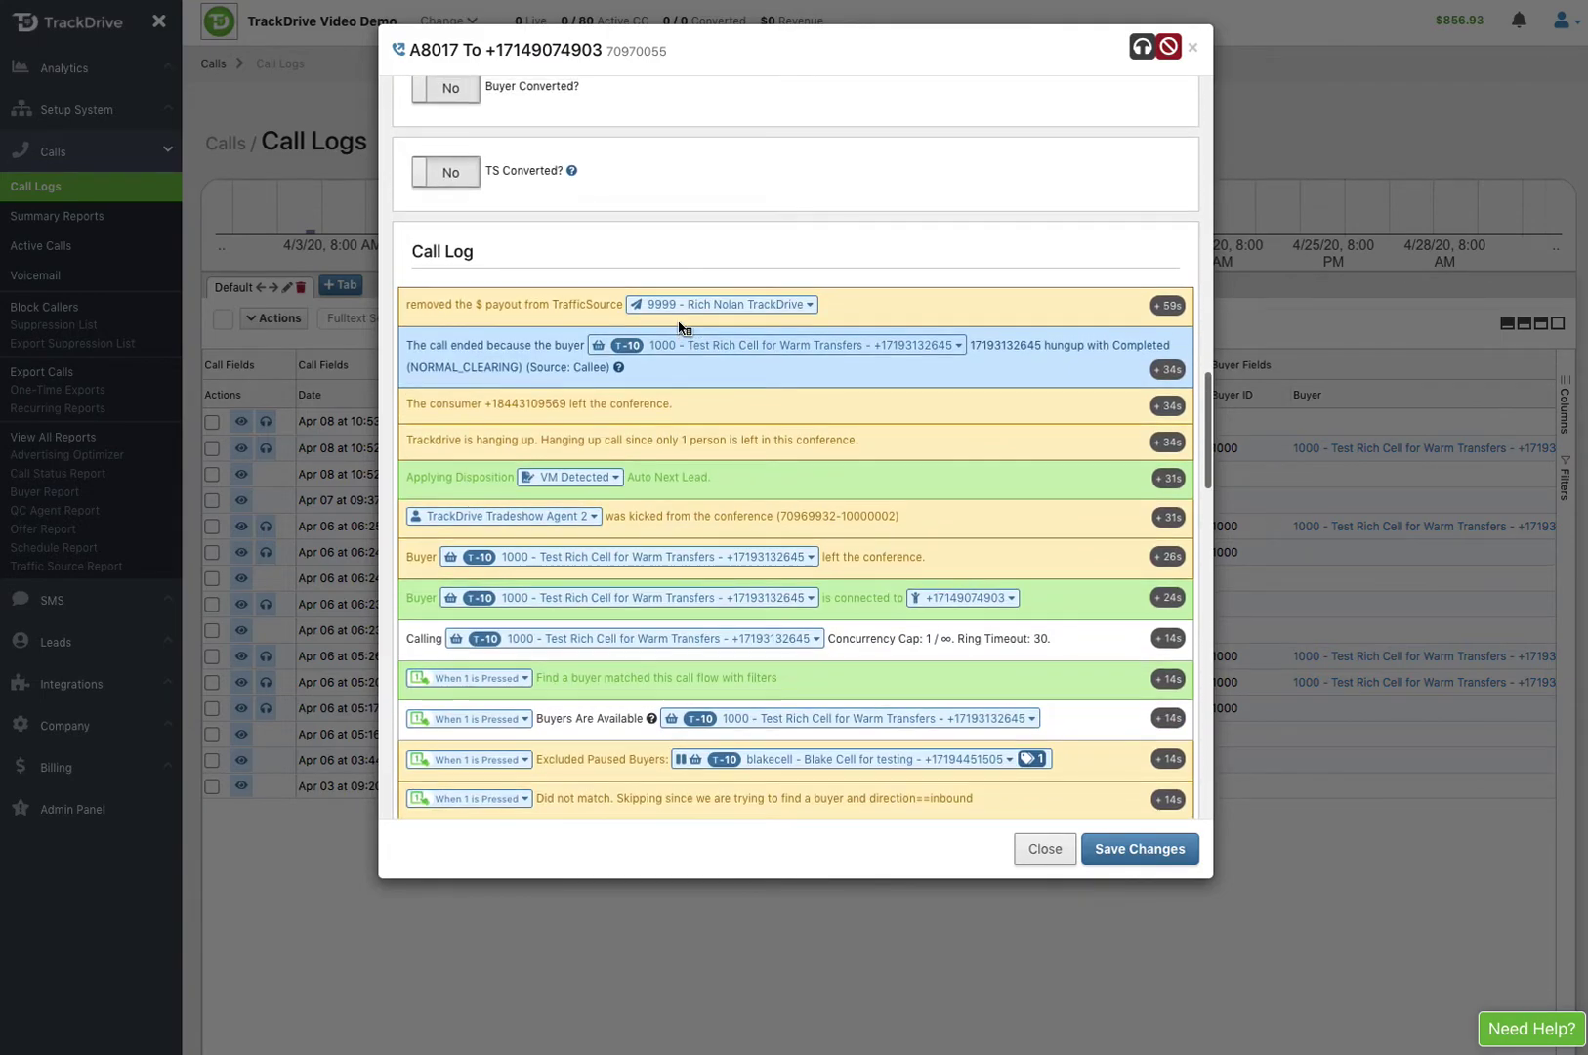
pyautogui.scroll(7, 681, 327)
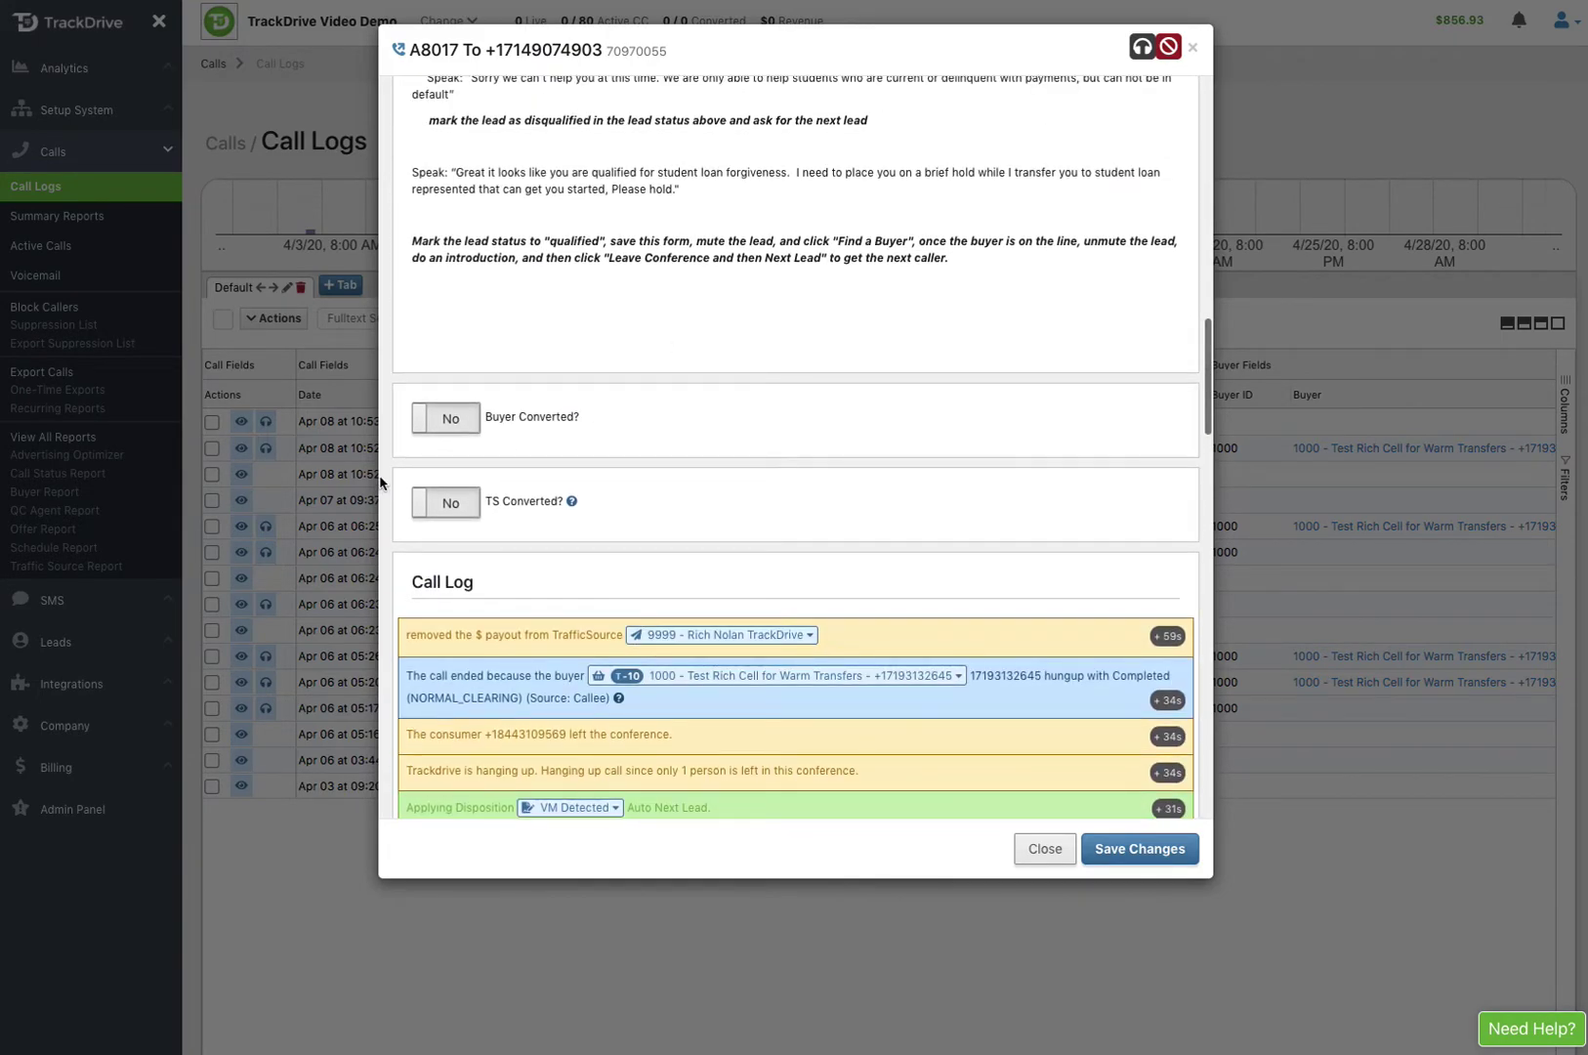
pyautogui.click(449, 419)
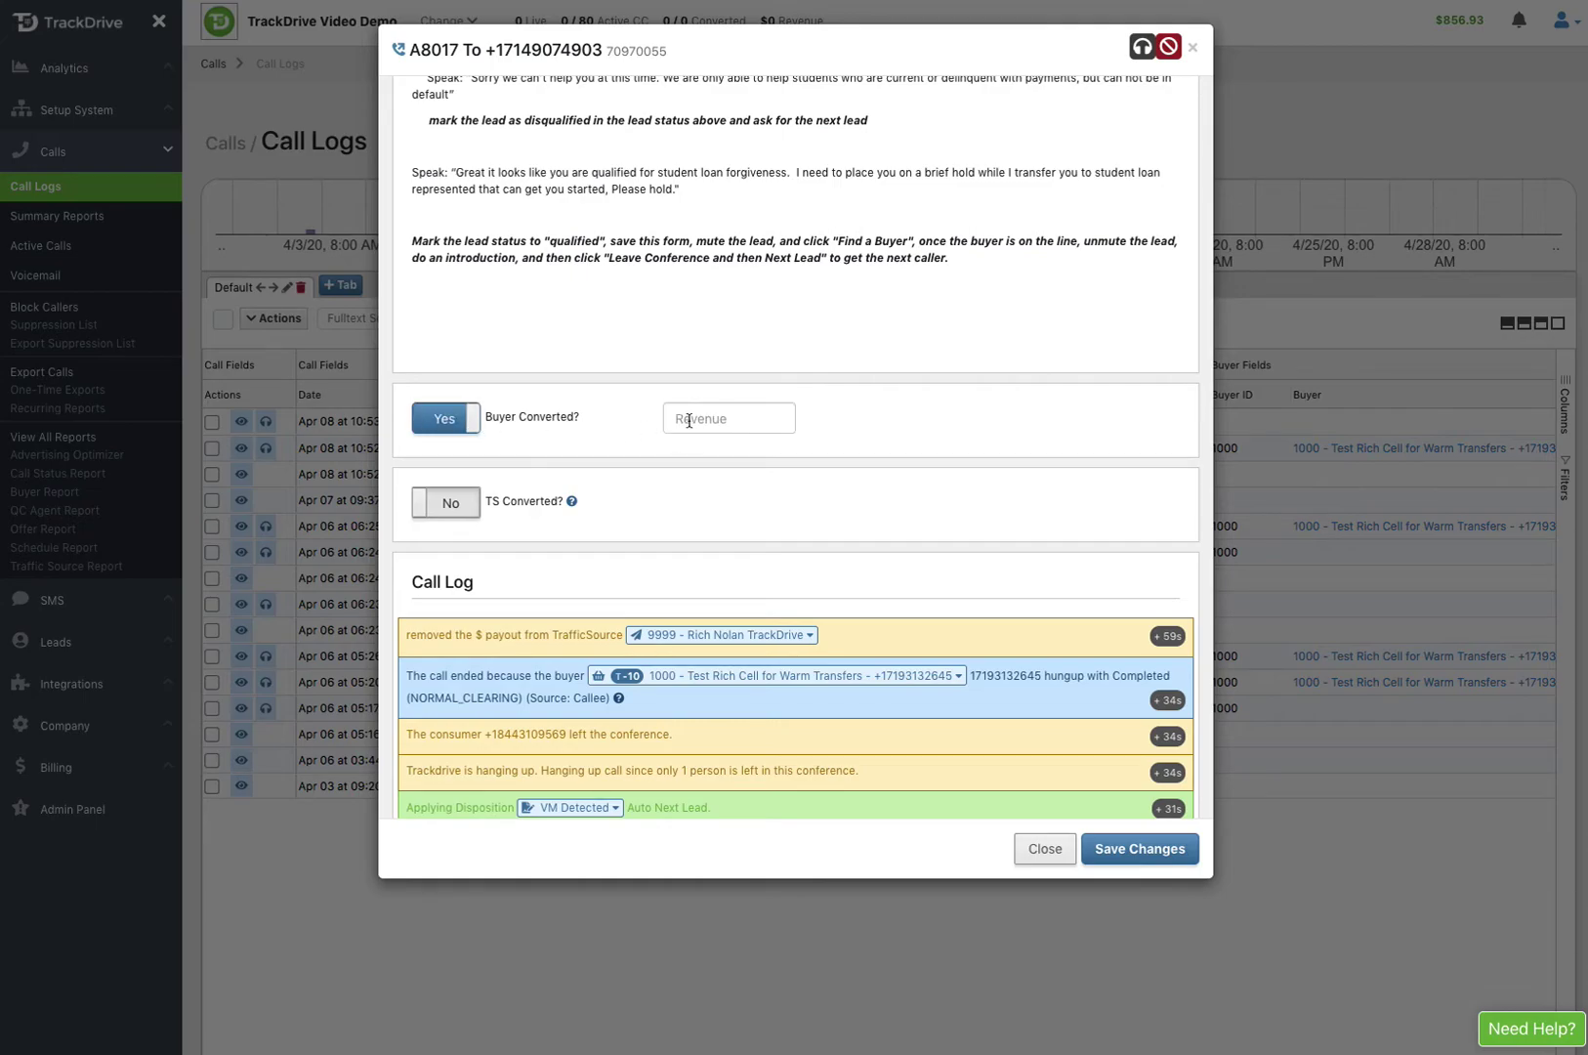
pyautogui.click(457, 425)
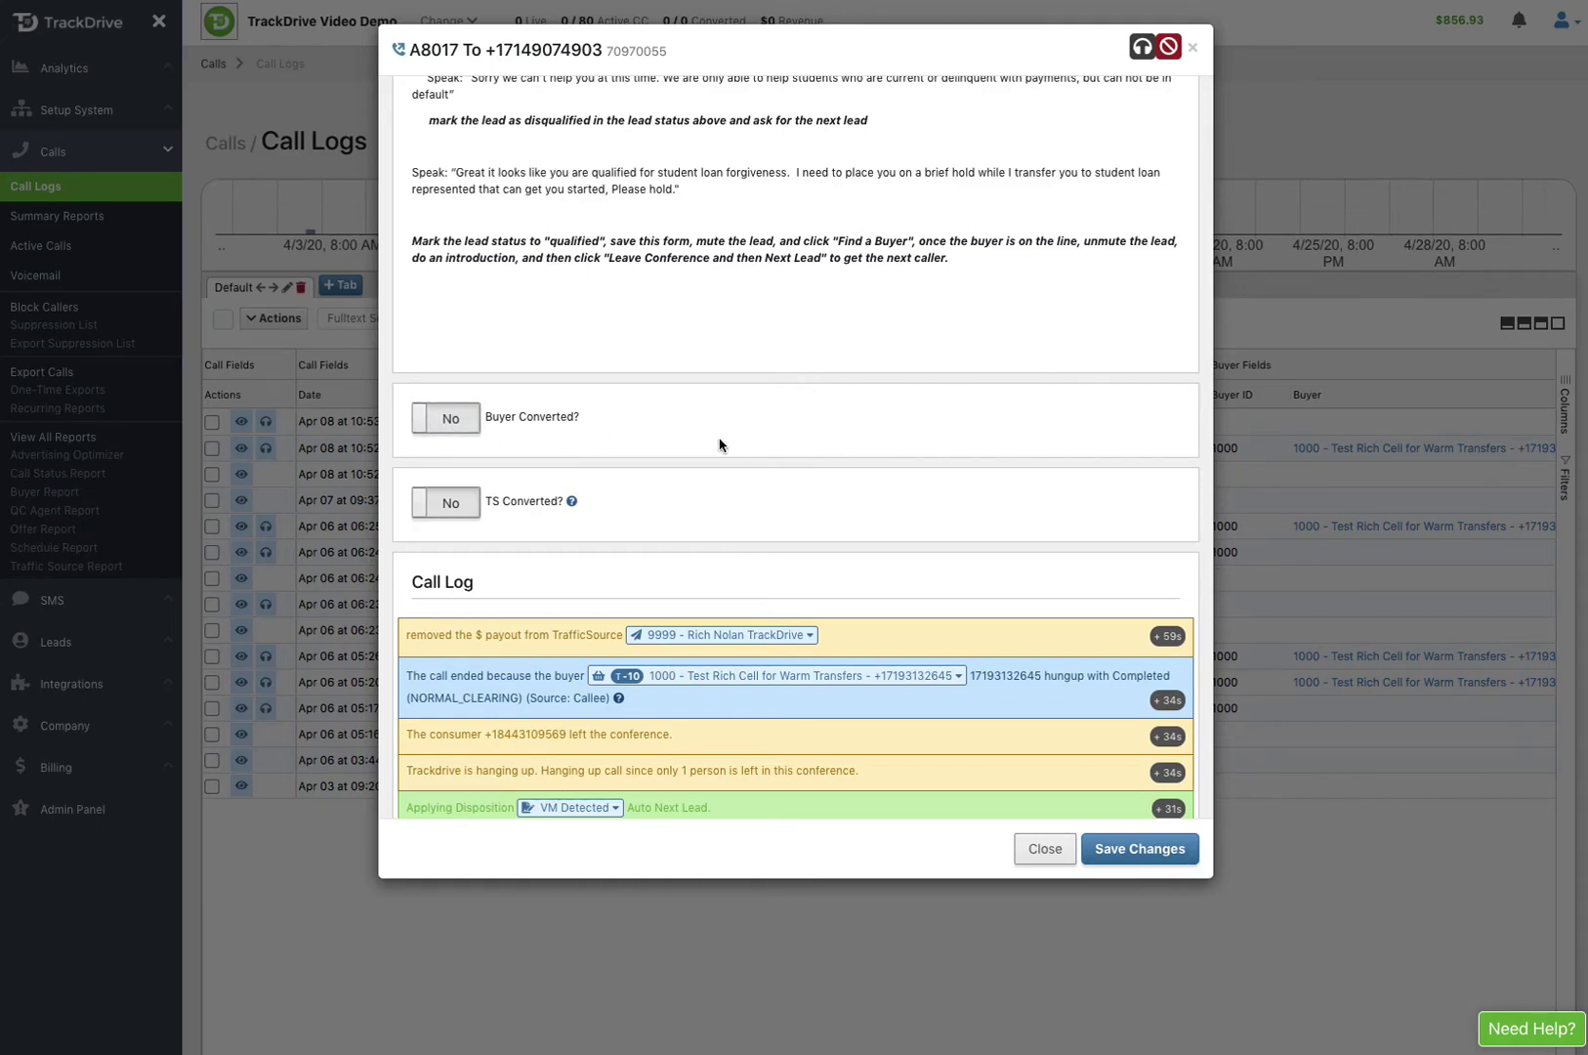
pyautogui.scroll(-1, 787, 408)
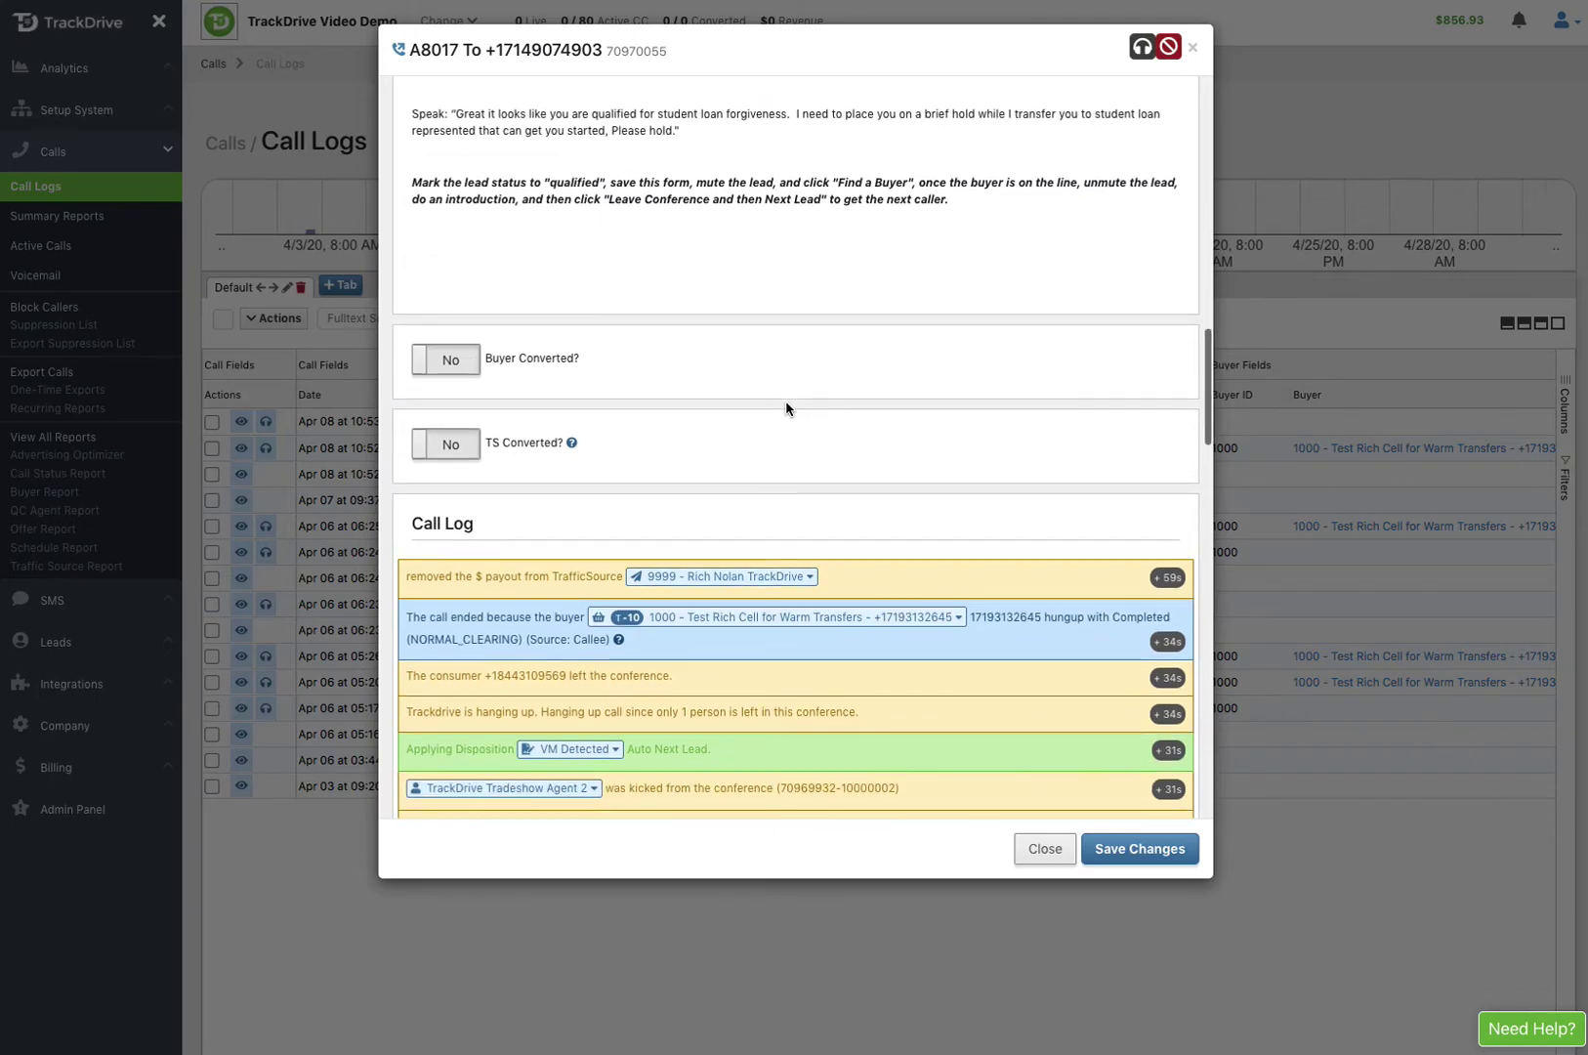
pyautogui.scroll(15, 786, 408)
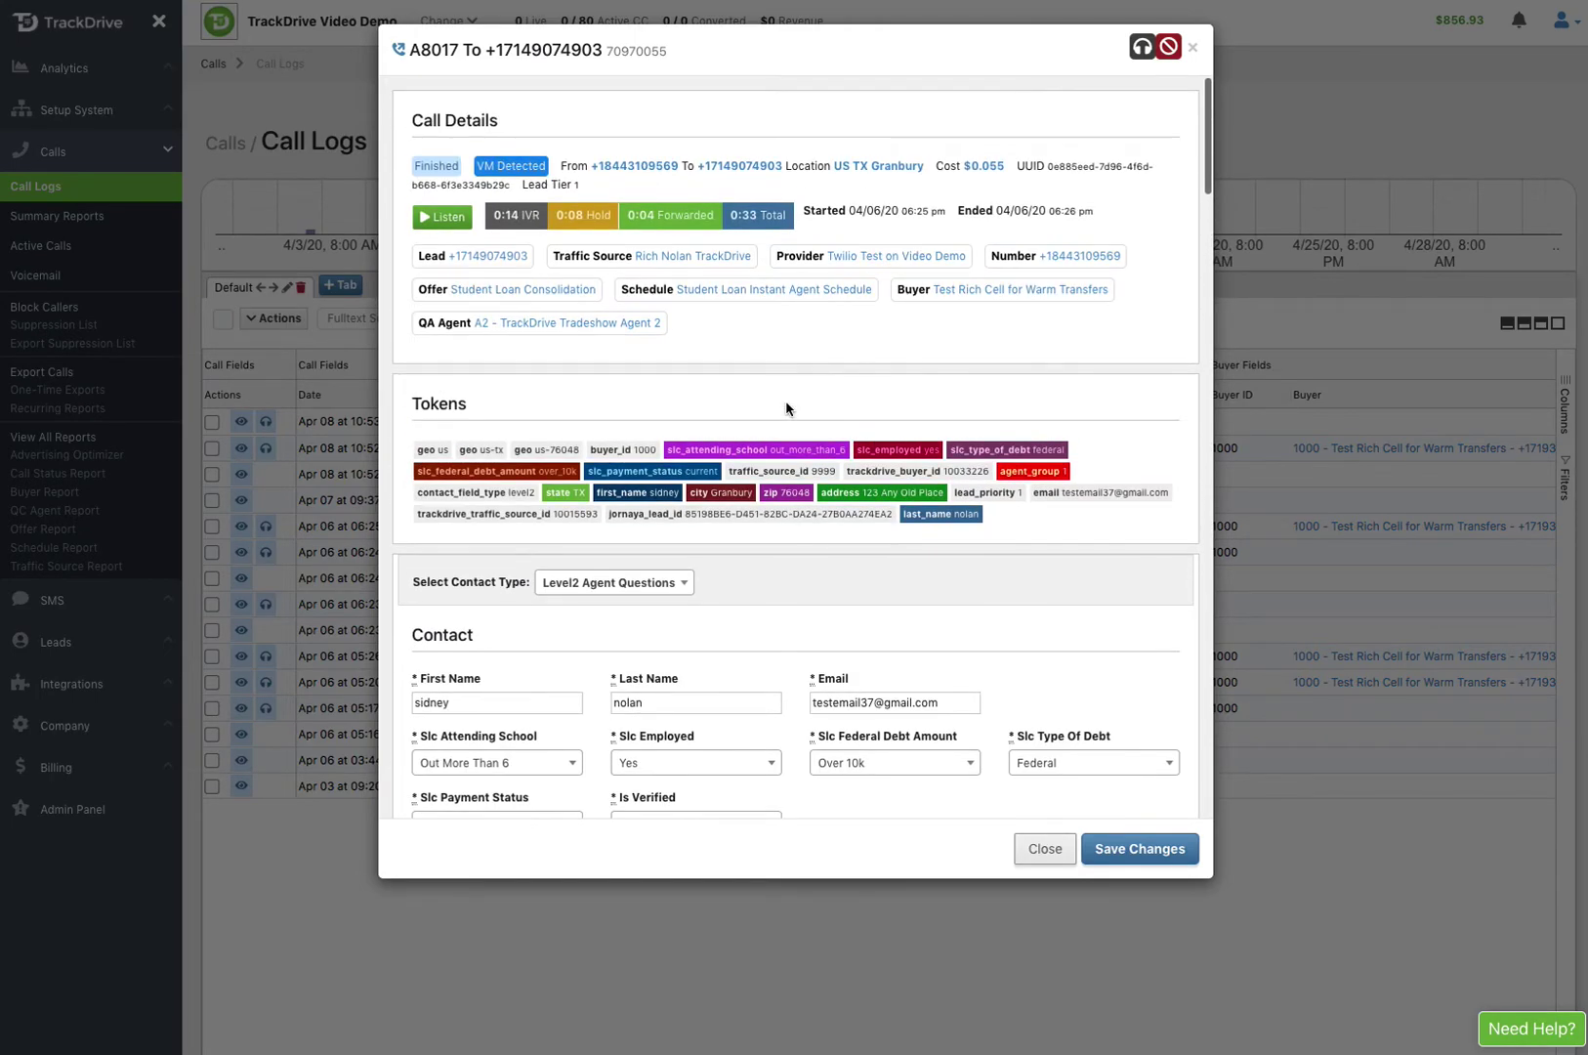
pyautogui.click(1193, 53)
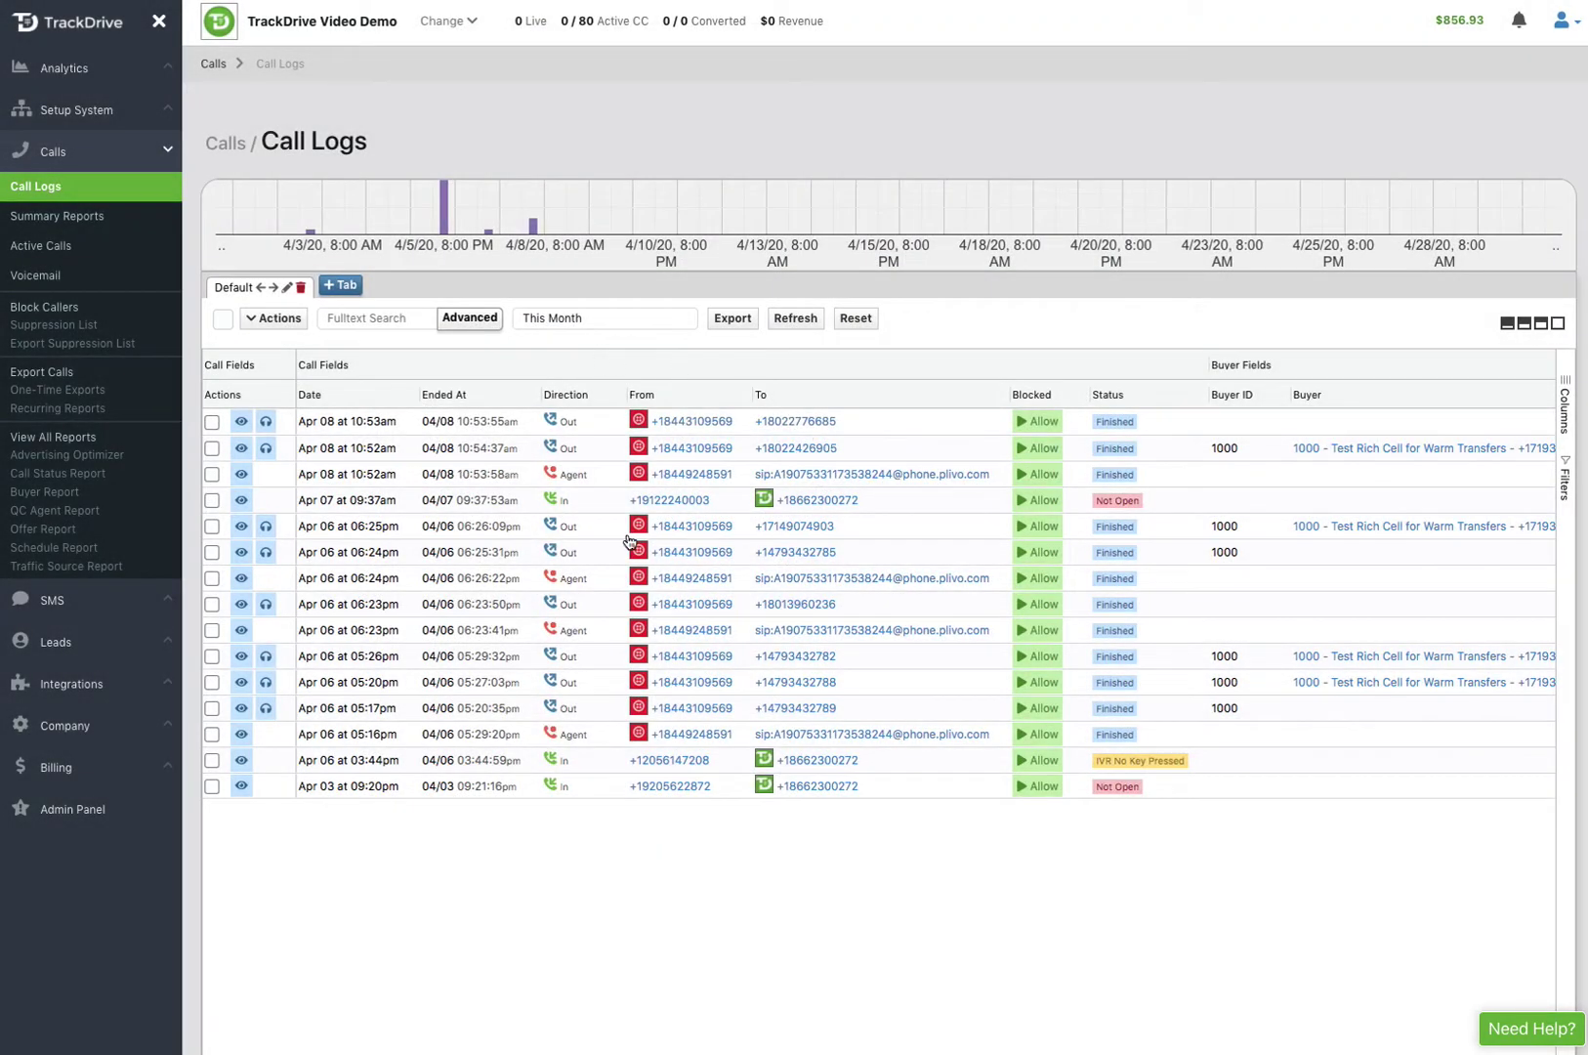
pyautogui.hscroll(6, 833, 528)
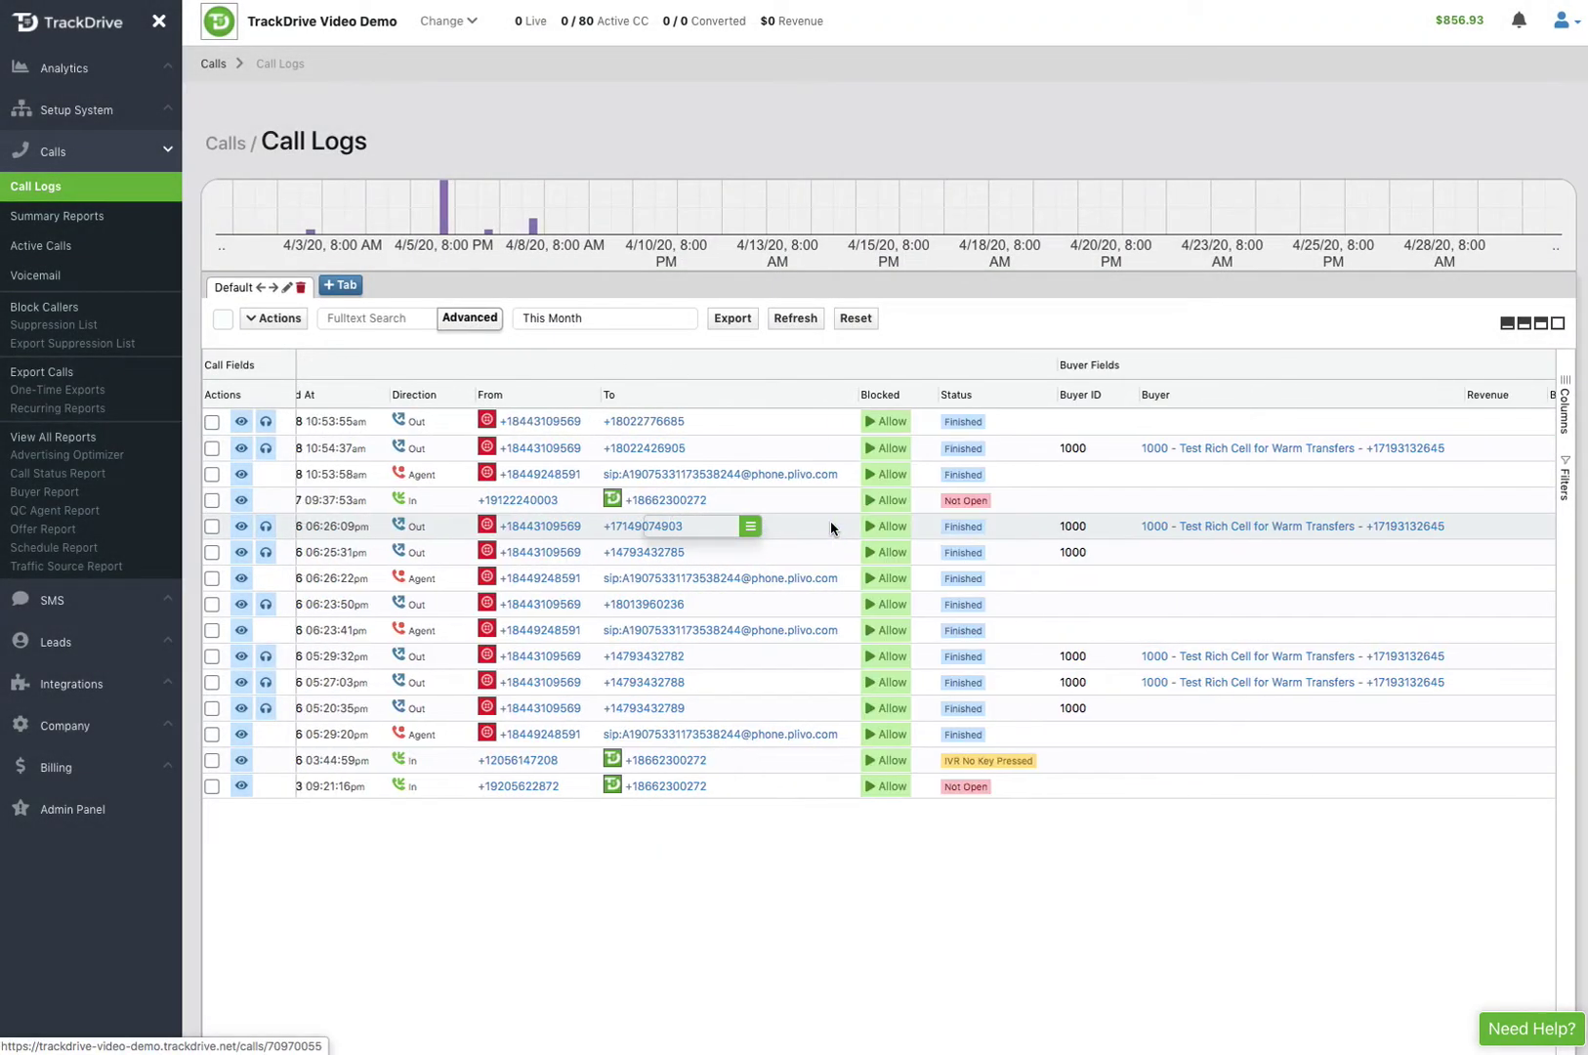
pyautogui.hscroll(-3, 831, 527)
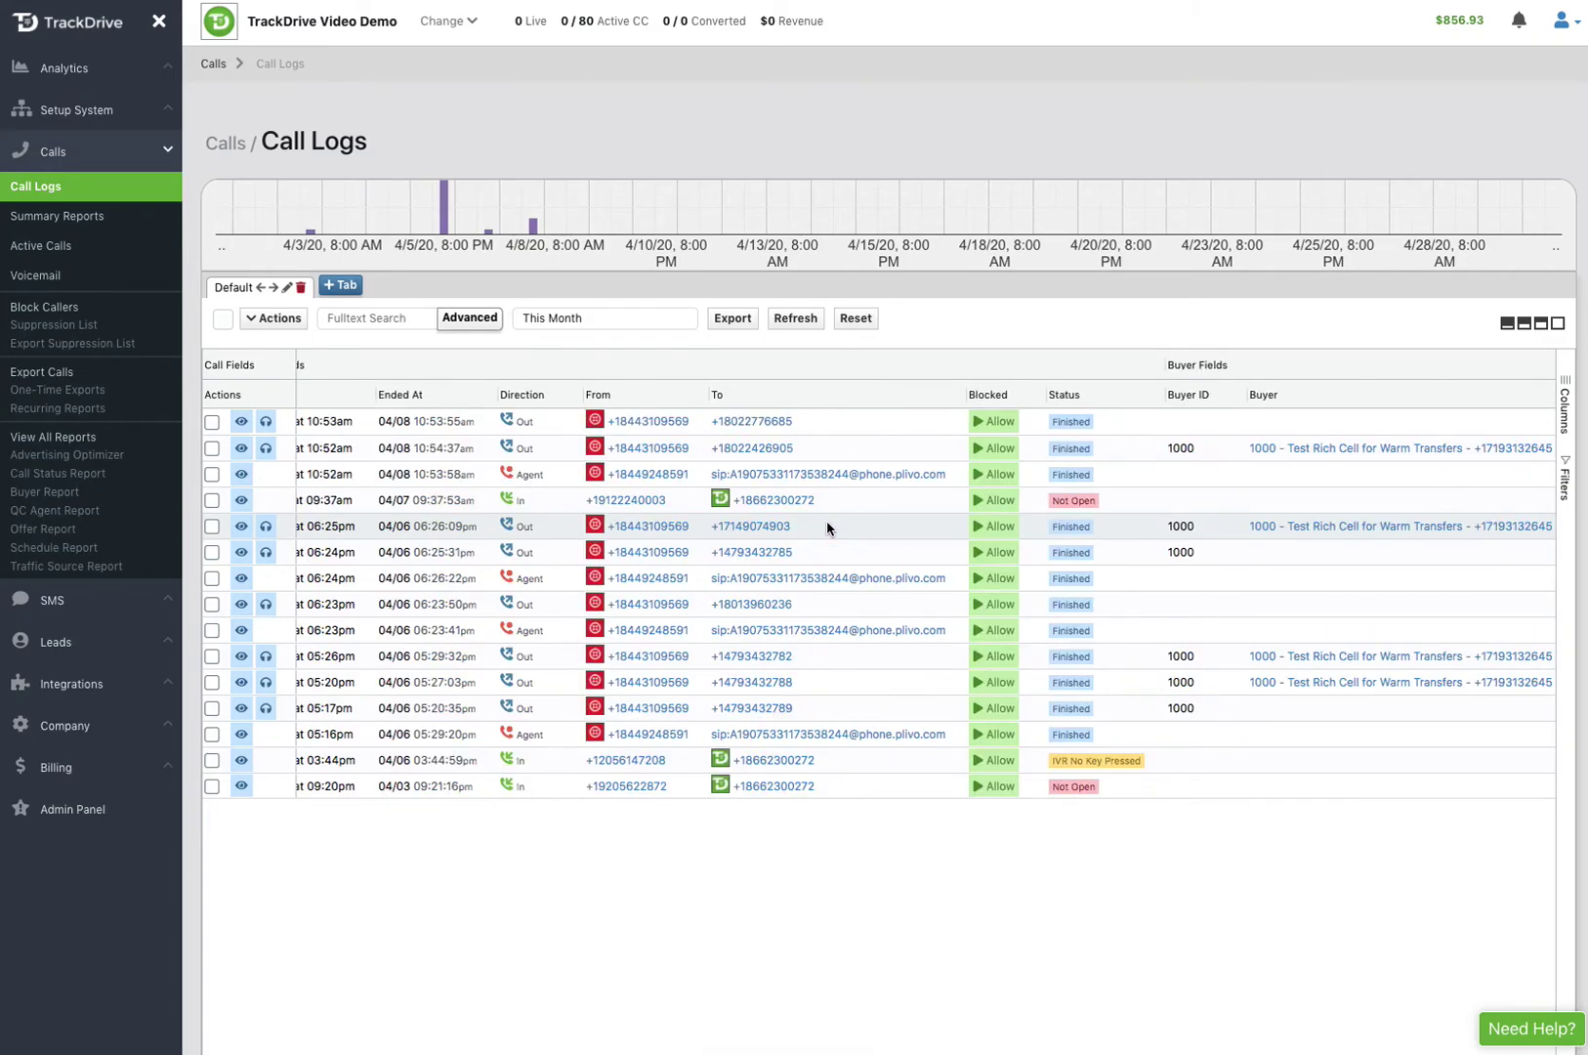
pyautogui.click(77, 217)
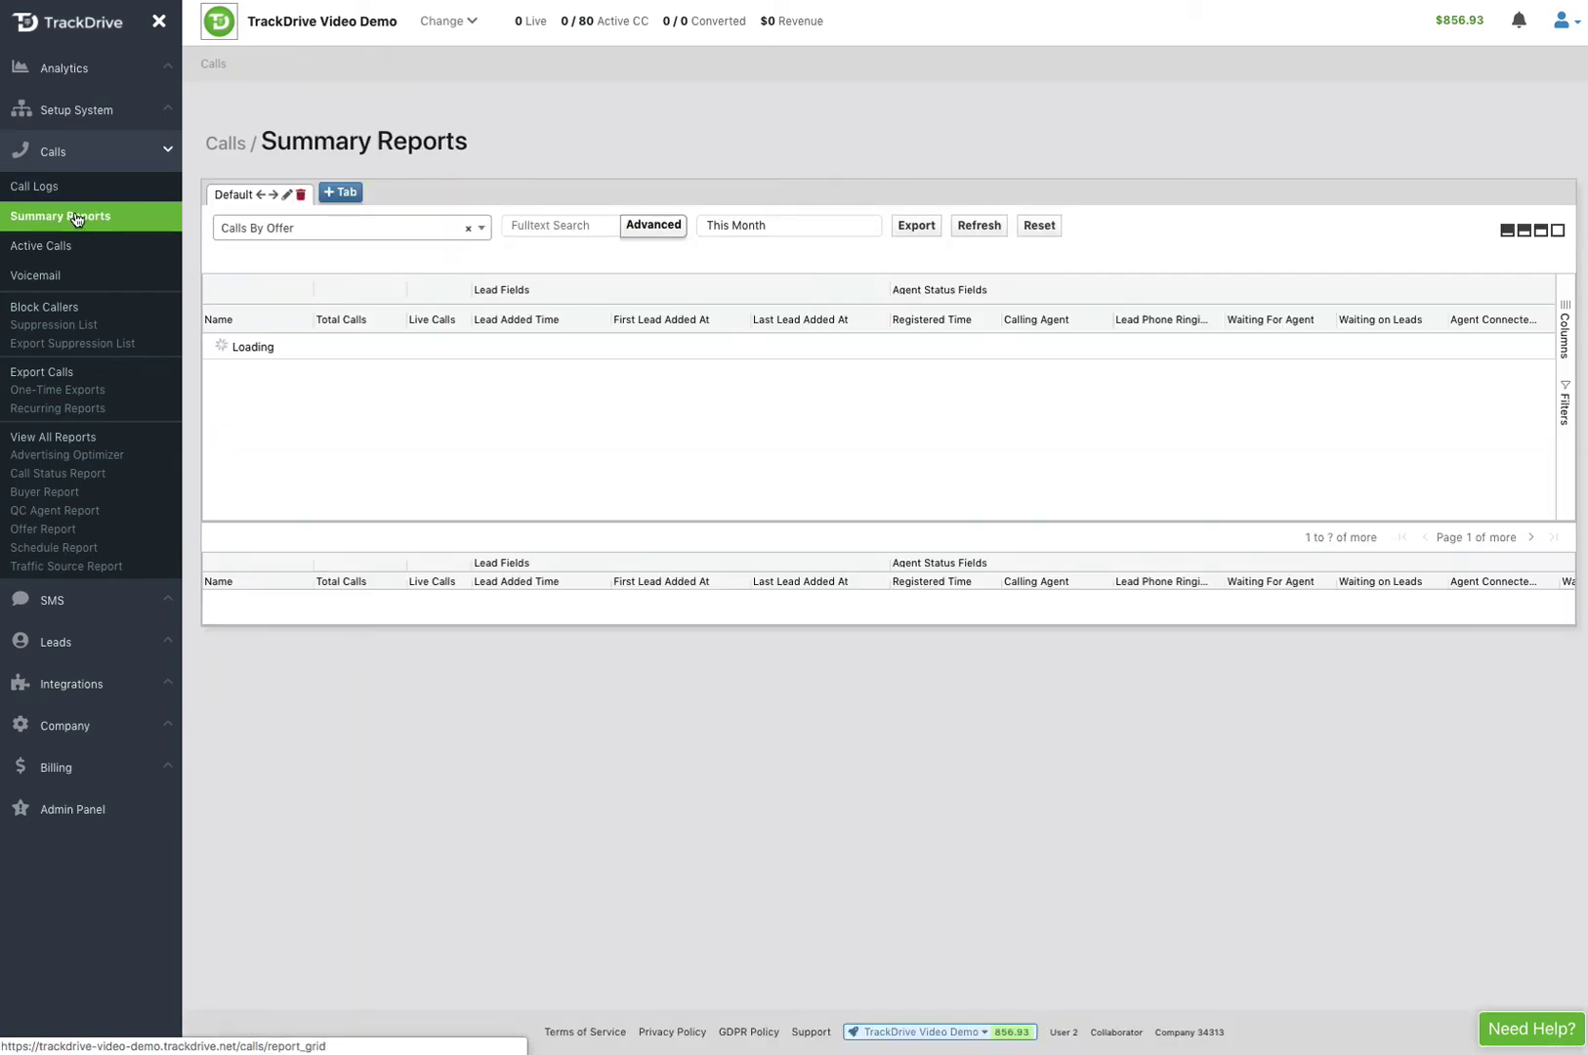
pyautogui.click(37, 189)
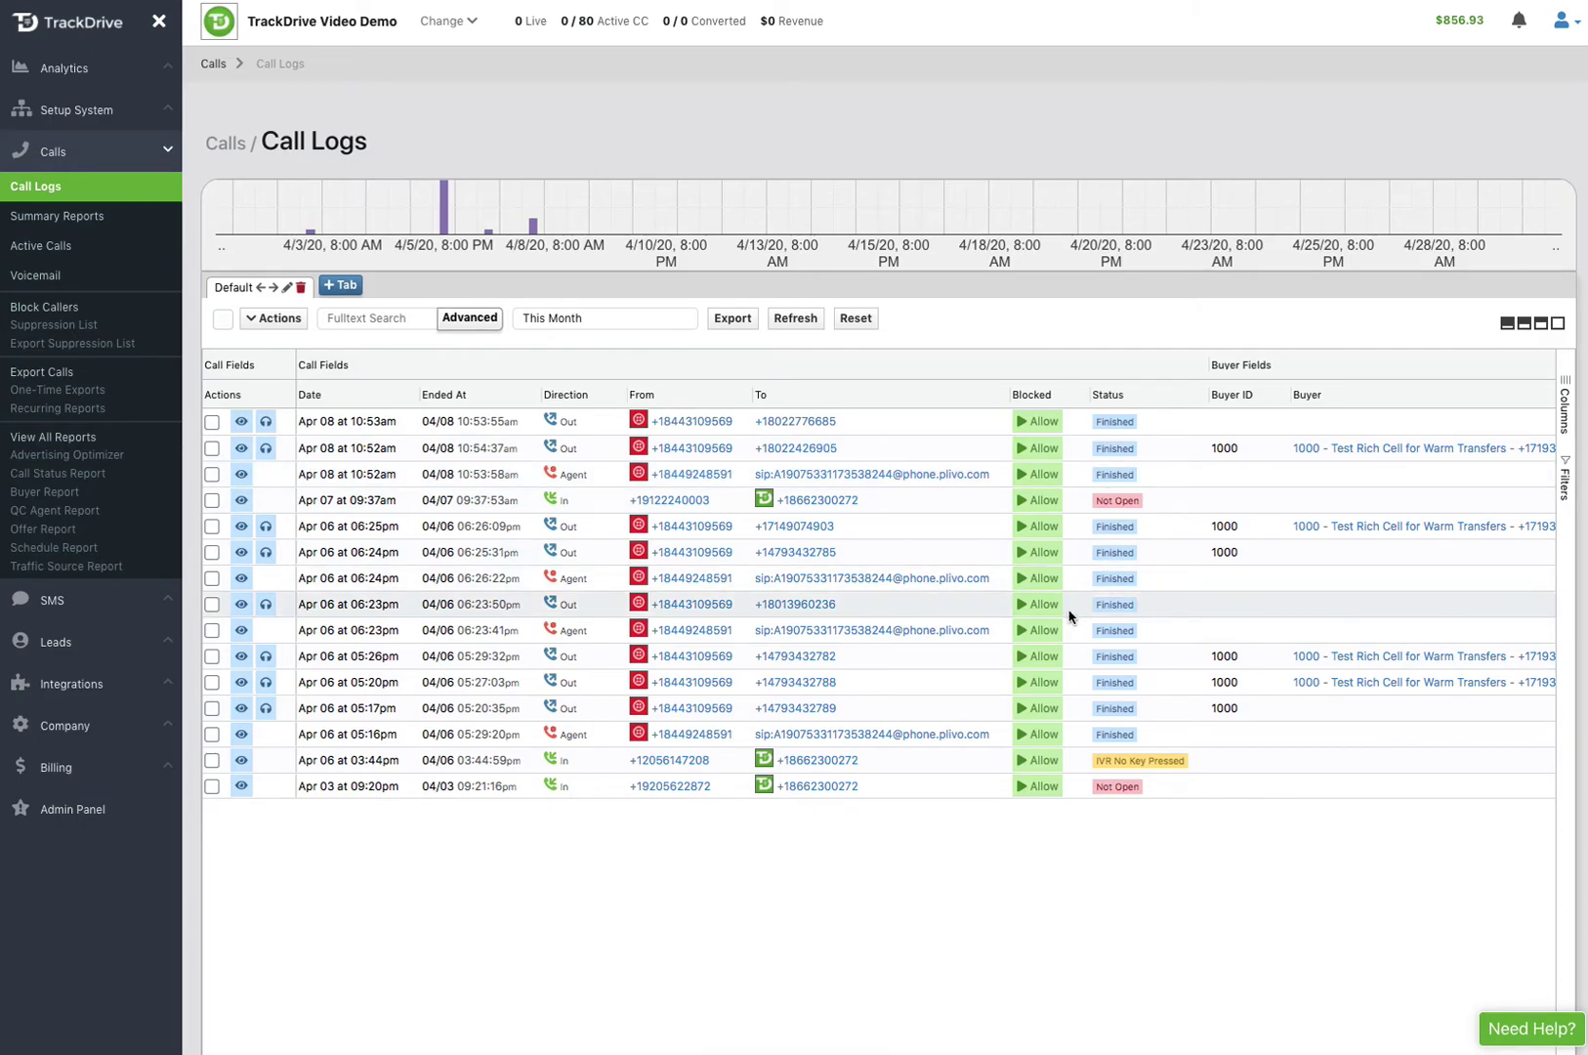
# Step: Set the call log date range to Last Month, briefly trying Today first
pyautogui.click(607, 318)
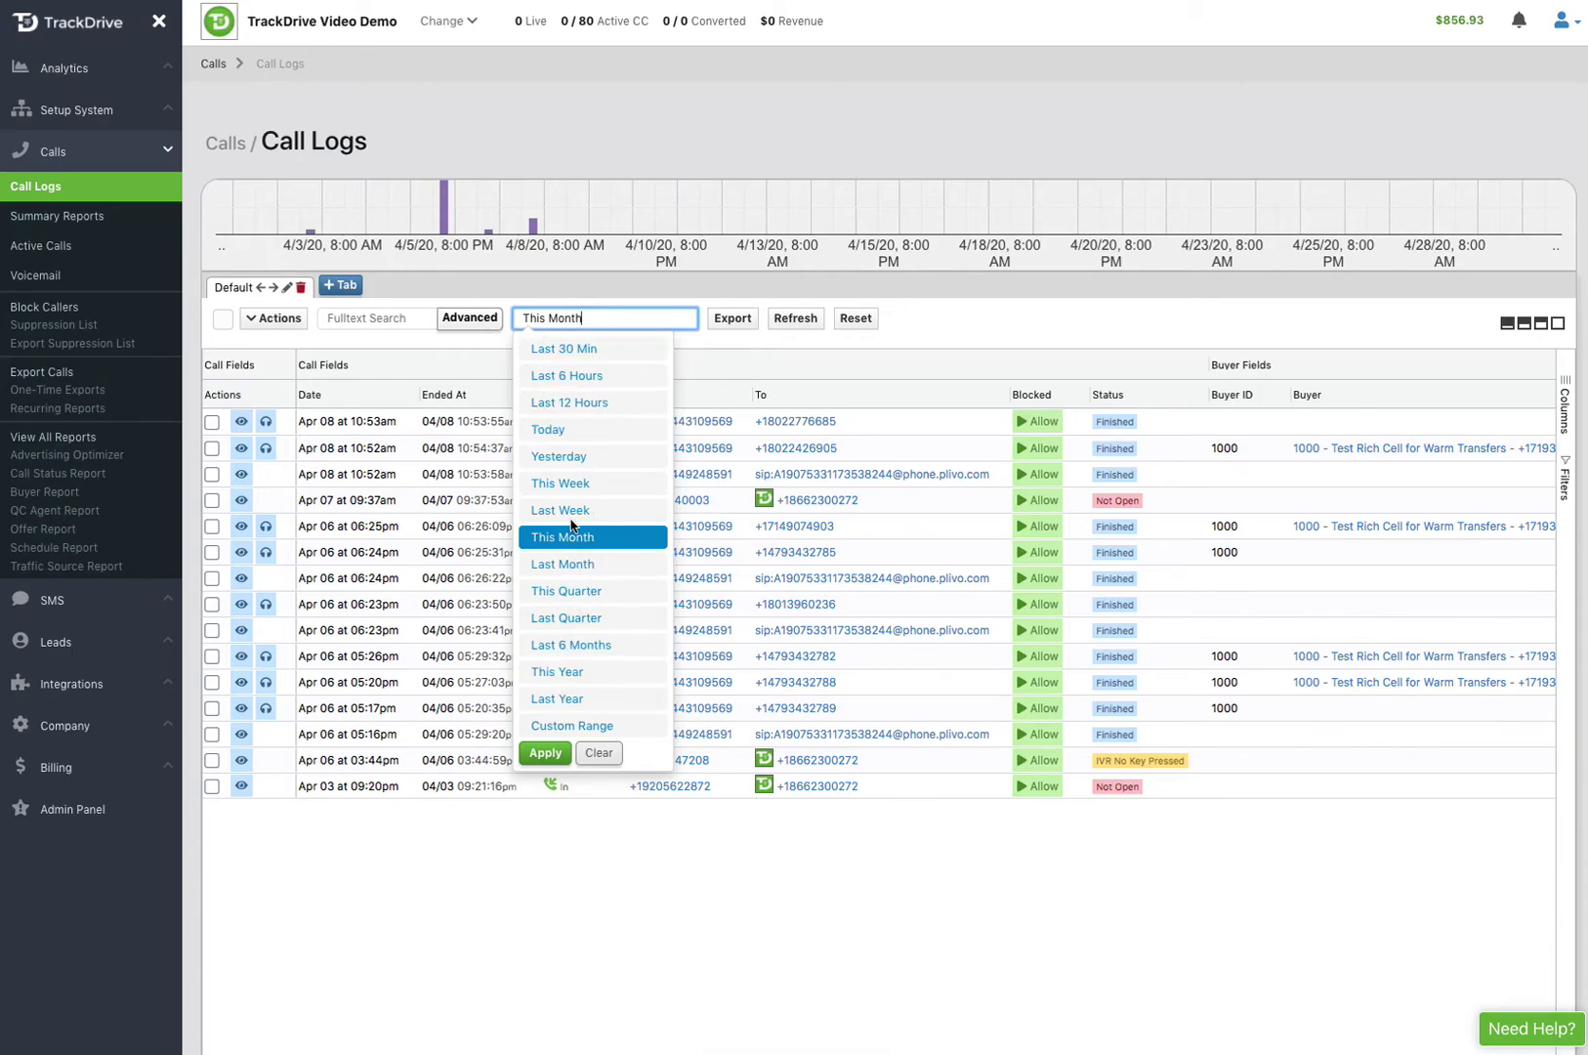
pyautogui.click(547, 430)
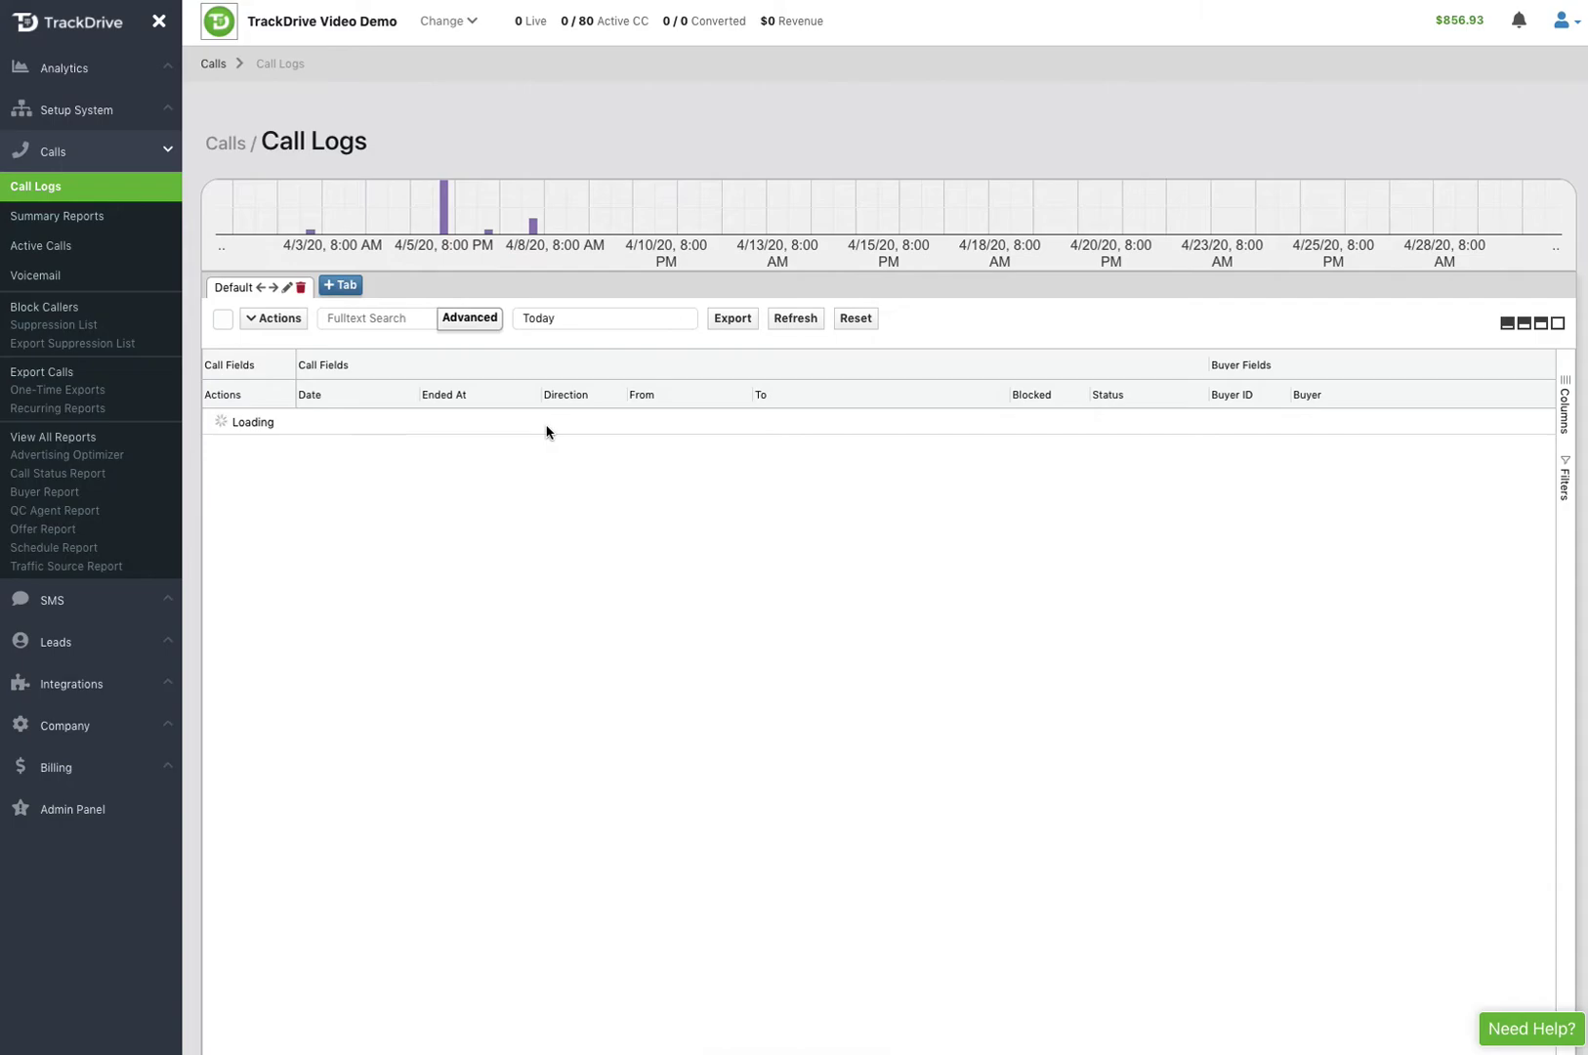
pyautogui.click(581, 322)
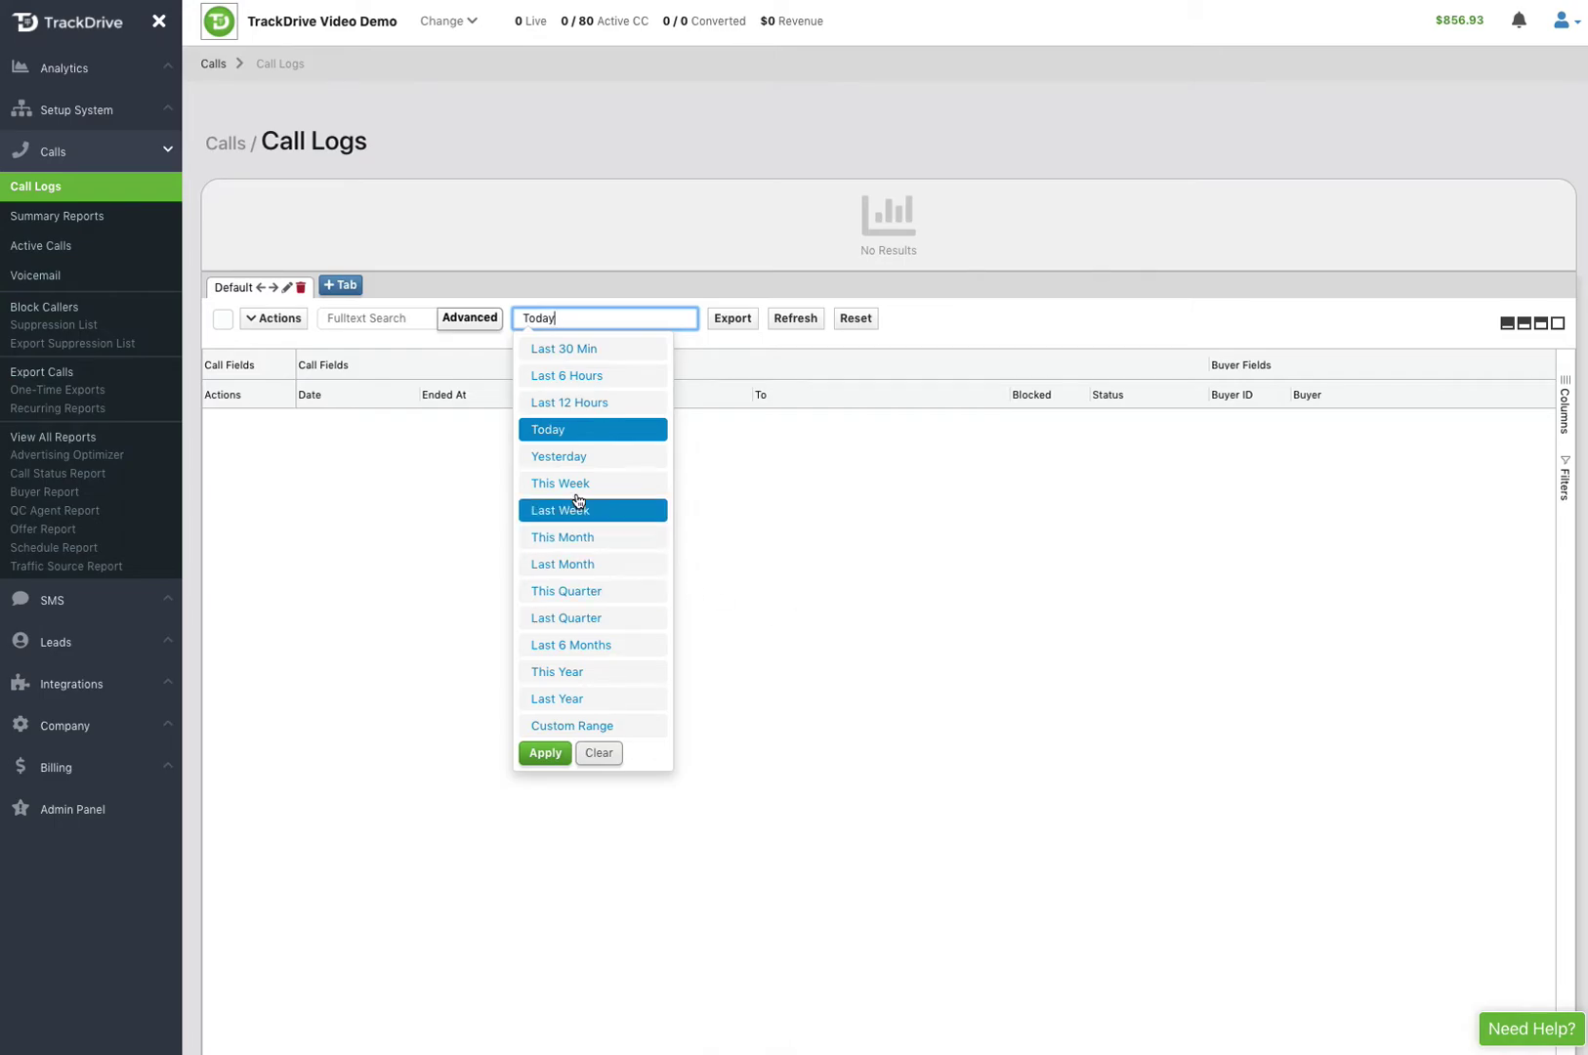
pyautogui.click(579, 567)
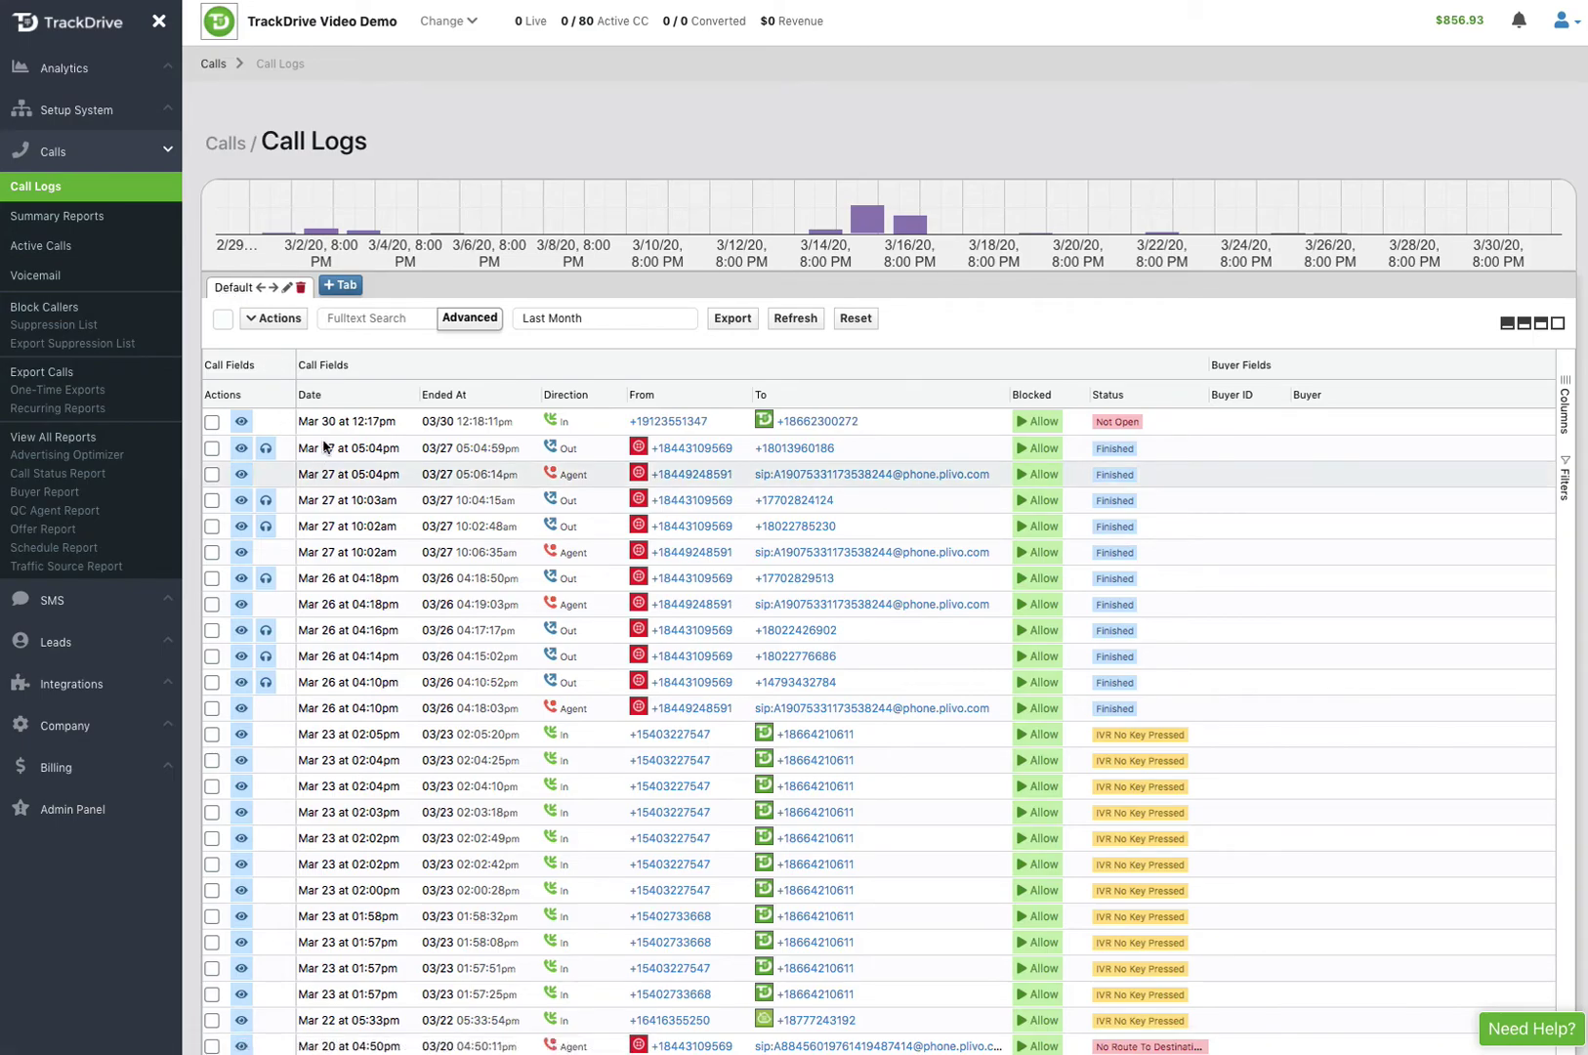
# Step: Create a new Call Logs tab named 'Student Loan Offers'
pyautogui.click(341, 284)
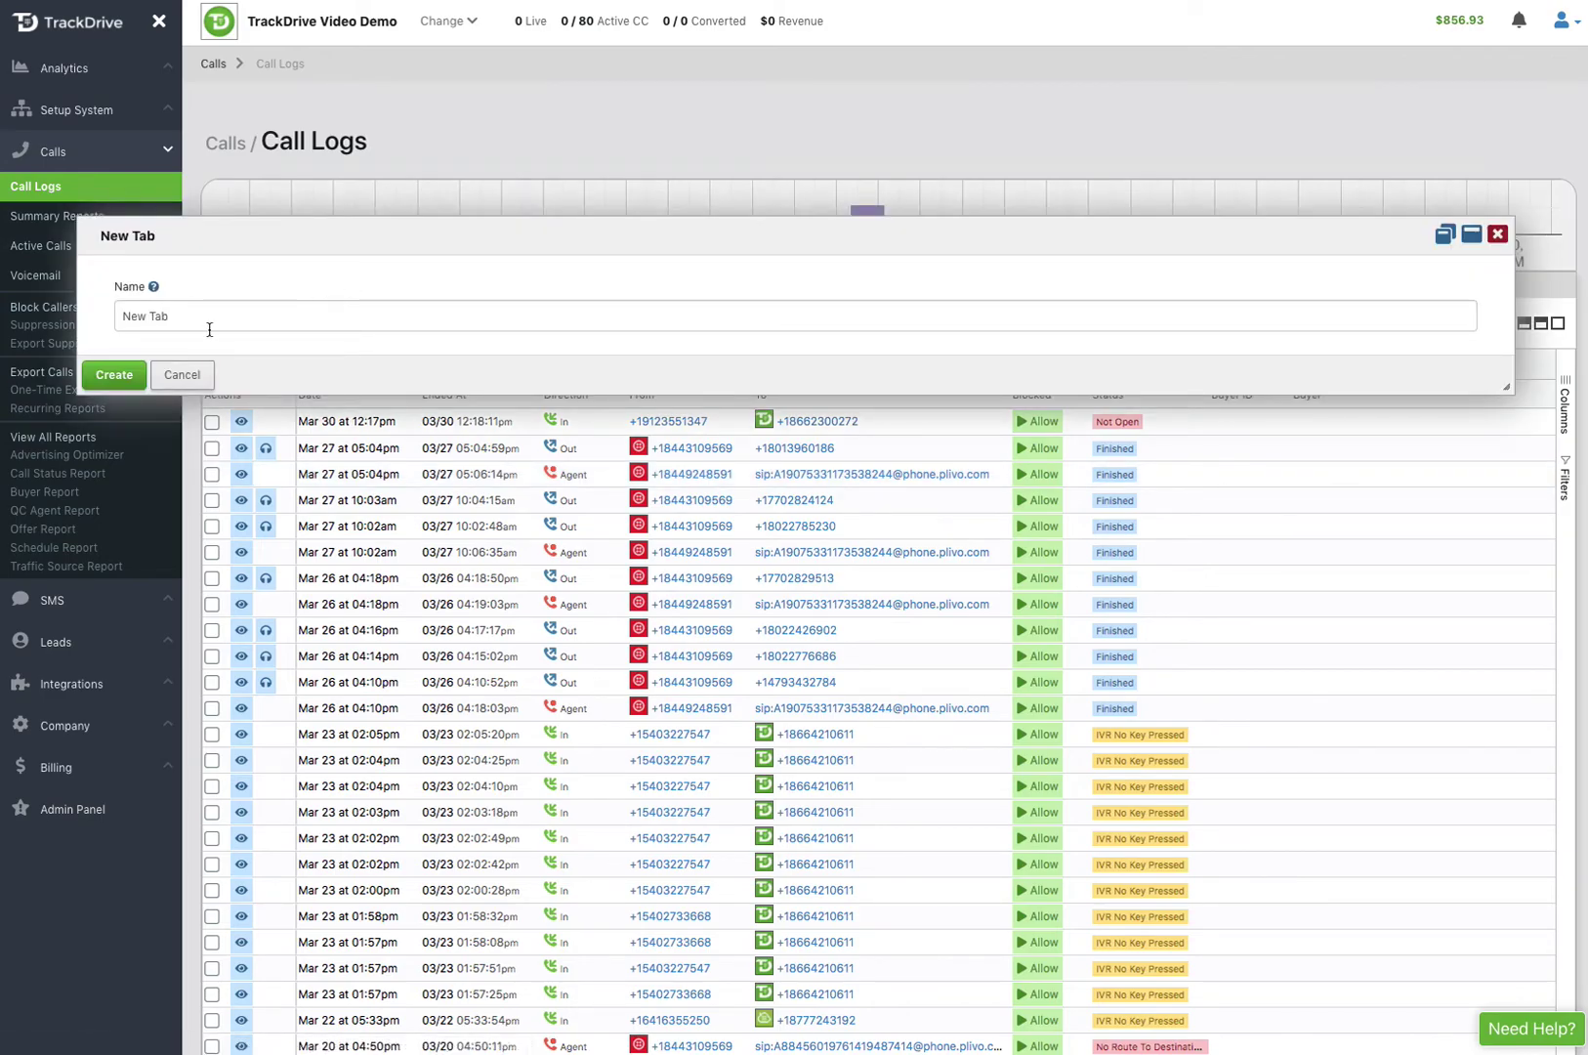
pyautogui.tripleClick(179, 326)
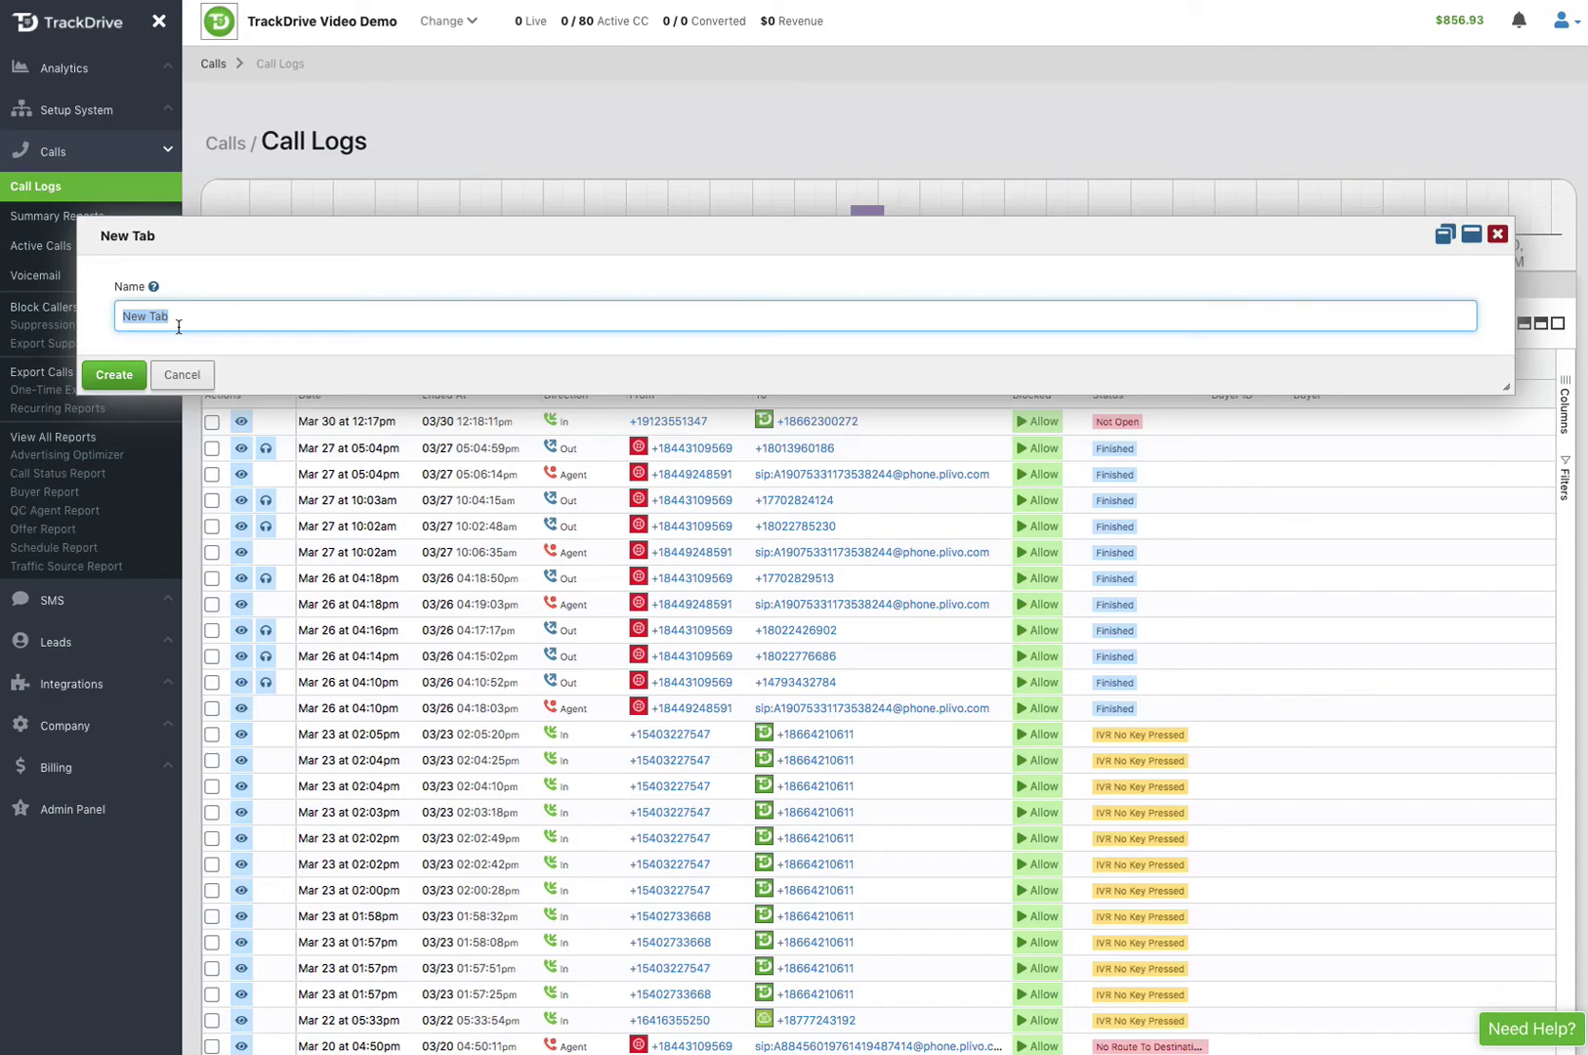
pyautogui.write('Student Loan Offers')
pyautogui.click(114, 375)
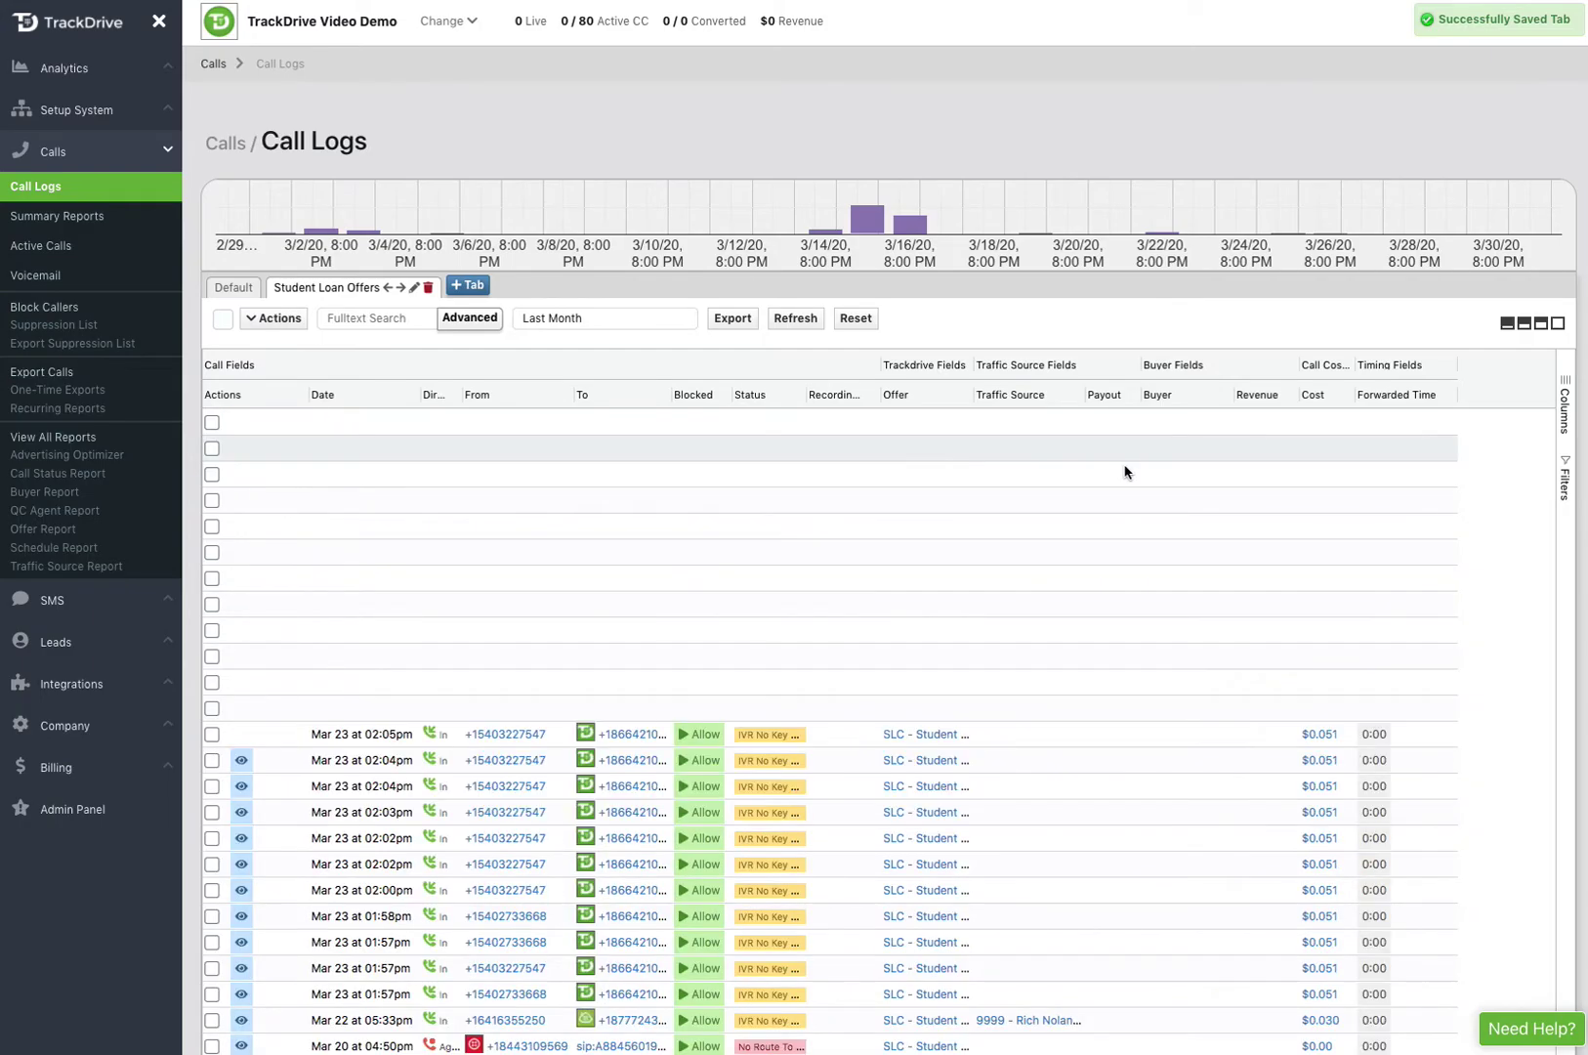
pyautogui.click(1568, 488)
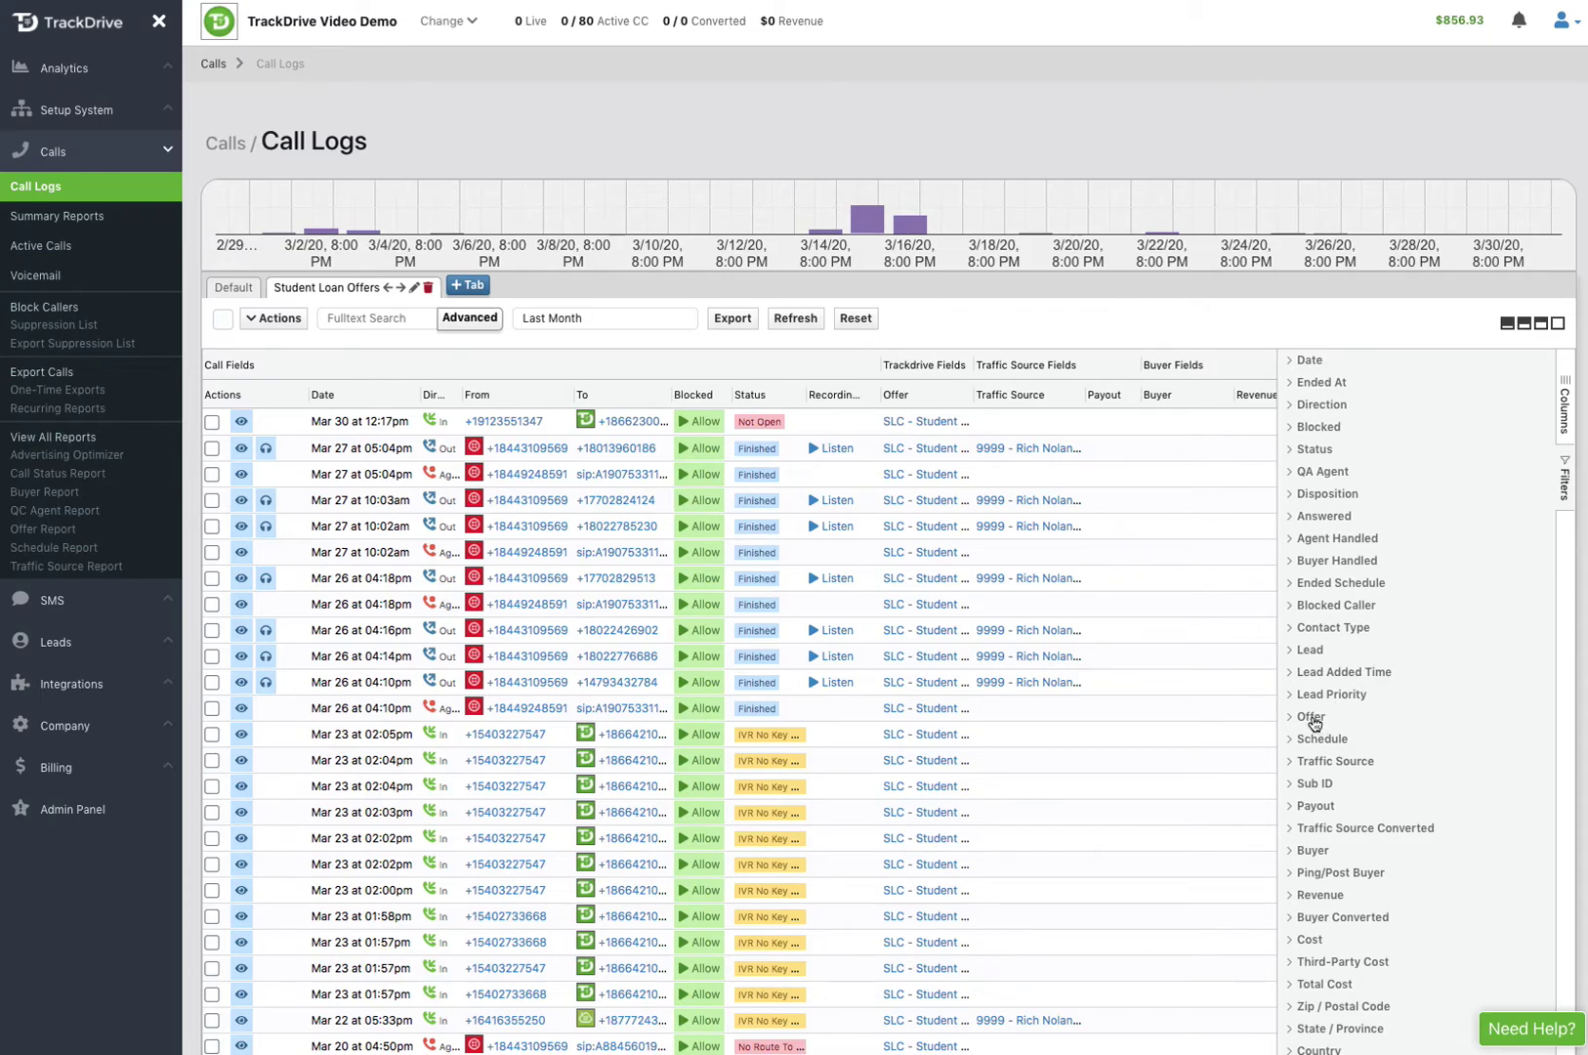
# Step: Filter Offer to SLC - Student Loan Consolidation and New Student Loans, then go to Summary Reports
pyautogui.click(1312, 717)
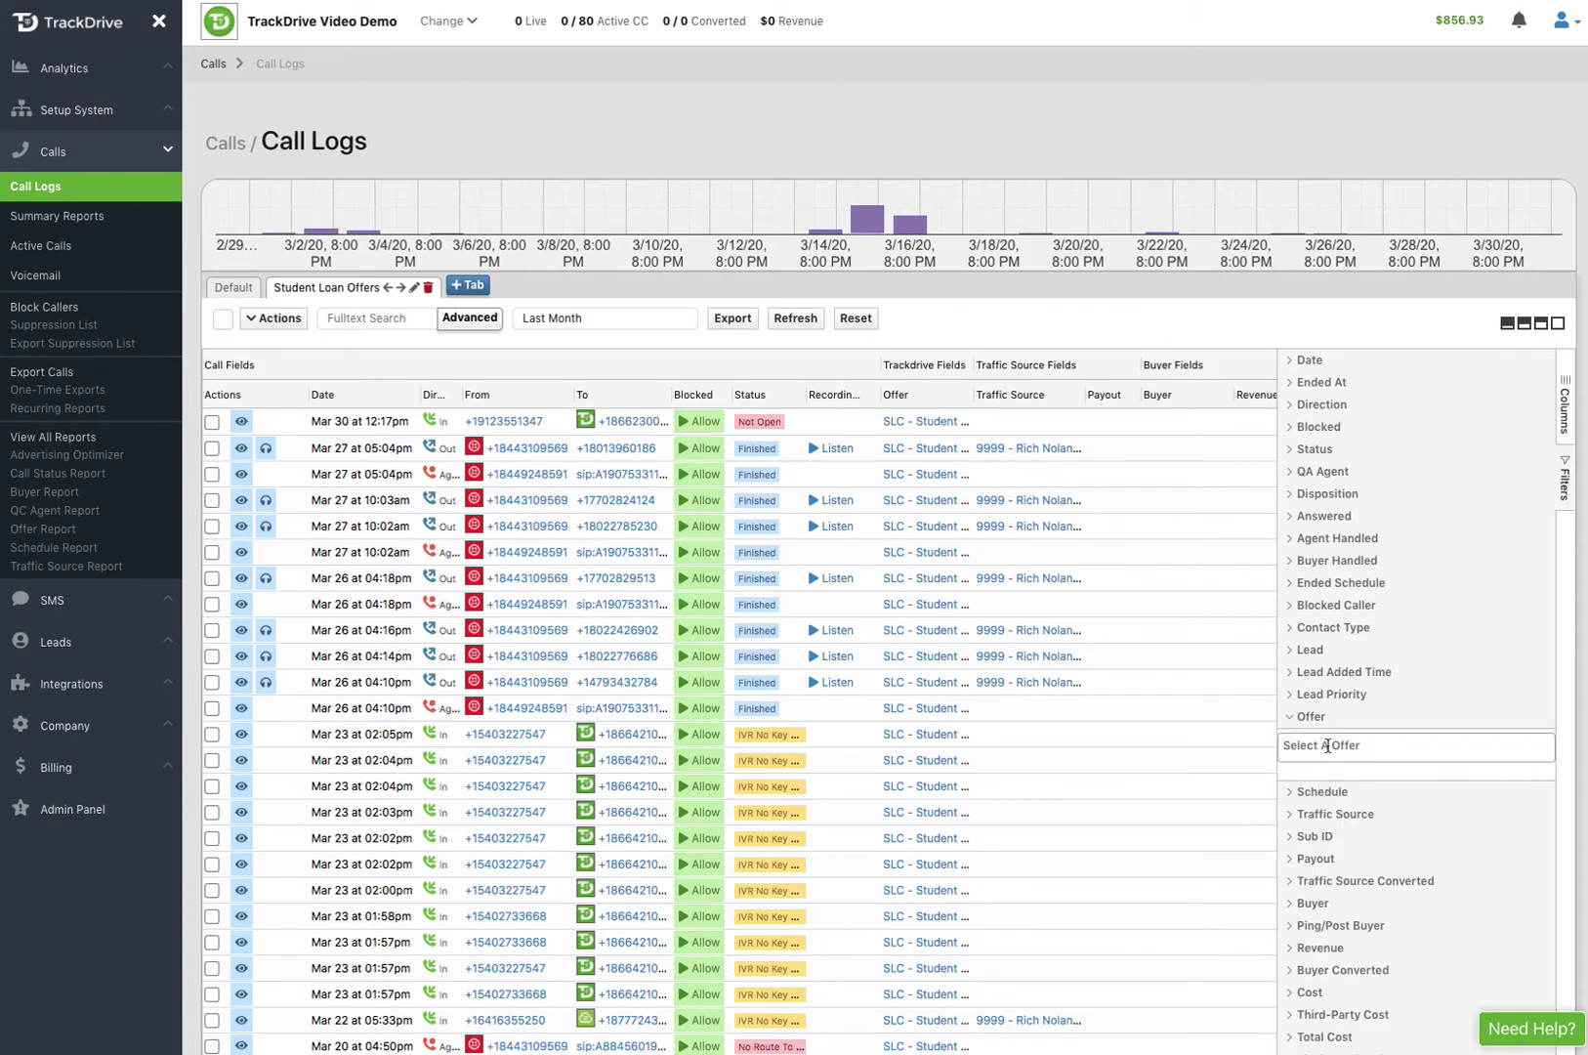
pyautogui.click(1326, 746)
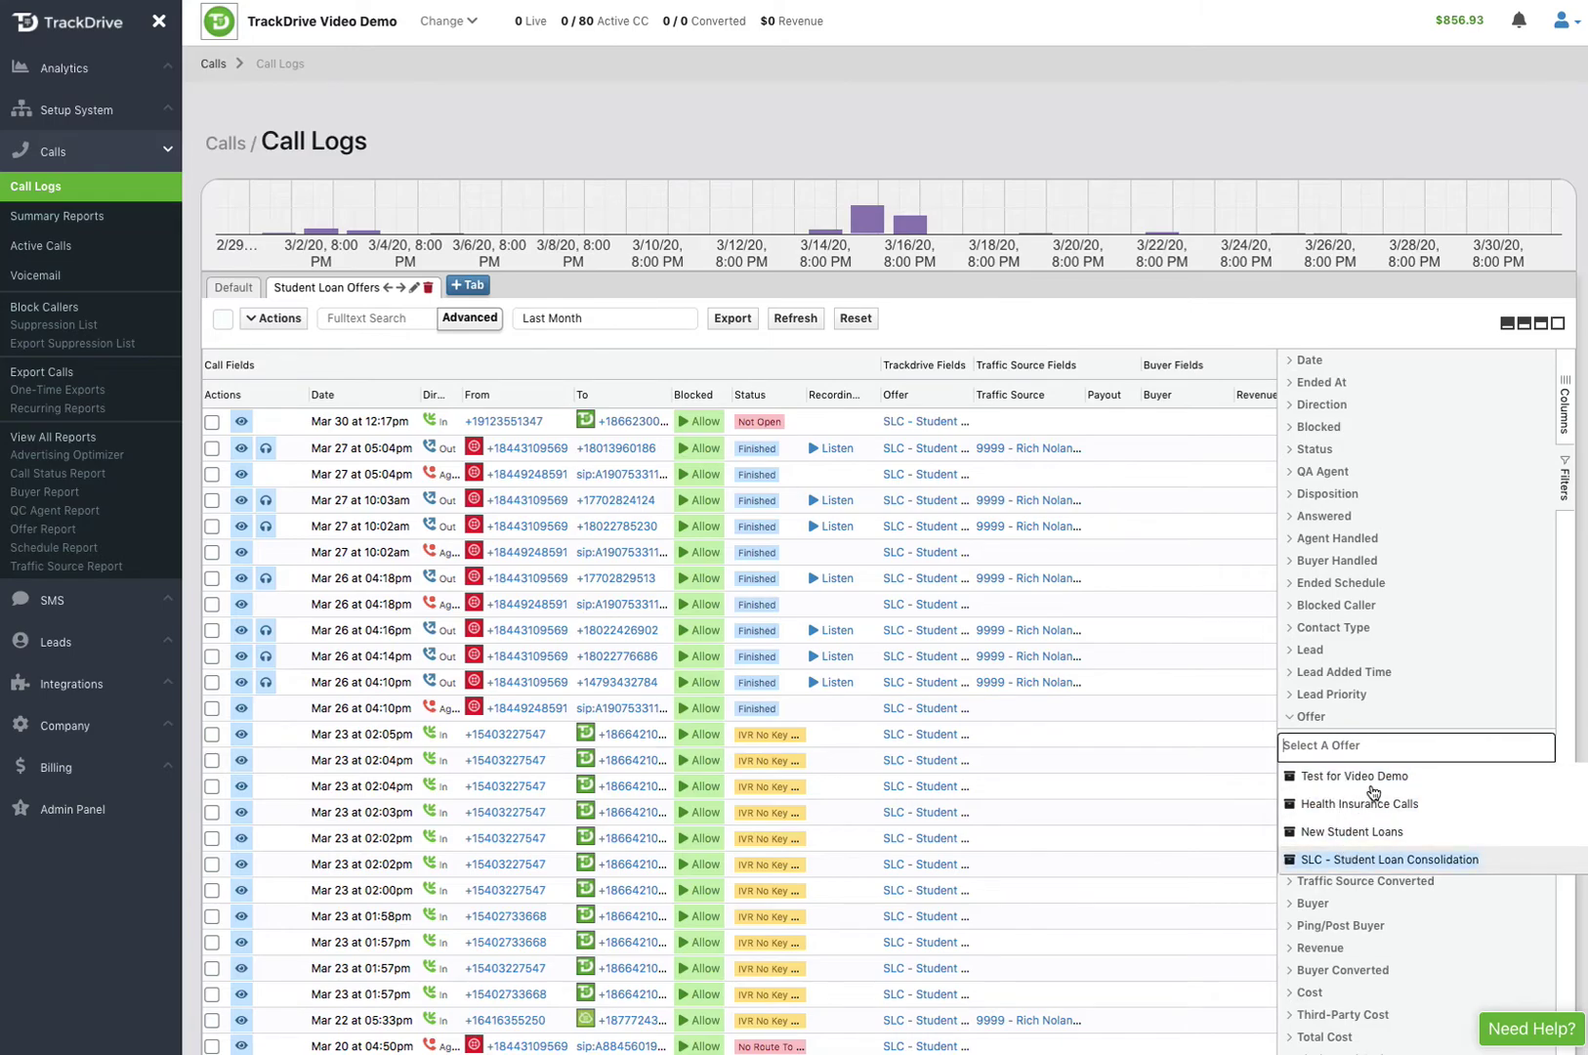
pyautogui.click(1353, 858)
pyautogui.click(1329, 760)
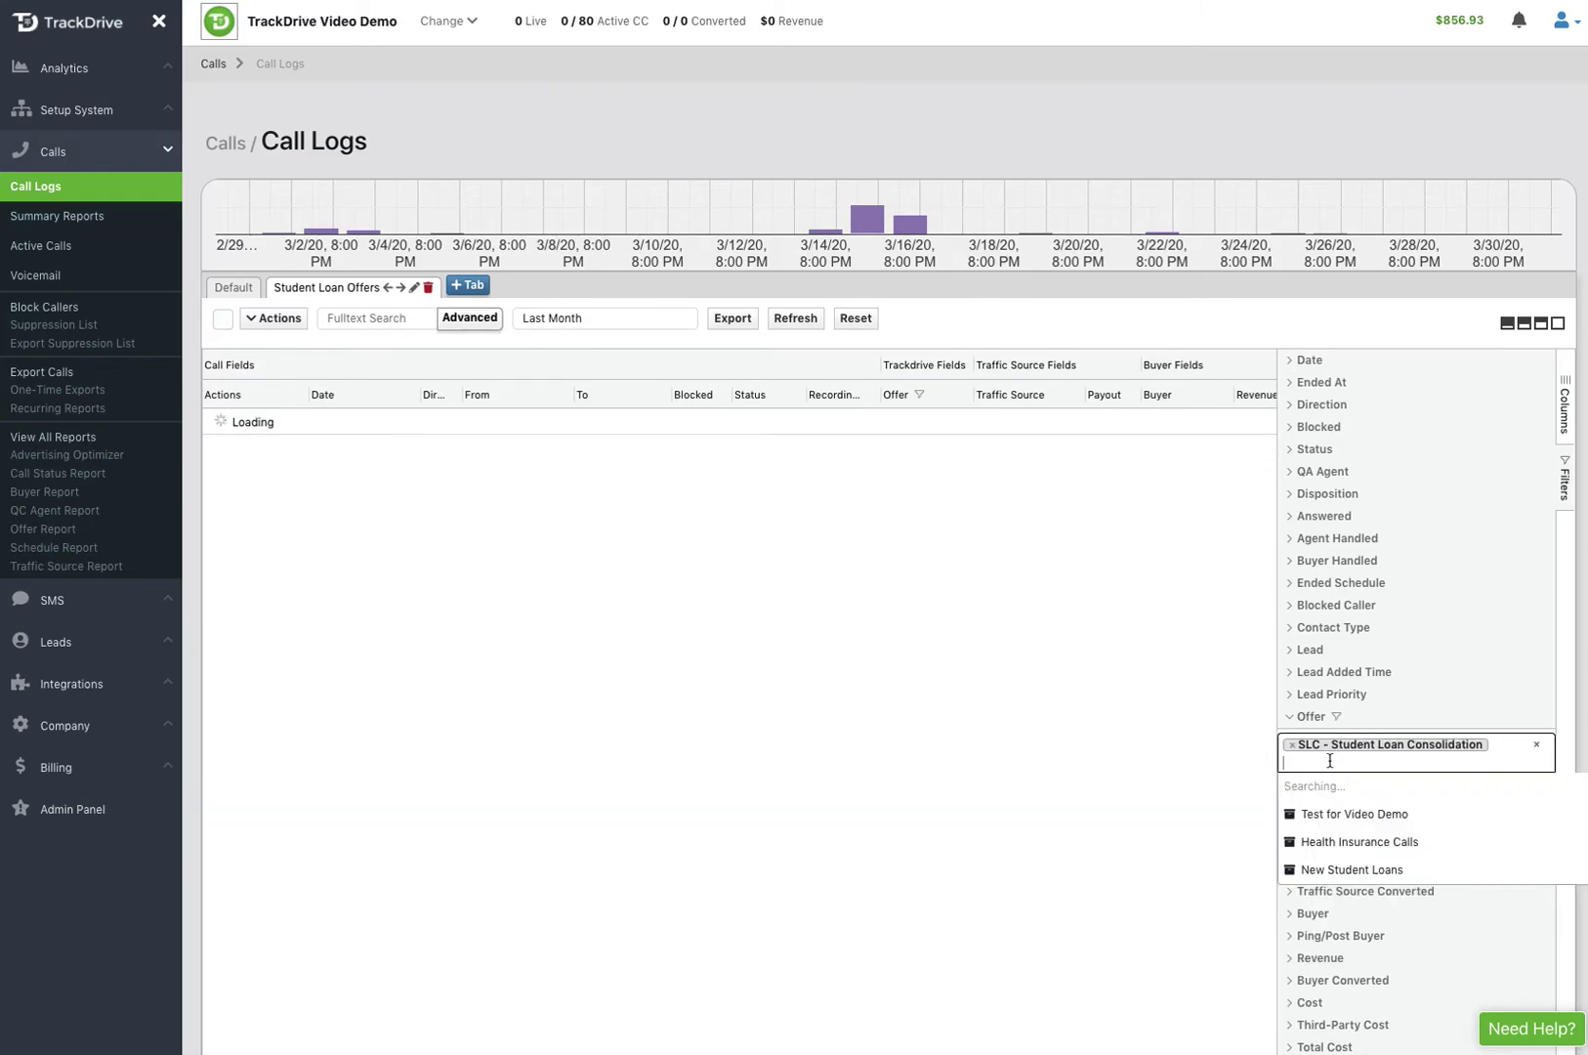
pyautogui.click(1345, 871)
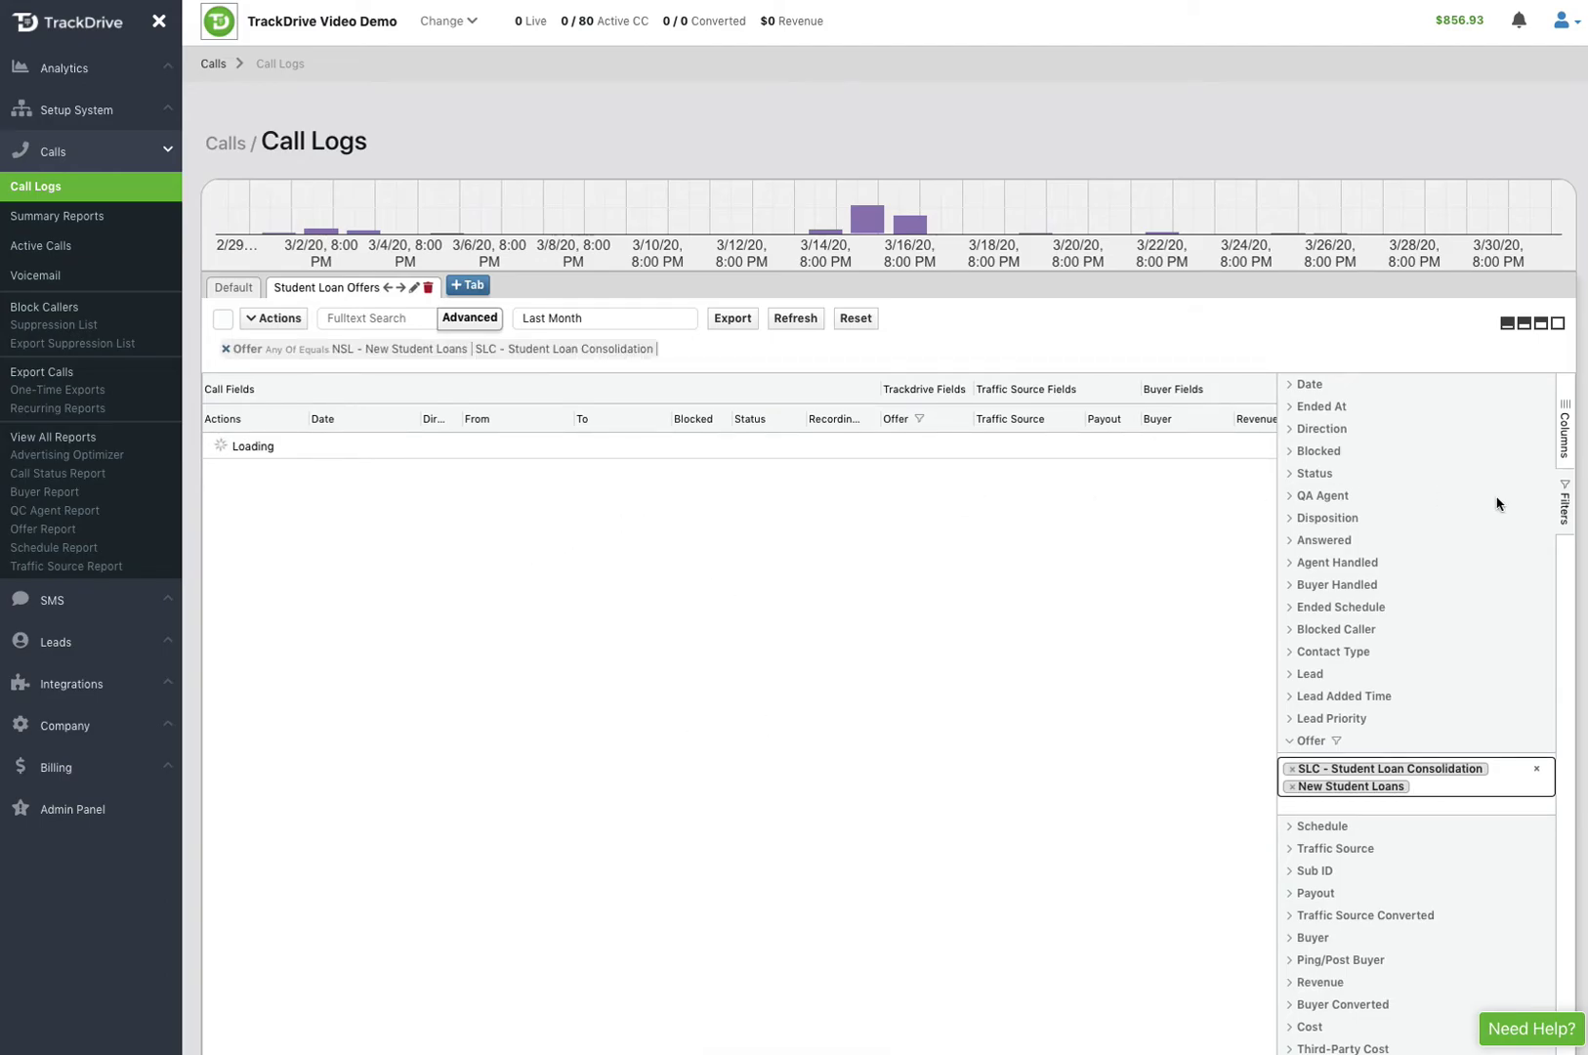
pyautogui.click(1568, 509)
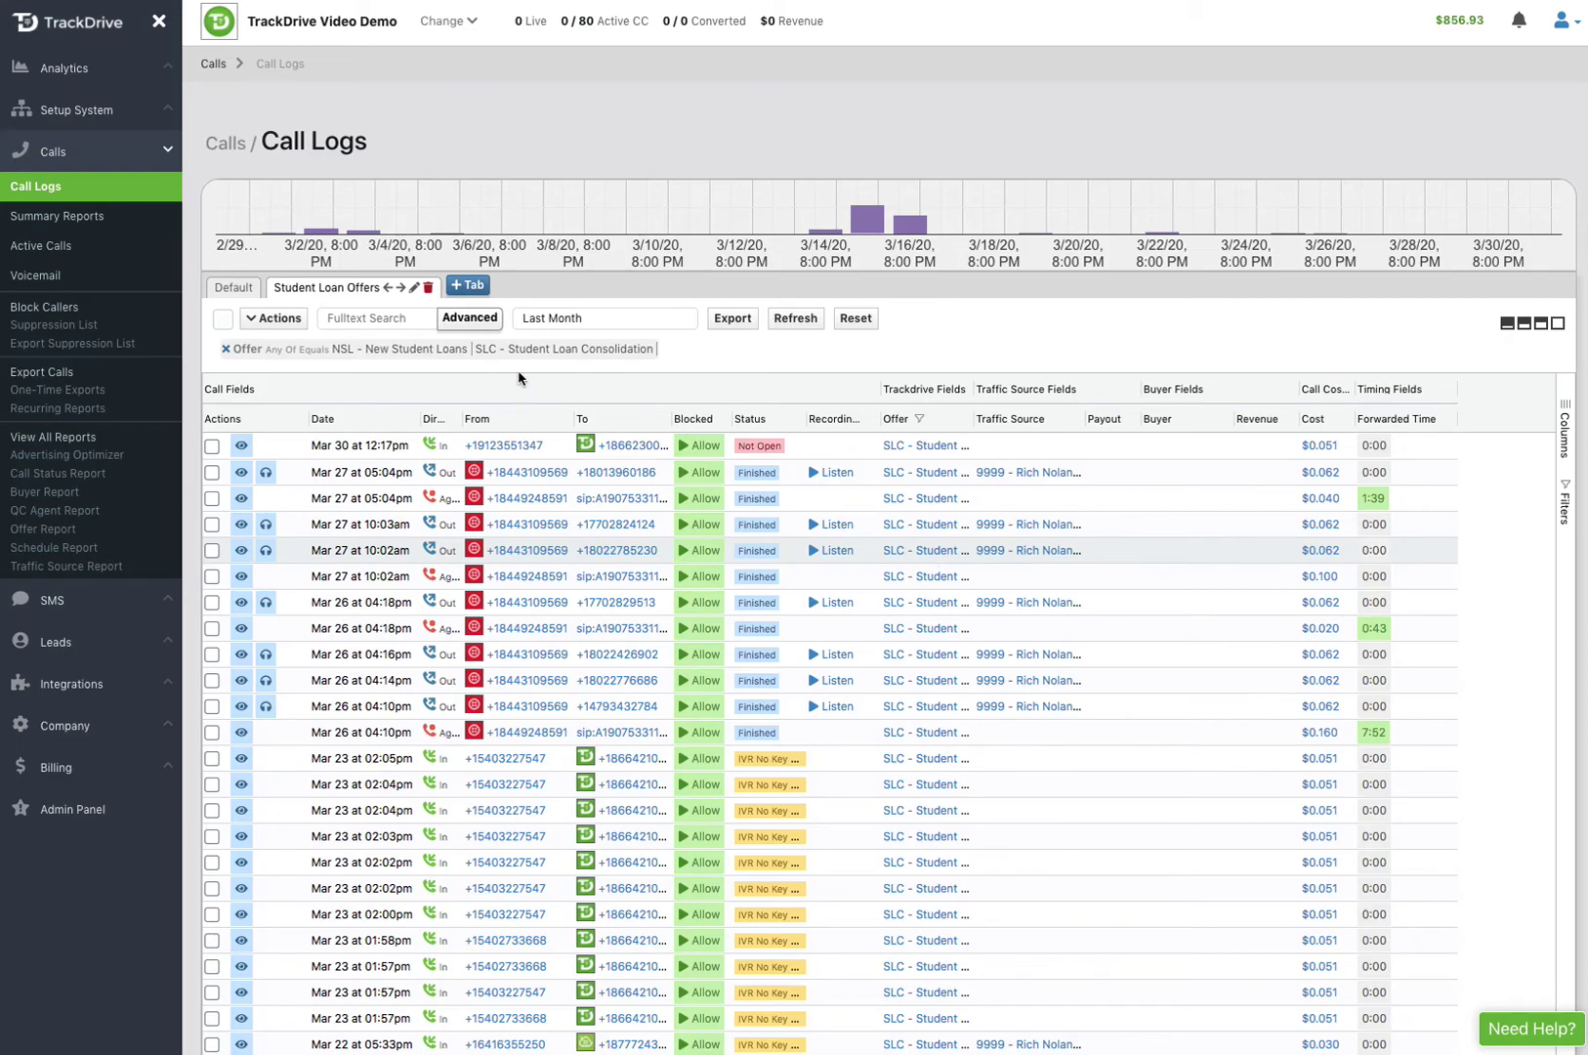
pyautogui.click(62, 217)
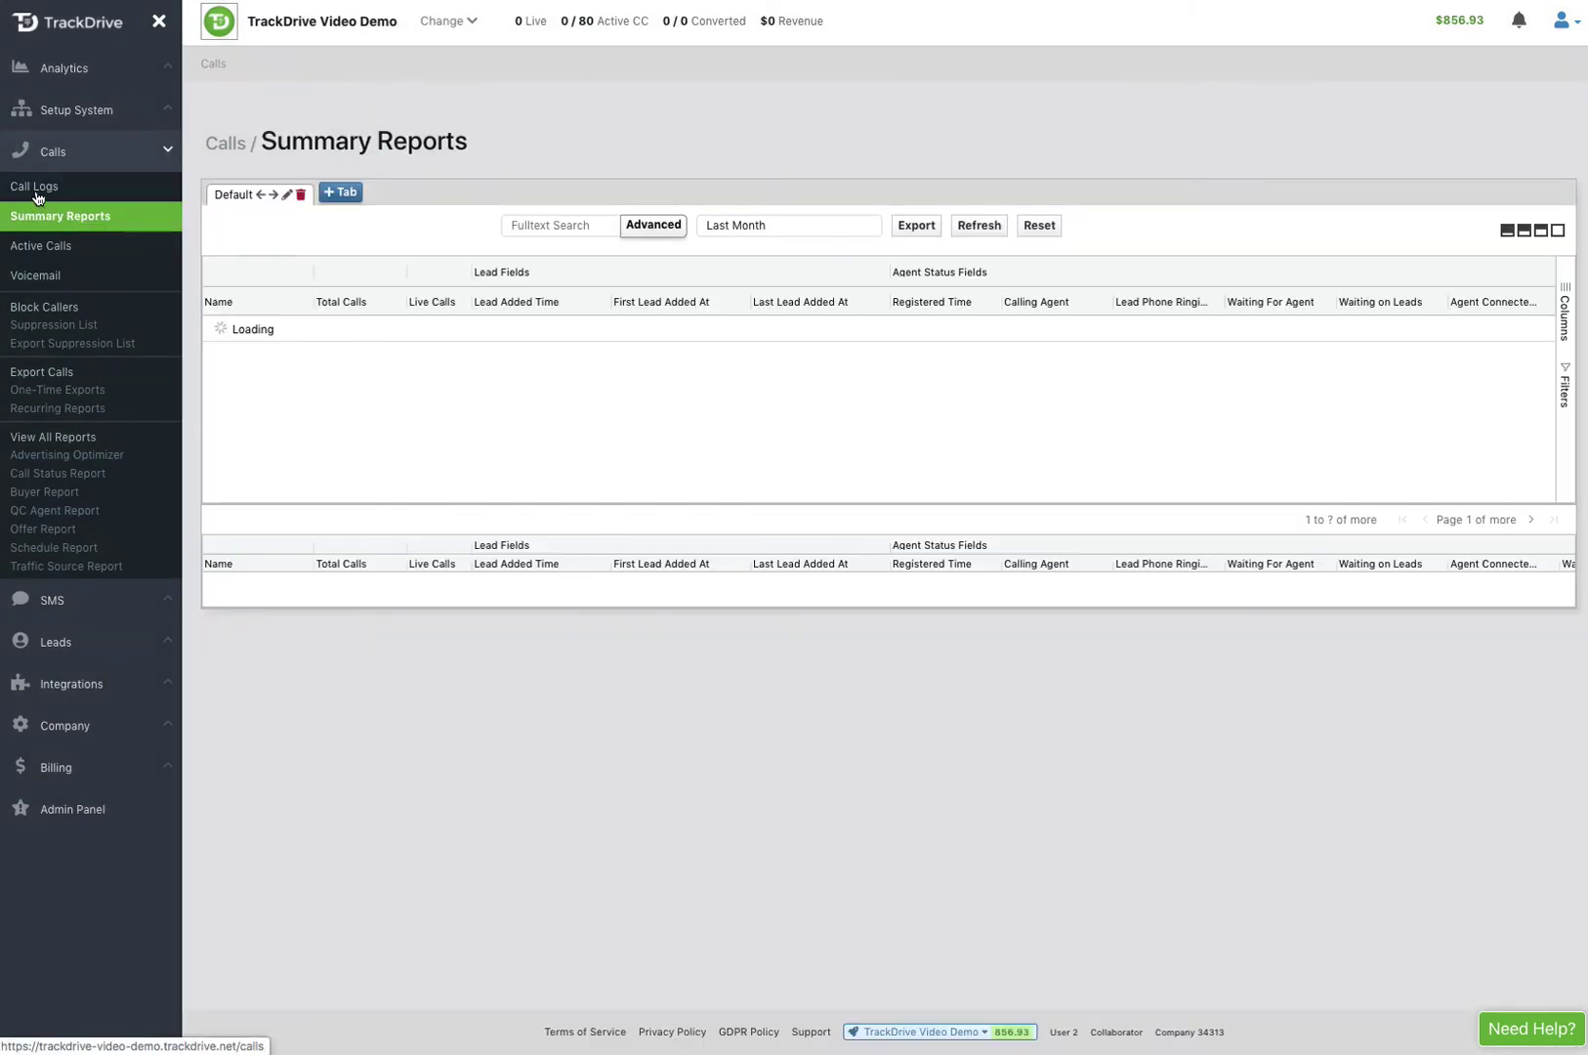
pyautogui.click(34, 188)
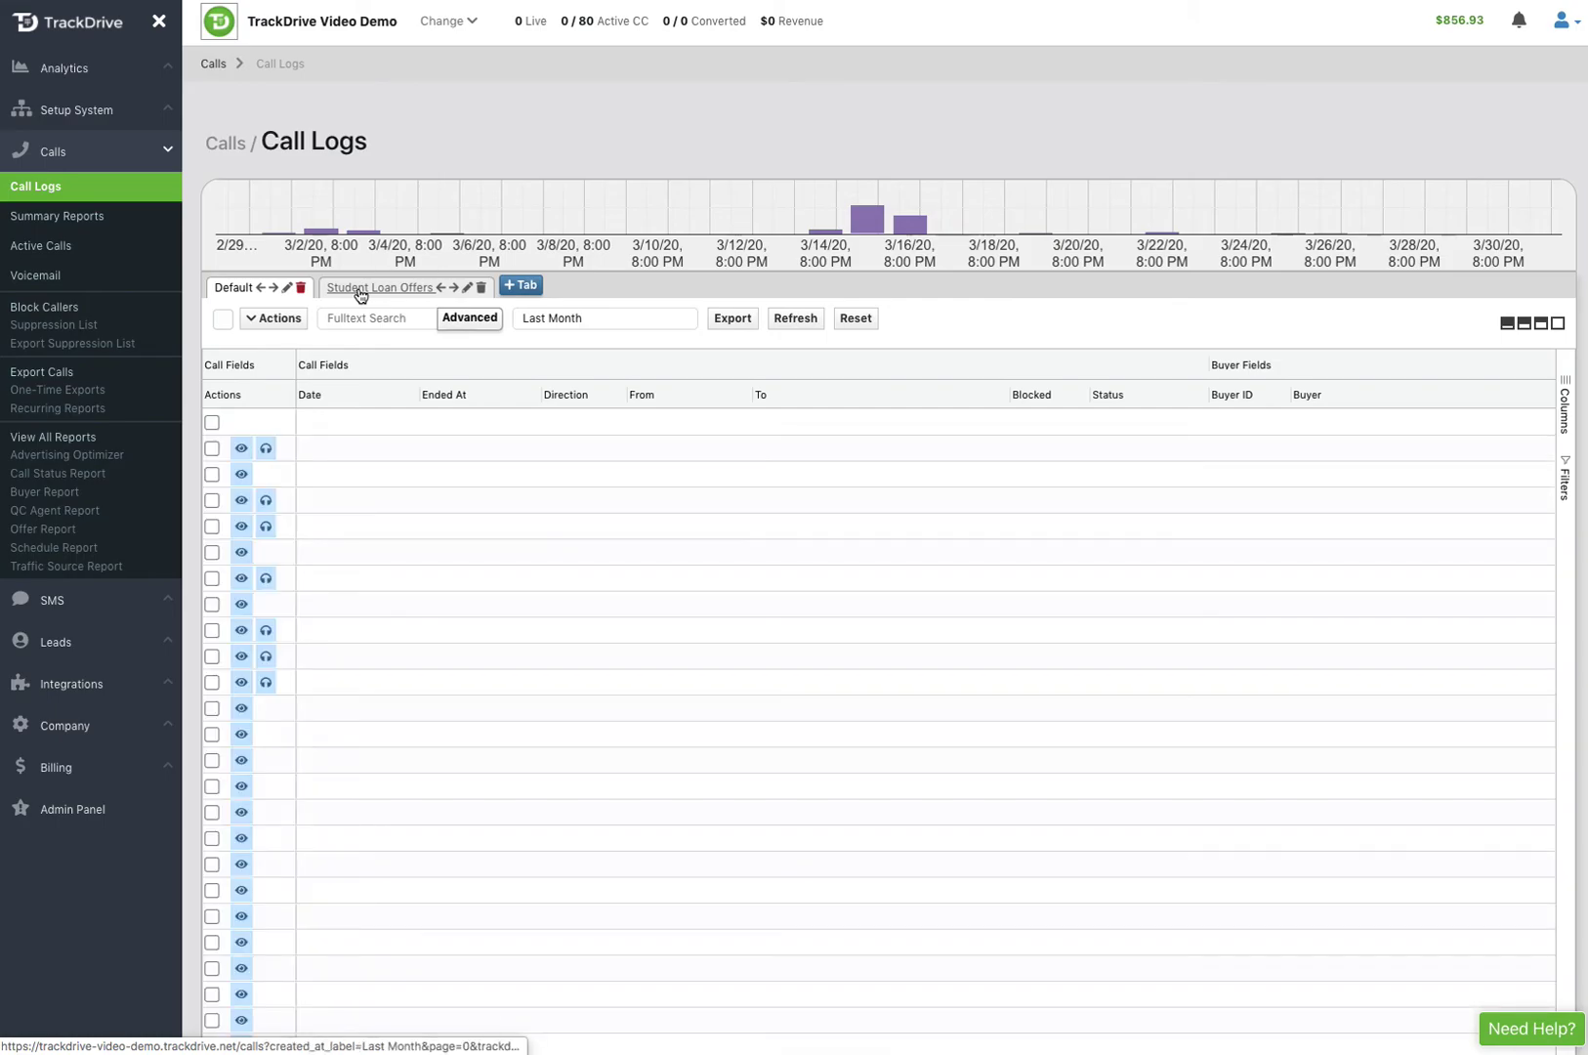
pyautogui.click(358, 292)
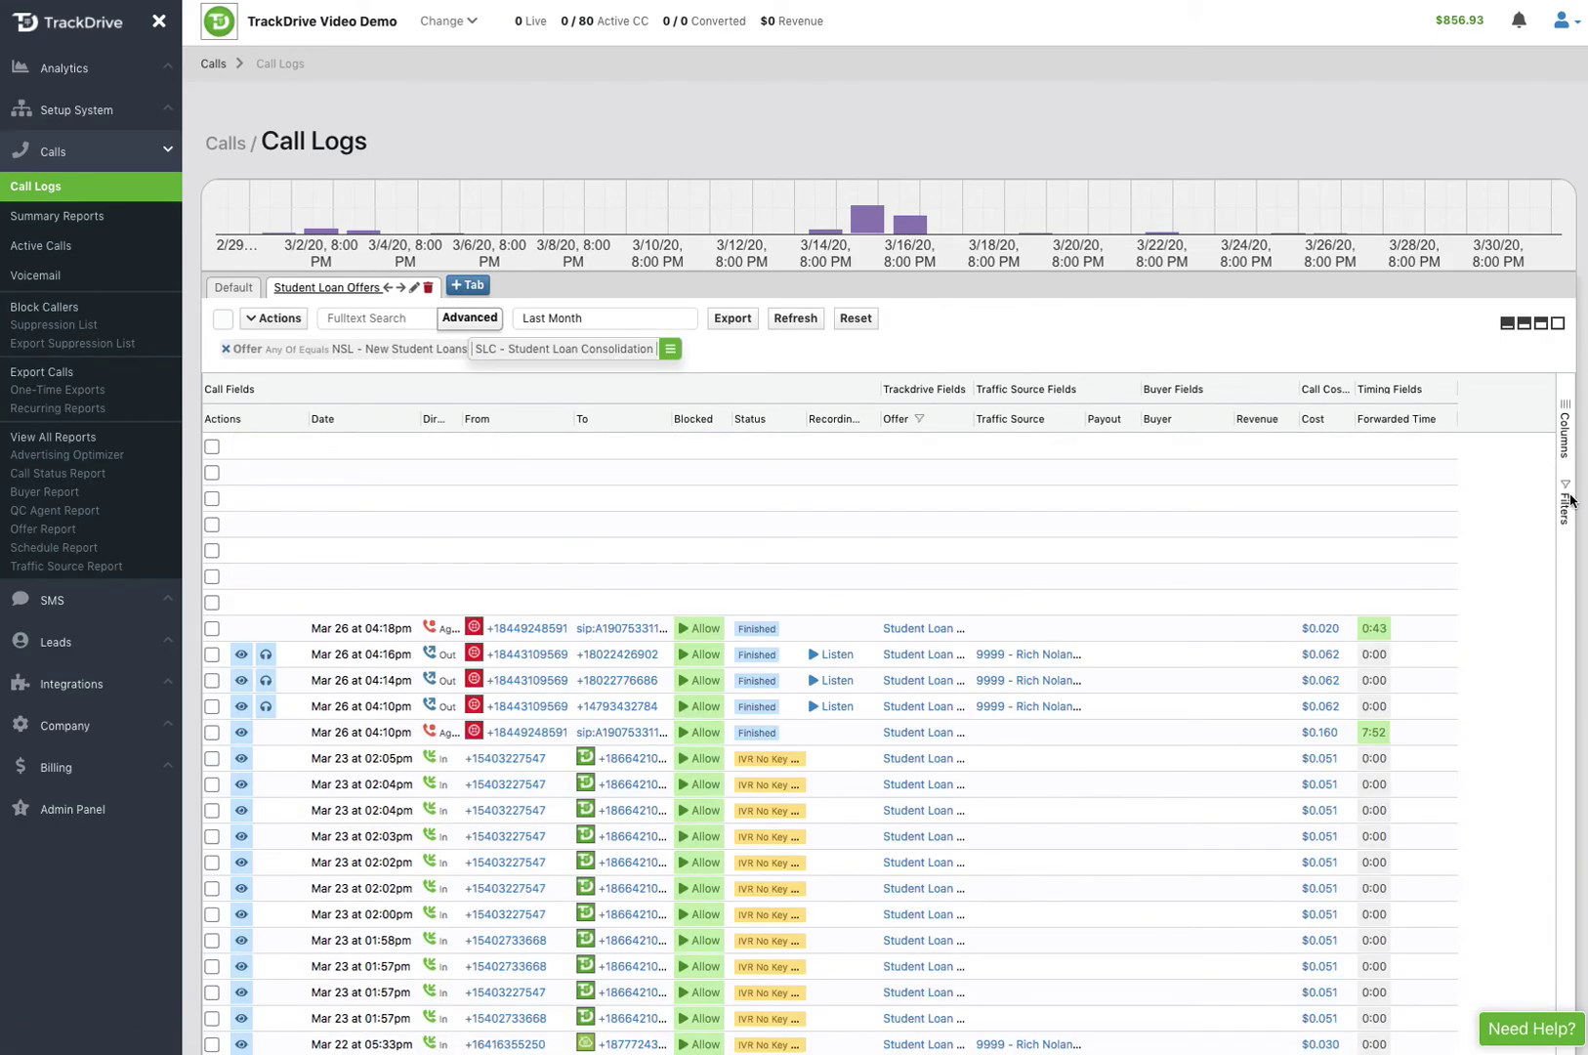
pyautogui.click(1566, 506)
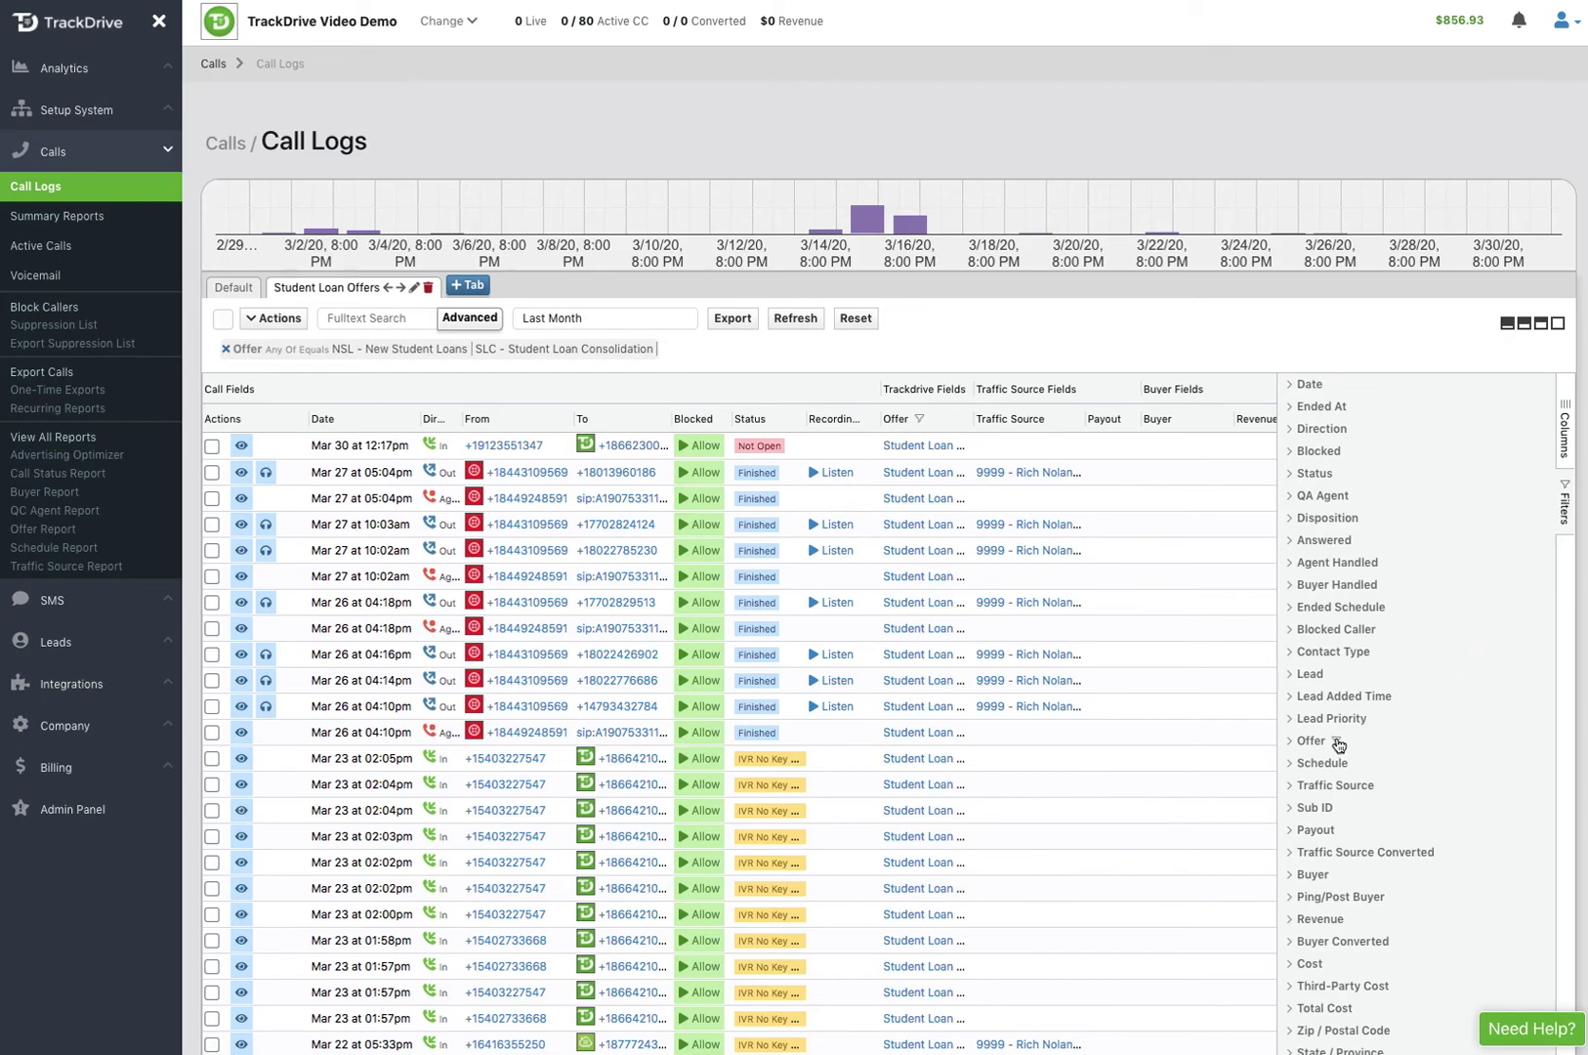
pyautogui.click(1564, 512)
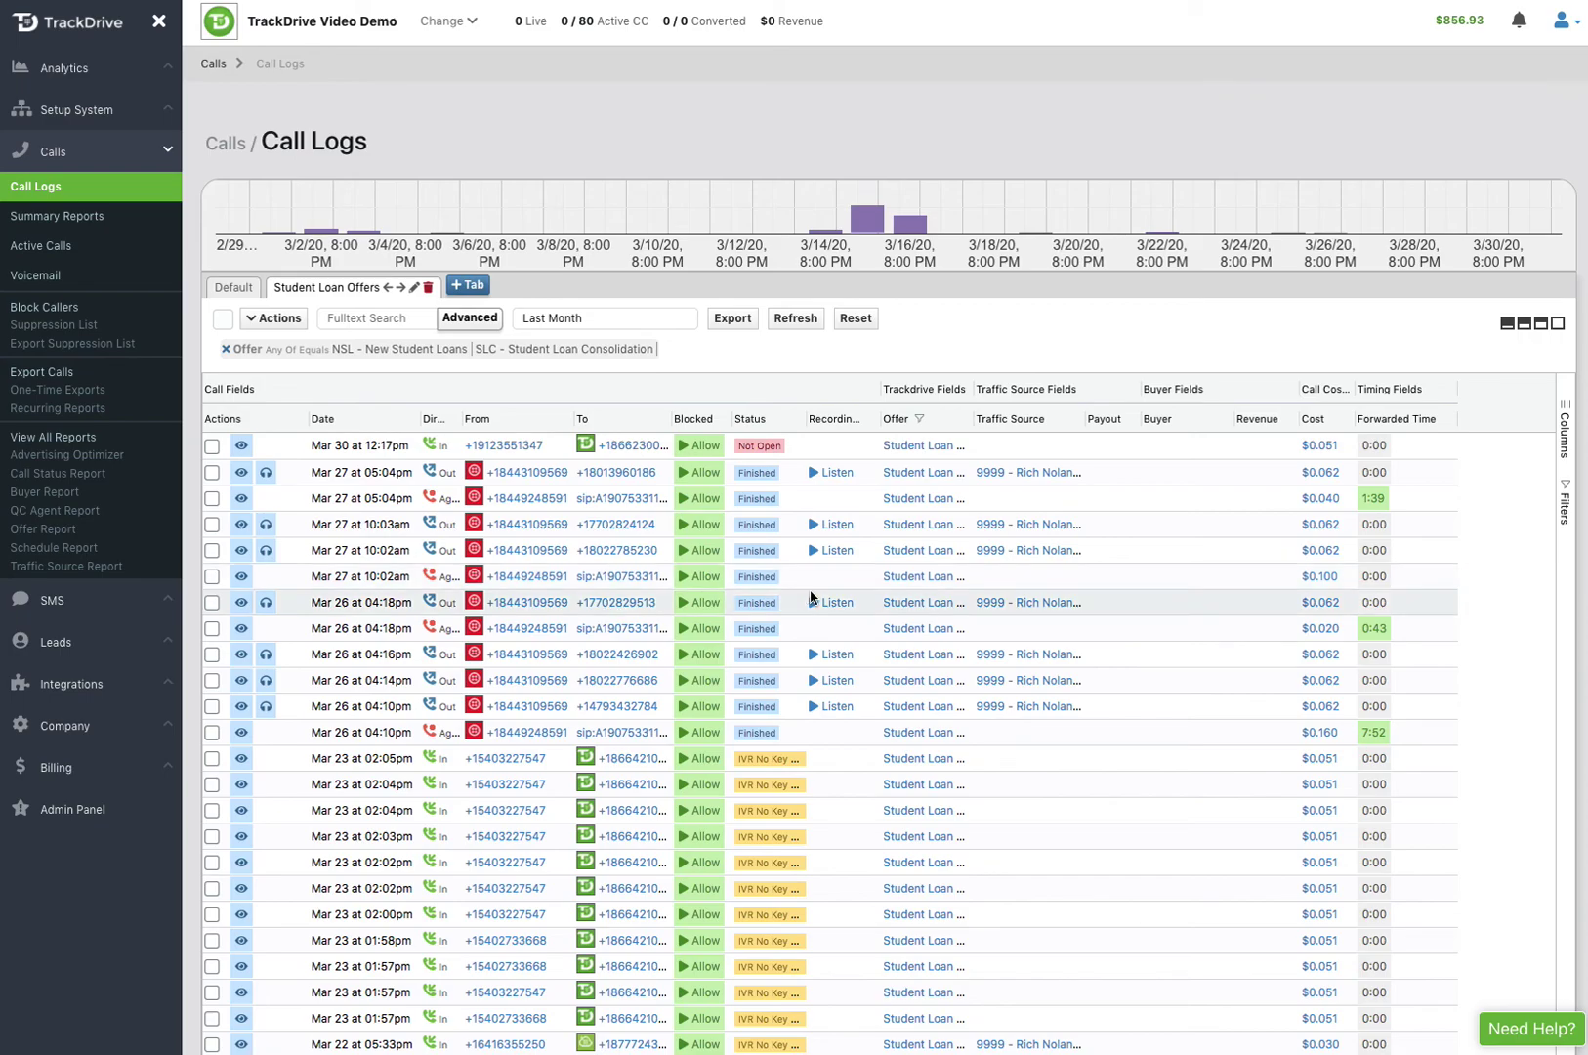
pyautogui.click(1566, 441)
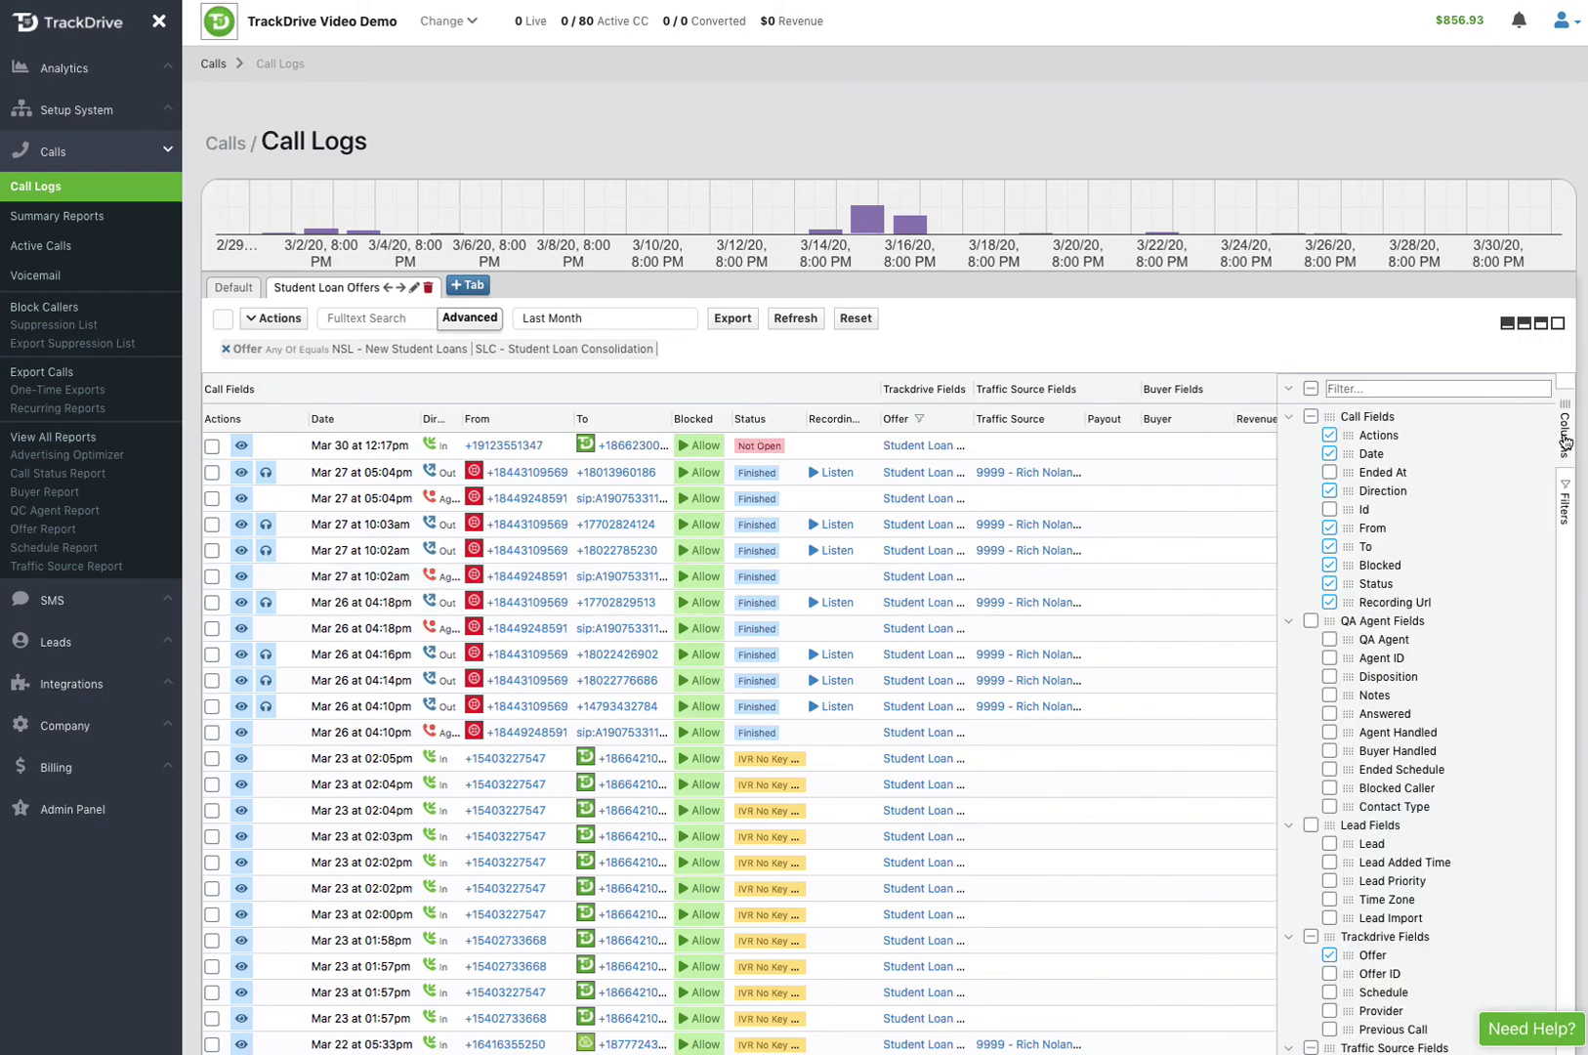
pyautogui.scroll(-10, 1447, 837)
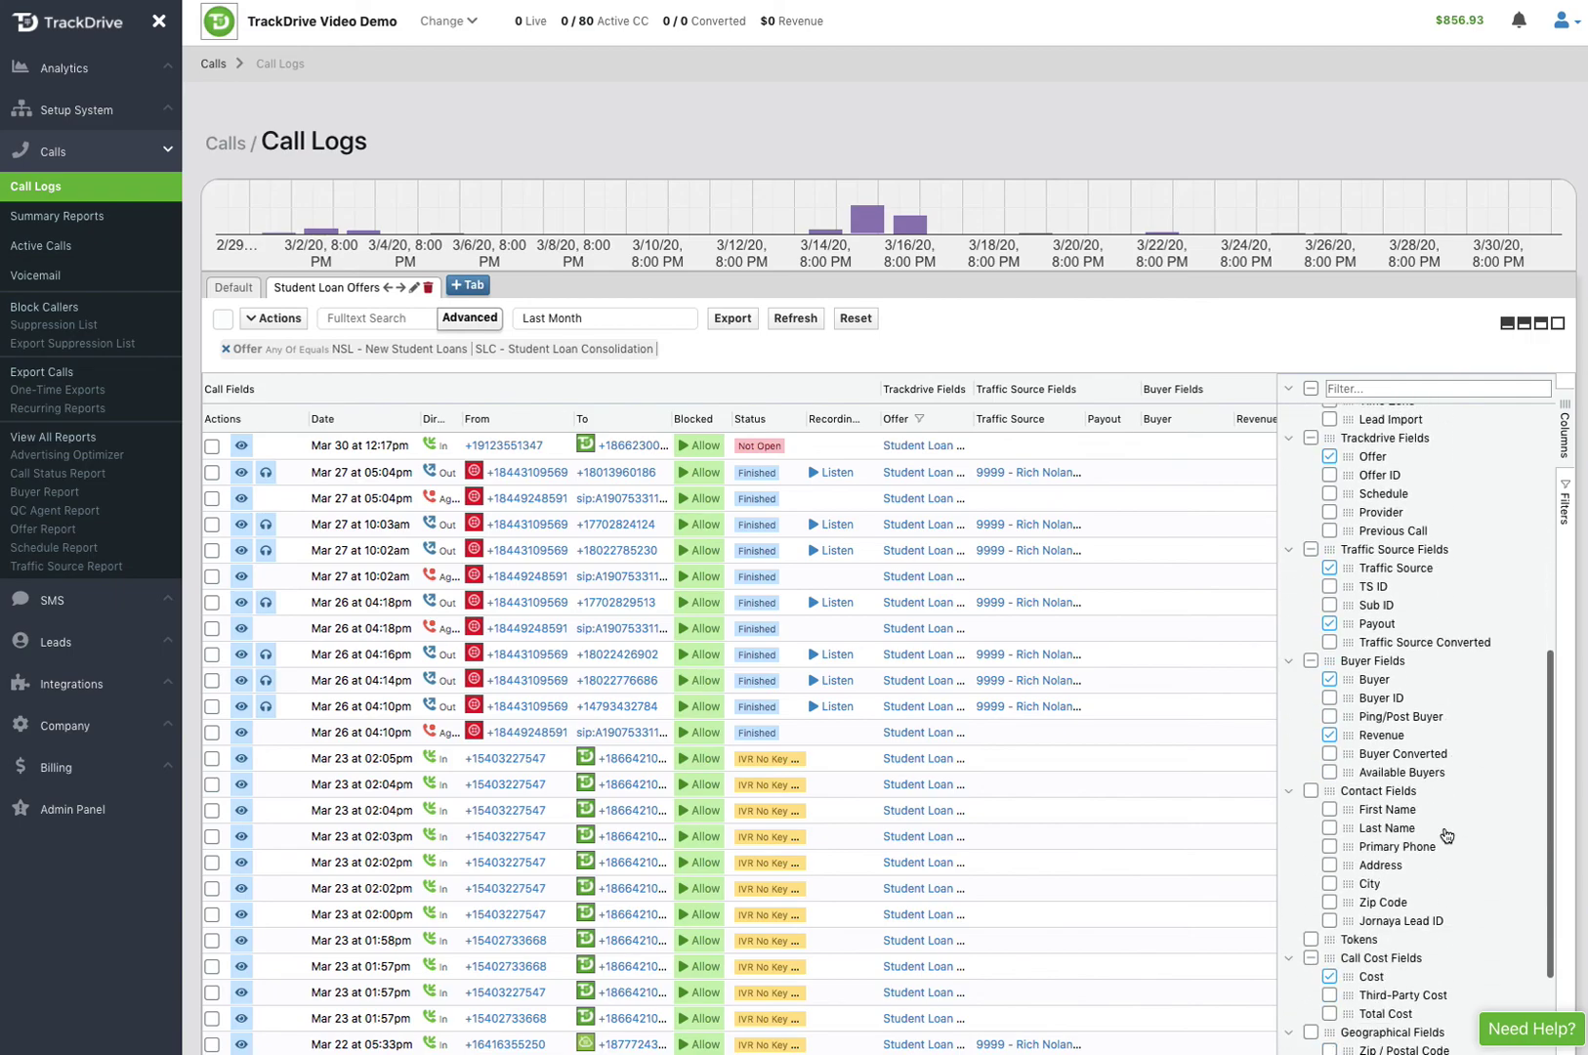
pyautogui.scroll(-5, 1446, 837)
pyautogui.scroll(8, 1447, 837)
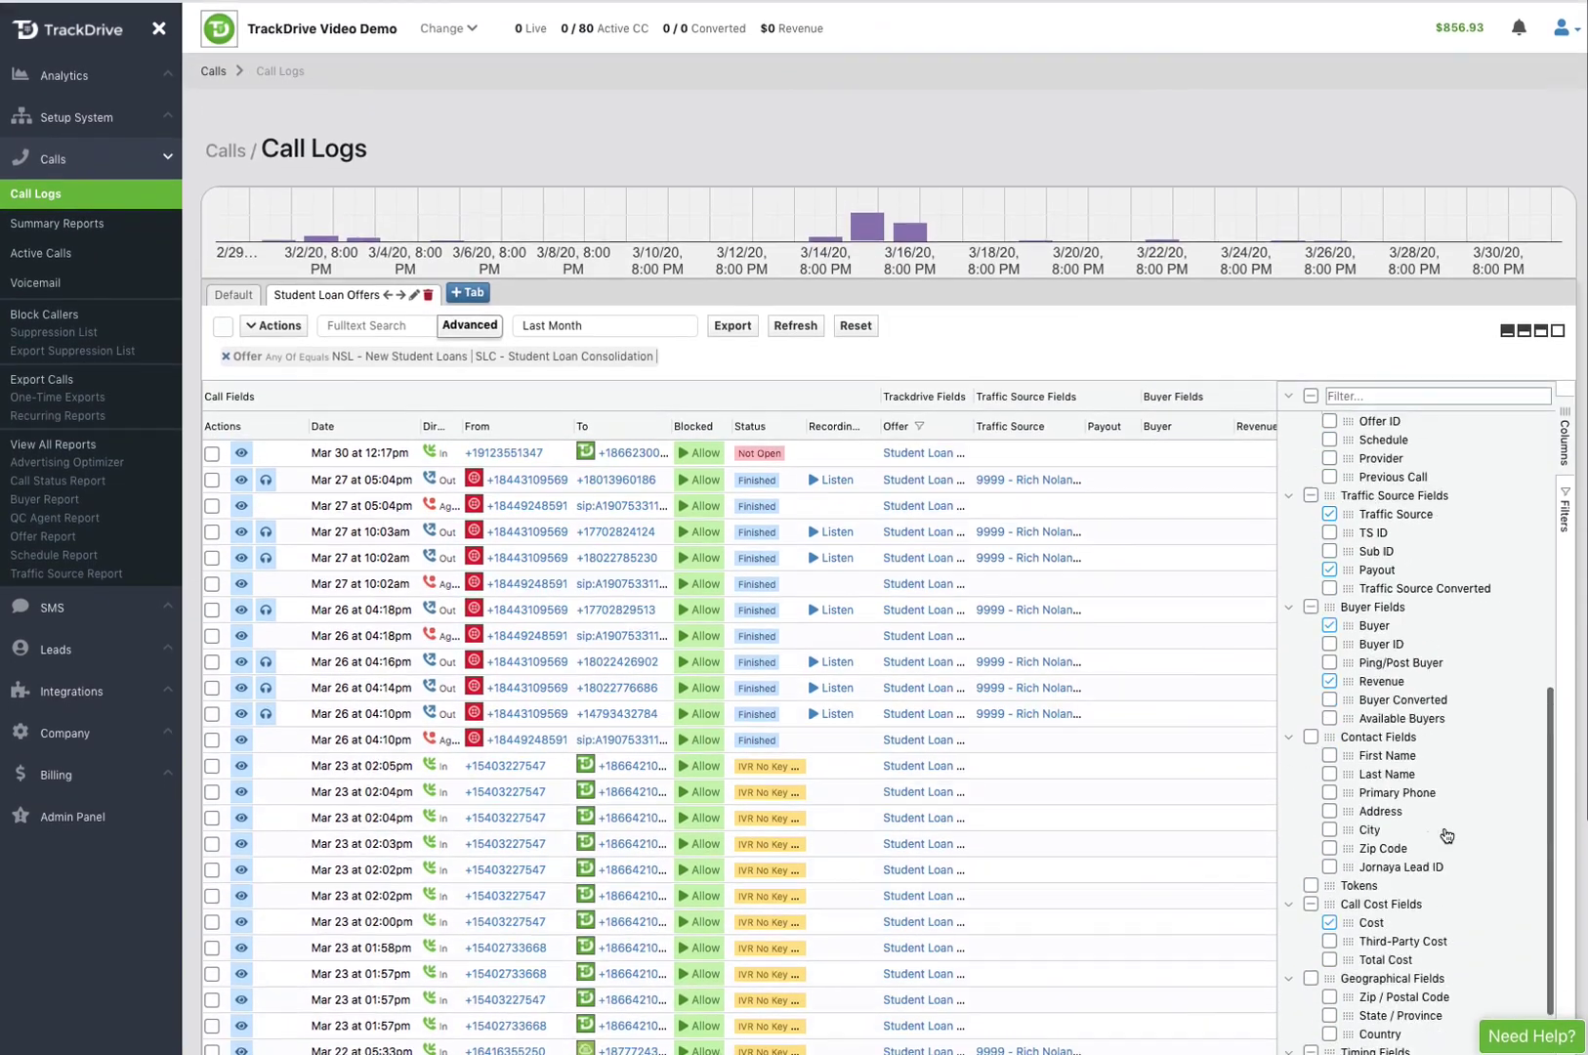
pyautogui.scroll(1, 1447, 838)
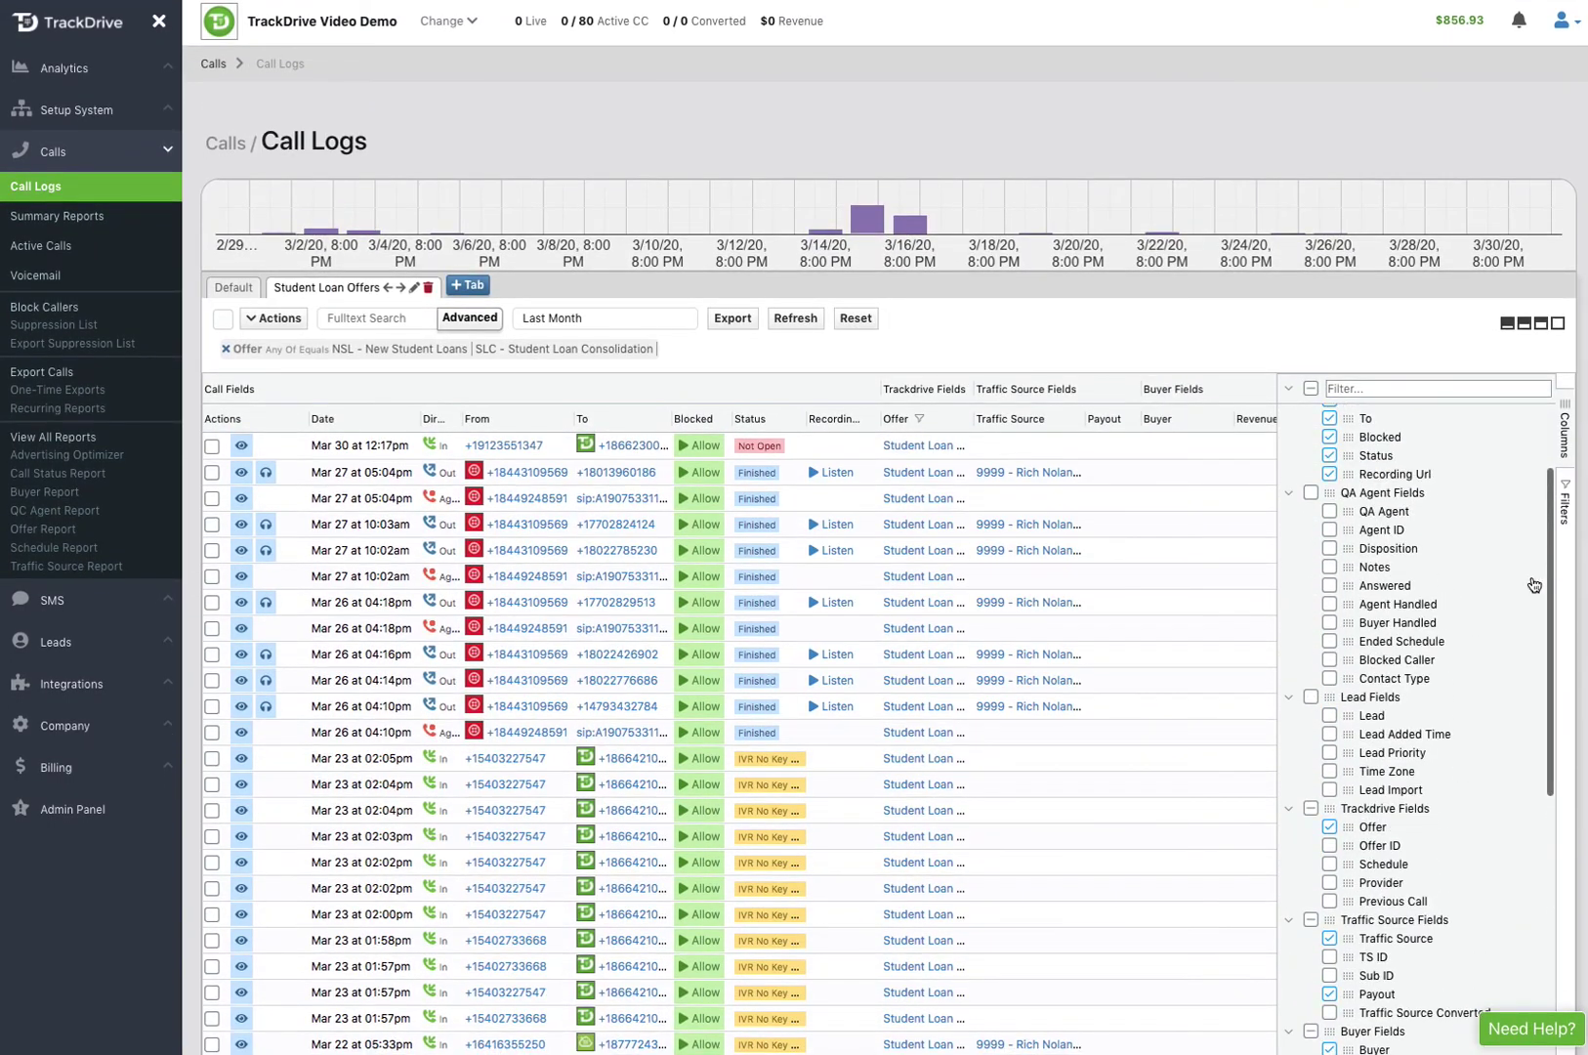
pyautogui.click(1567, 433)
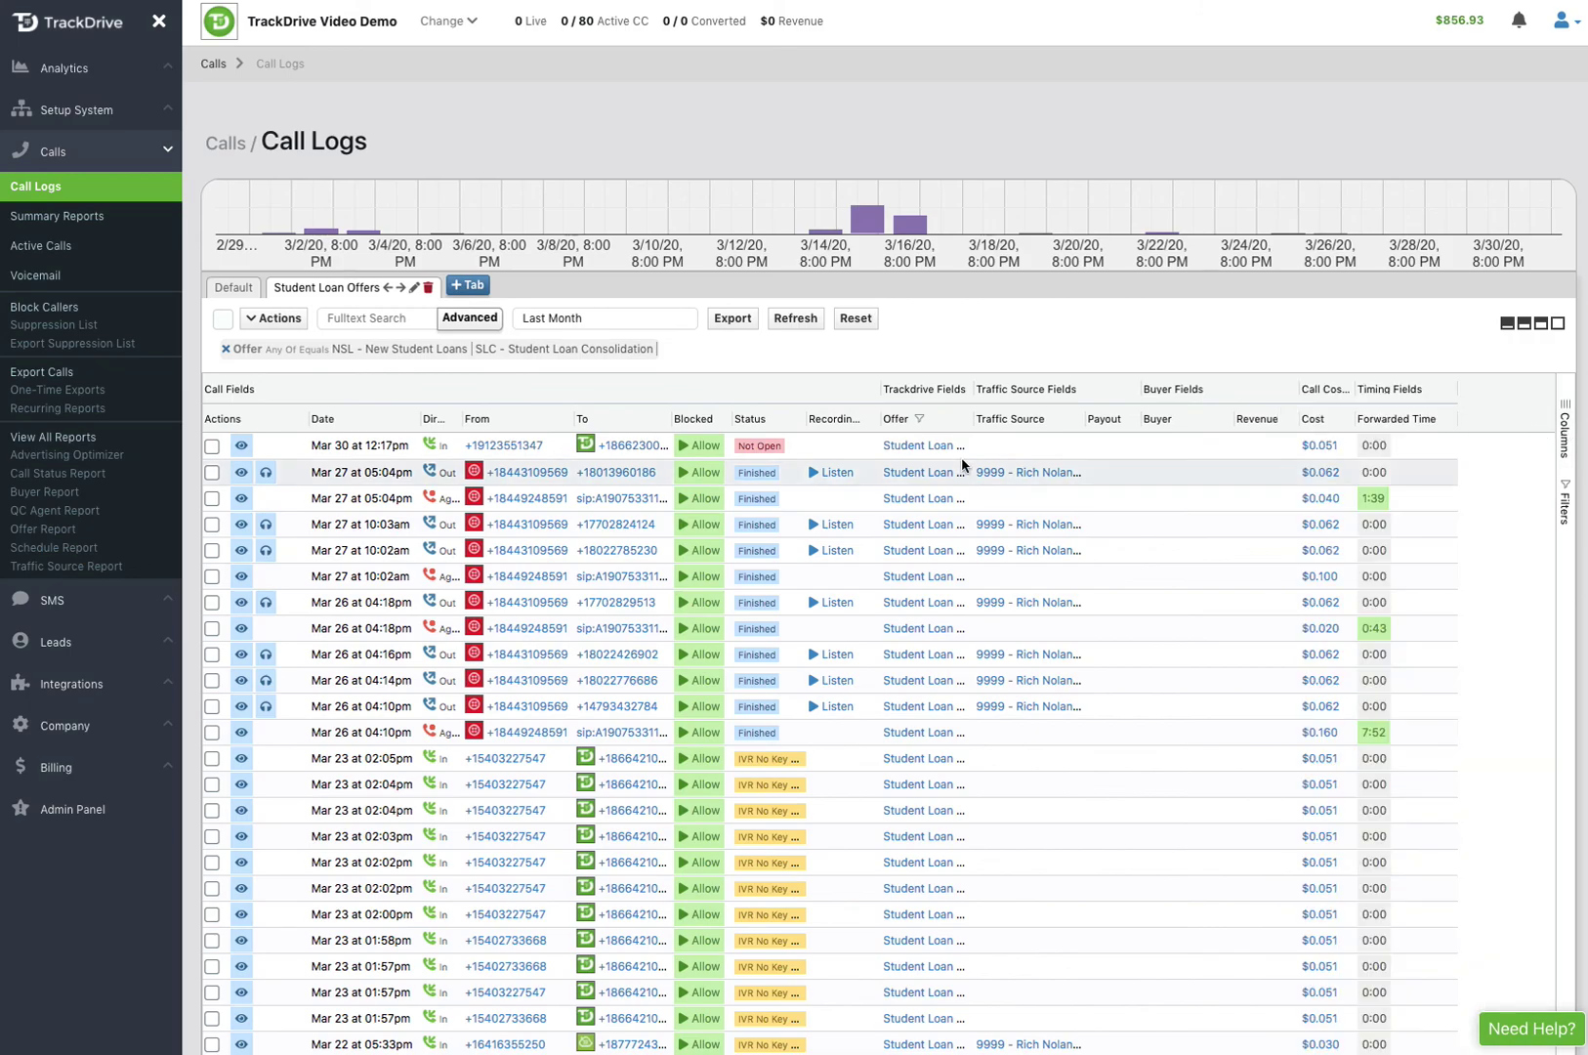